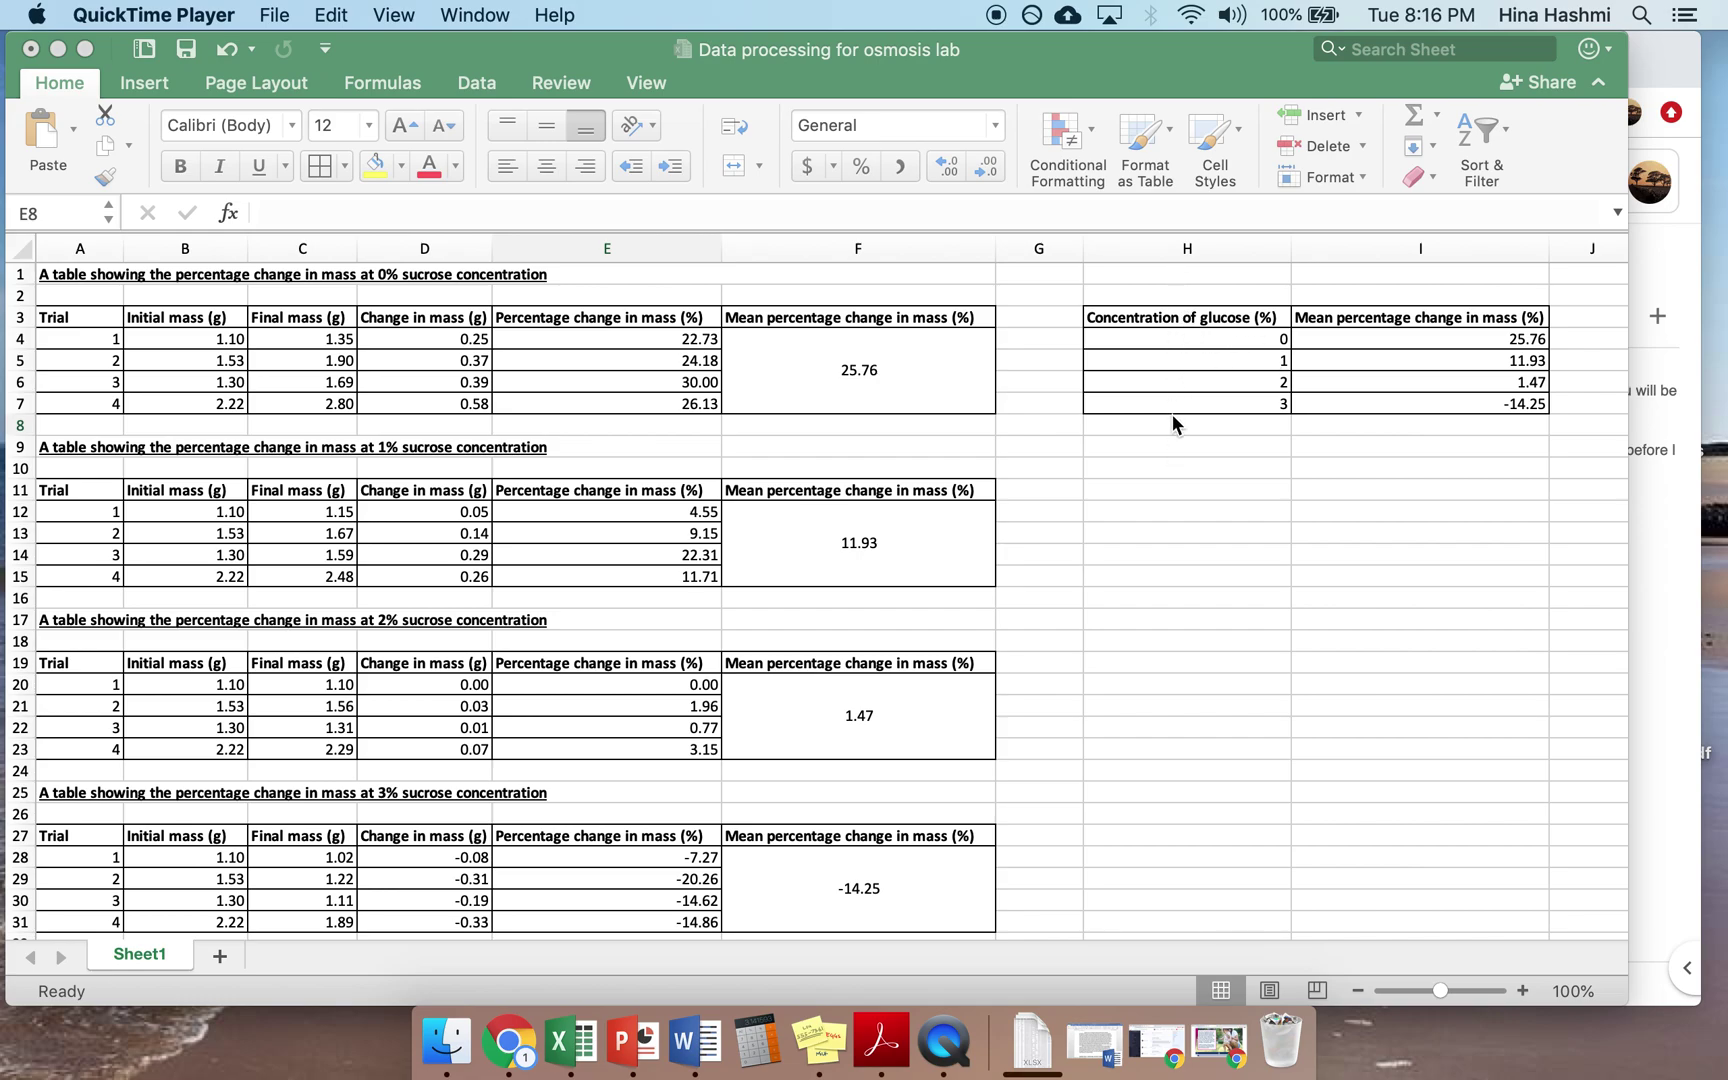
- Insert a markers-only scatter chart of H3:I7, move it up over the data tables and enlarge it to about row 27
{"action": "left_click", "coordinate": [1493, 324]}
{"action": "left_click_drag", "start_coordinate": [1219, 318], "coordinate": [1367, 403]}
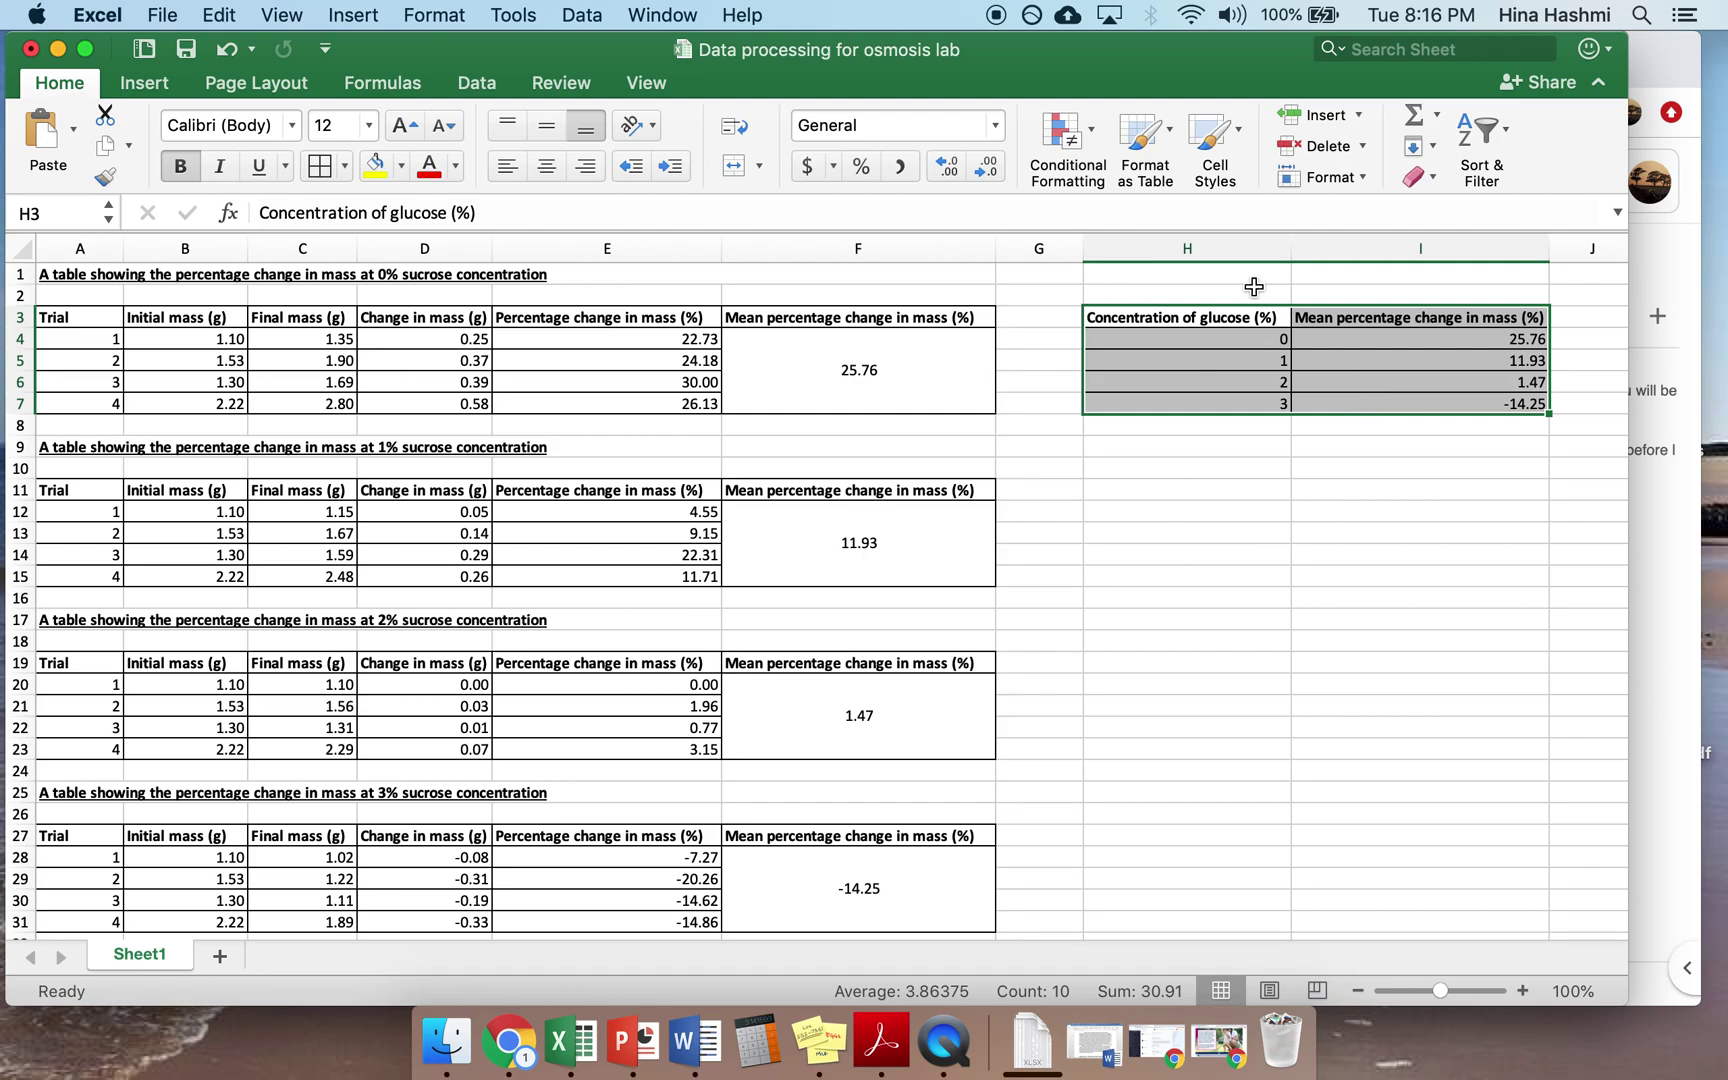
{"action": "left_click", "coordinate": [161, 86]}
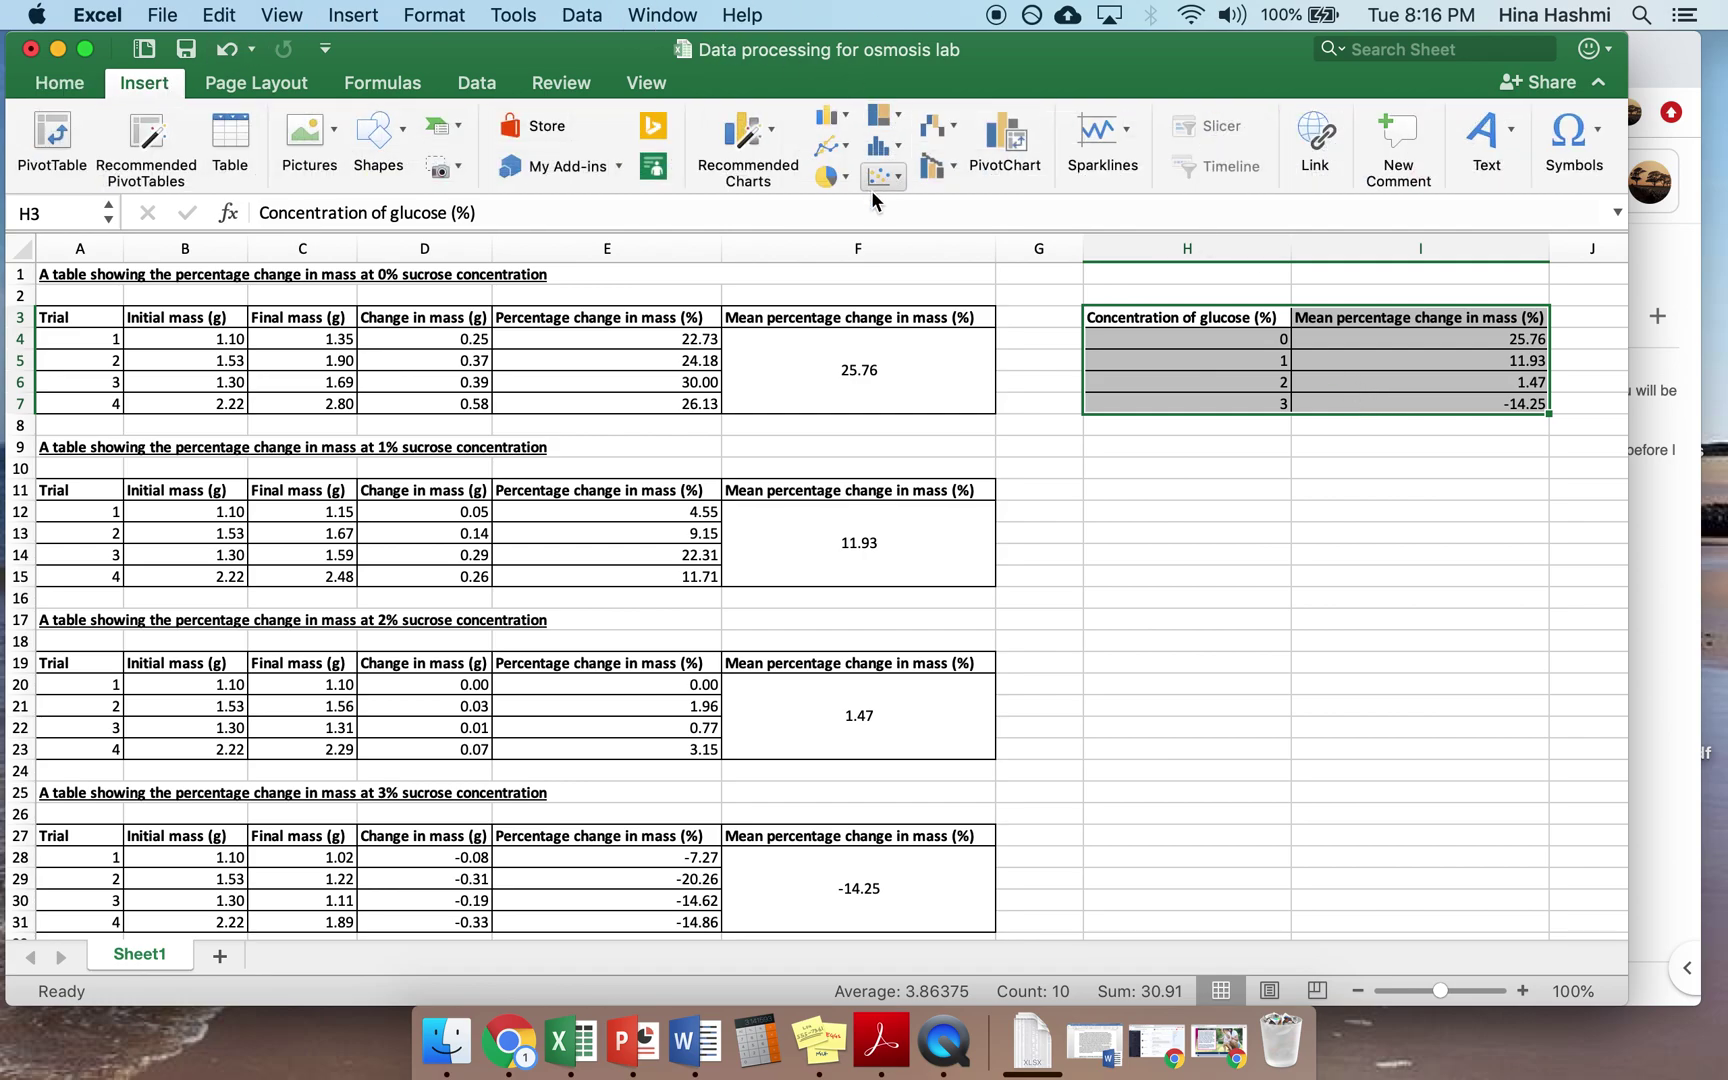
{"action": "left_click", "coordinate": [896, 180]}
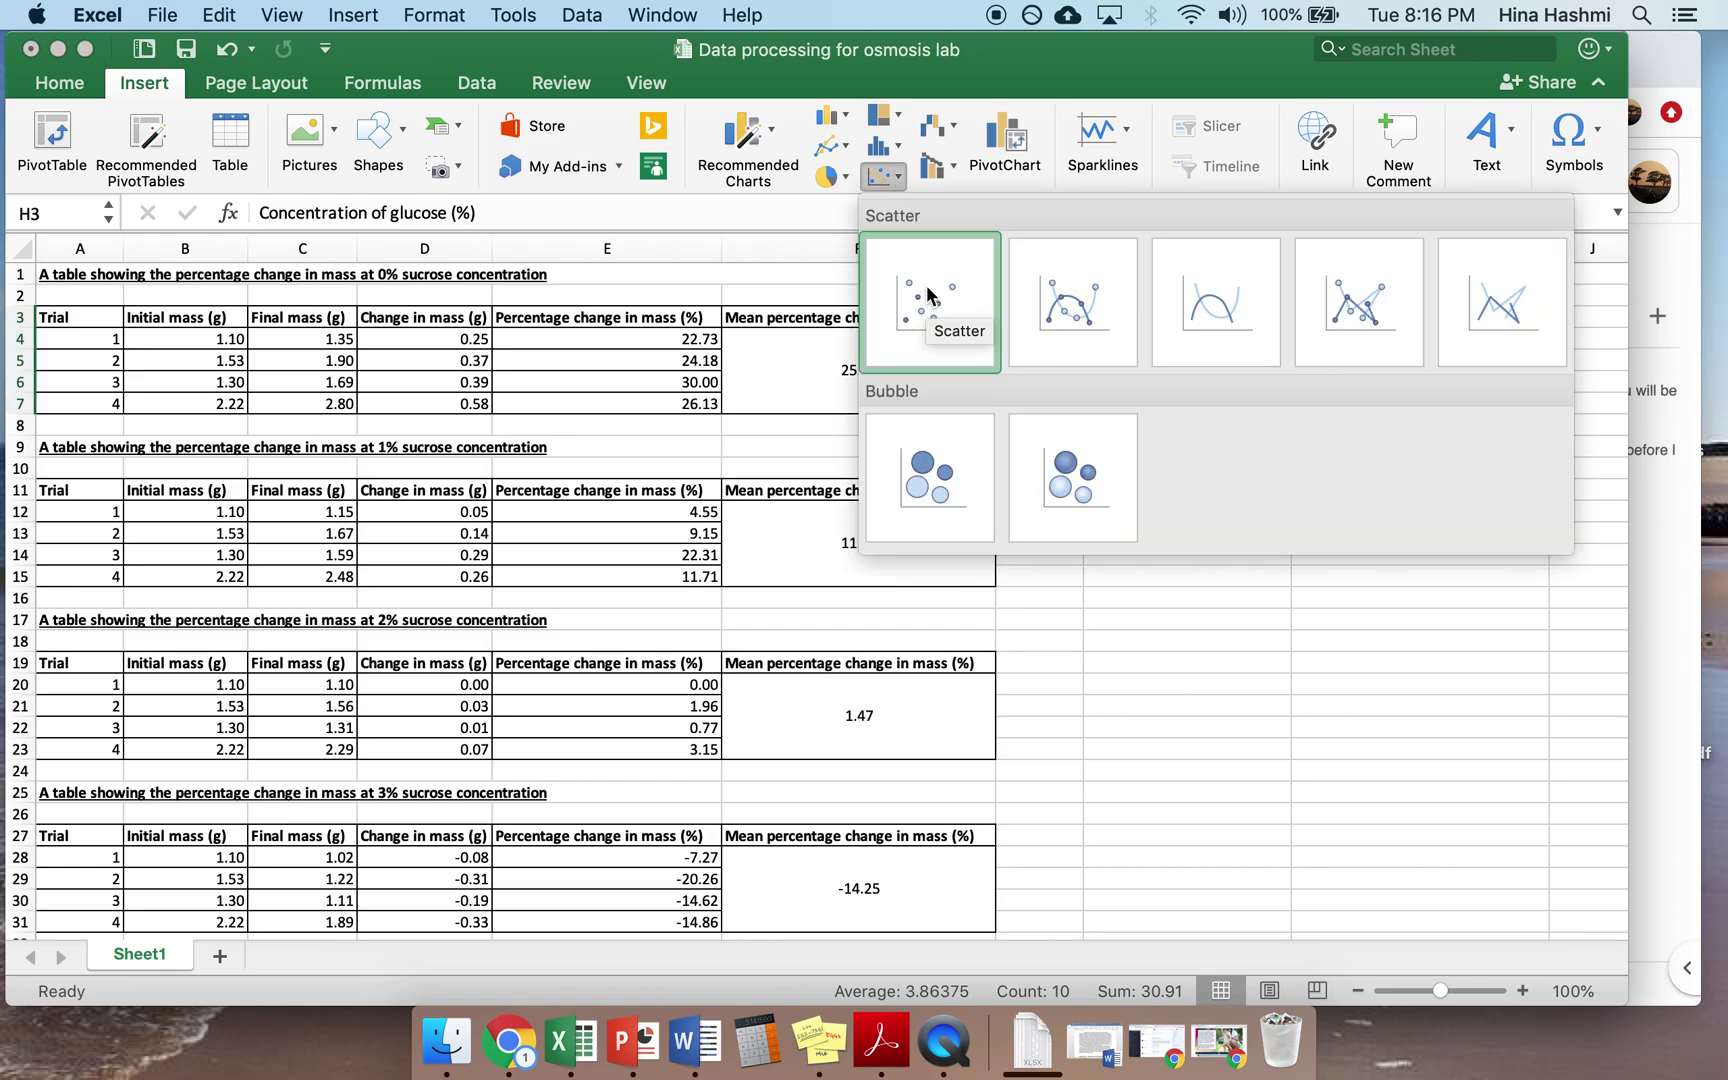
{"action": "left_click", "coordinate": [837, 144]}
{"action": "left_click", "coordinate": [892, 180]}
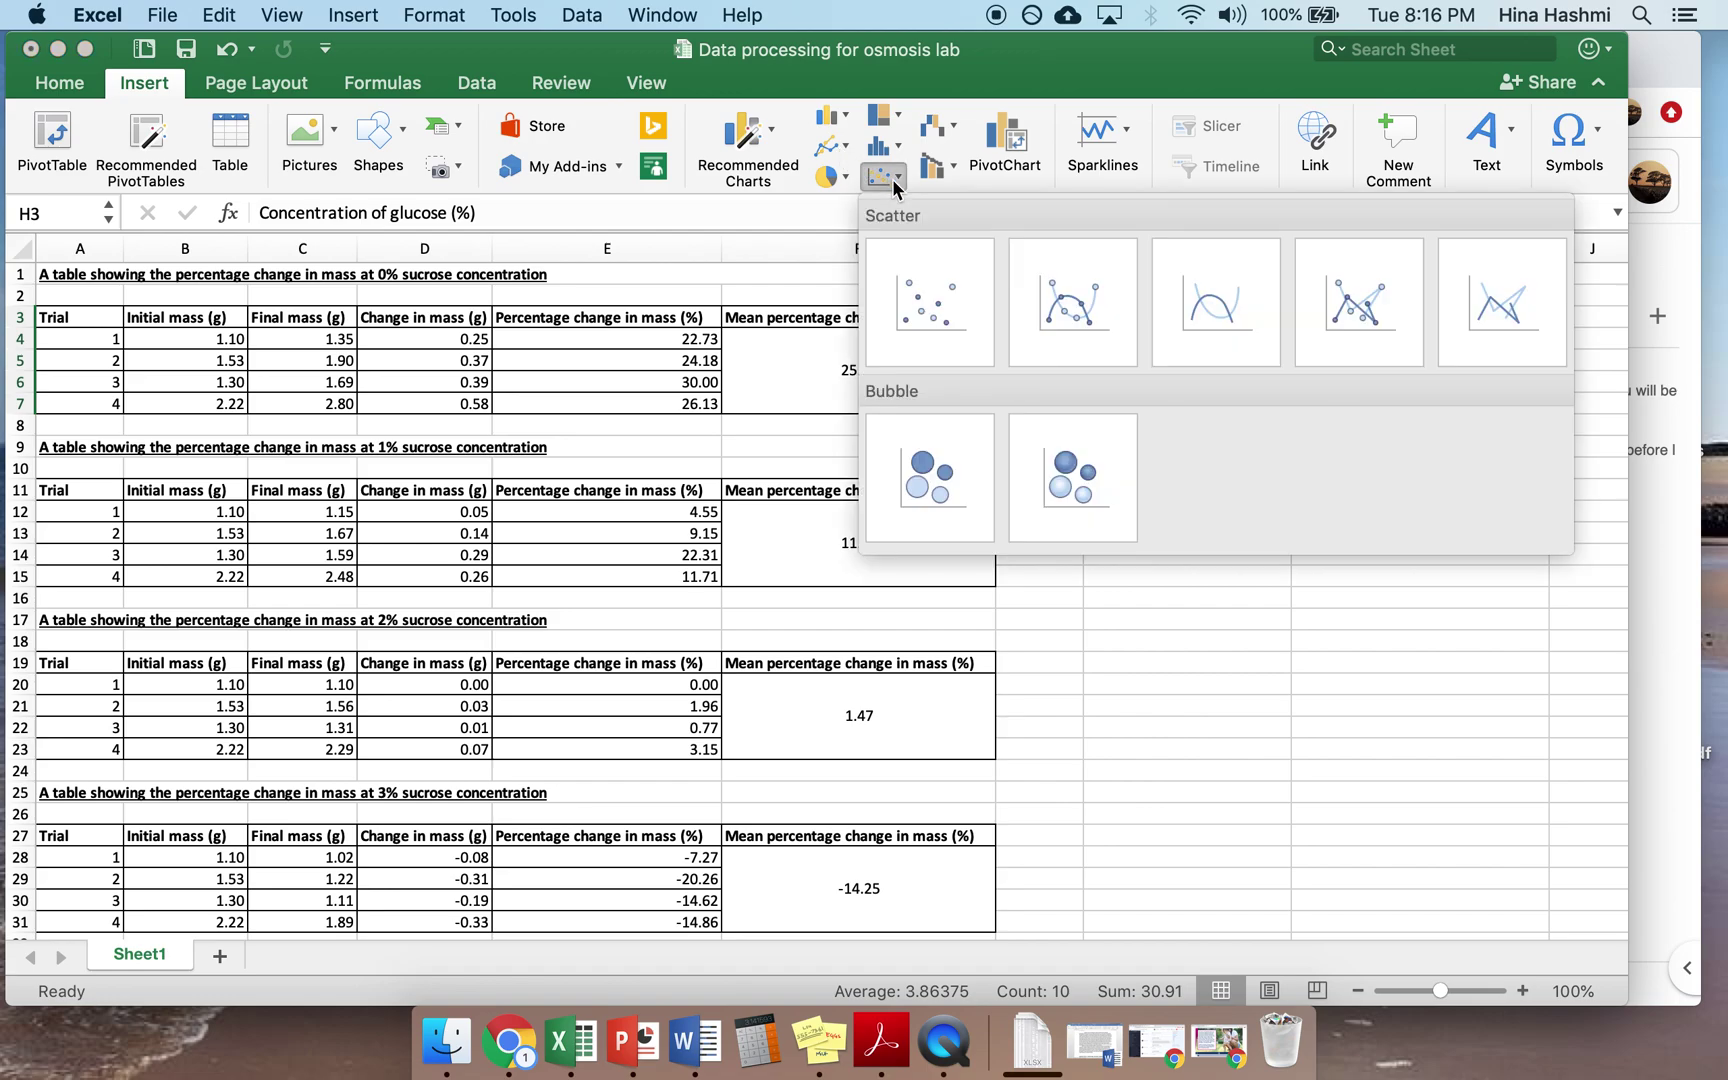
{"action": "left_click", "coordinate": [963, 306]}
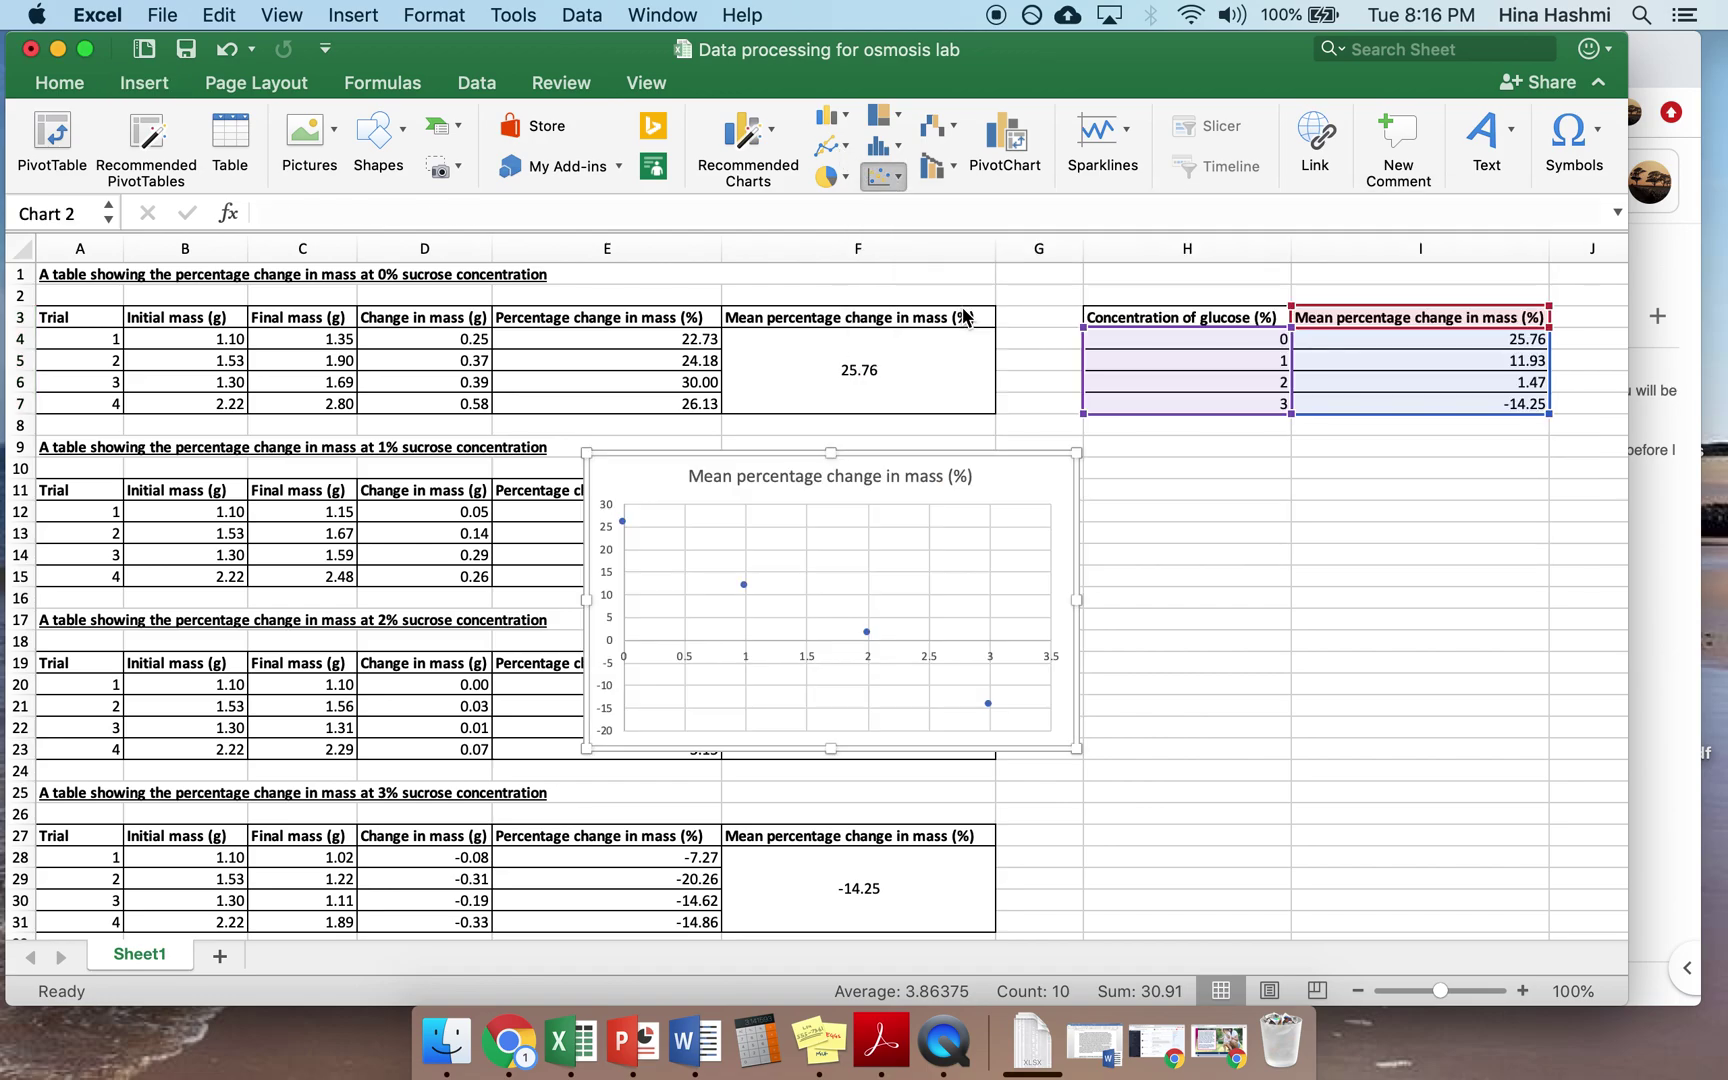
{"action": "left_click_drag", "start_coordinate": [983, 470], "coordinate": [668, 319]}
{"action": "left_click_drag", "start_coordinate": [764, 600], "coordinate": [1444, 844]}
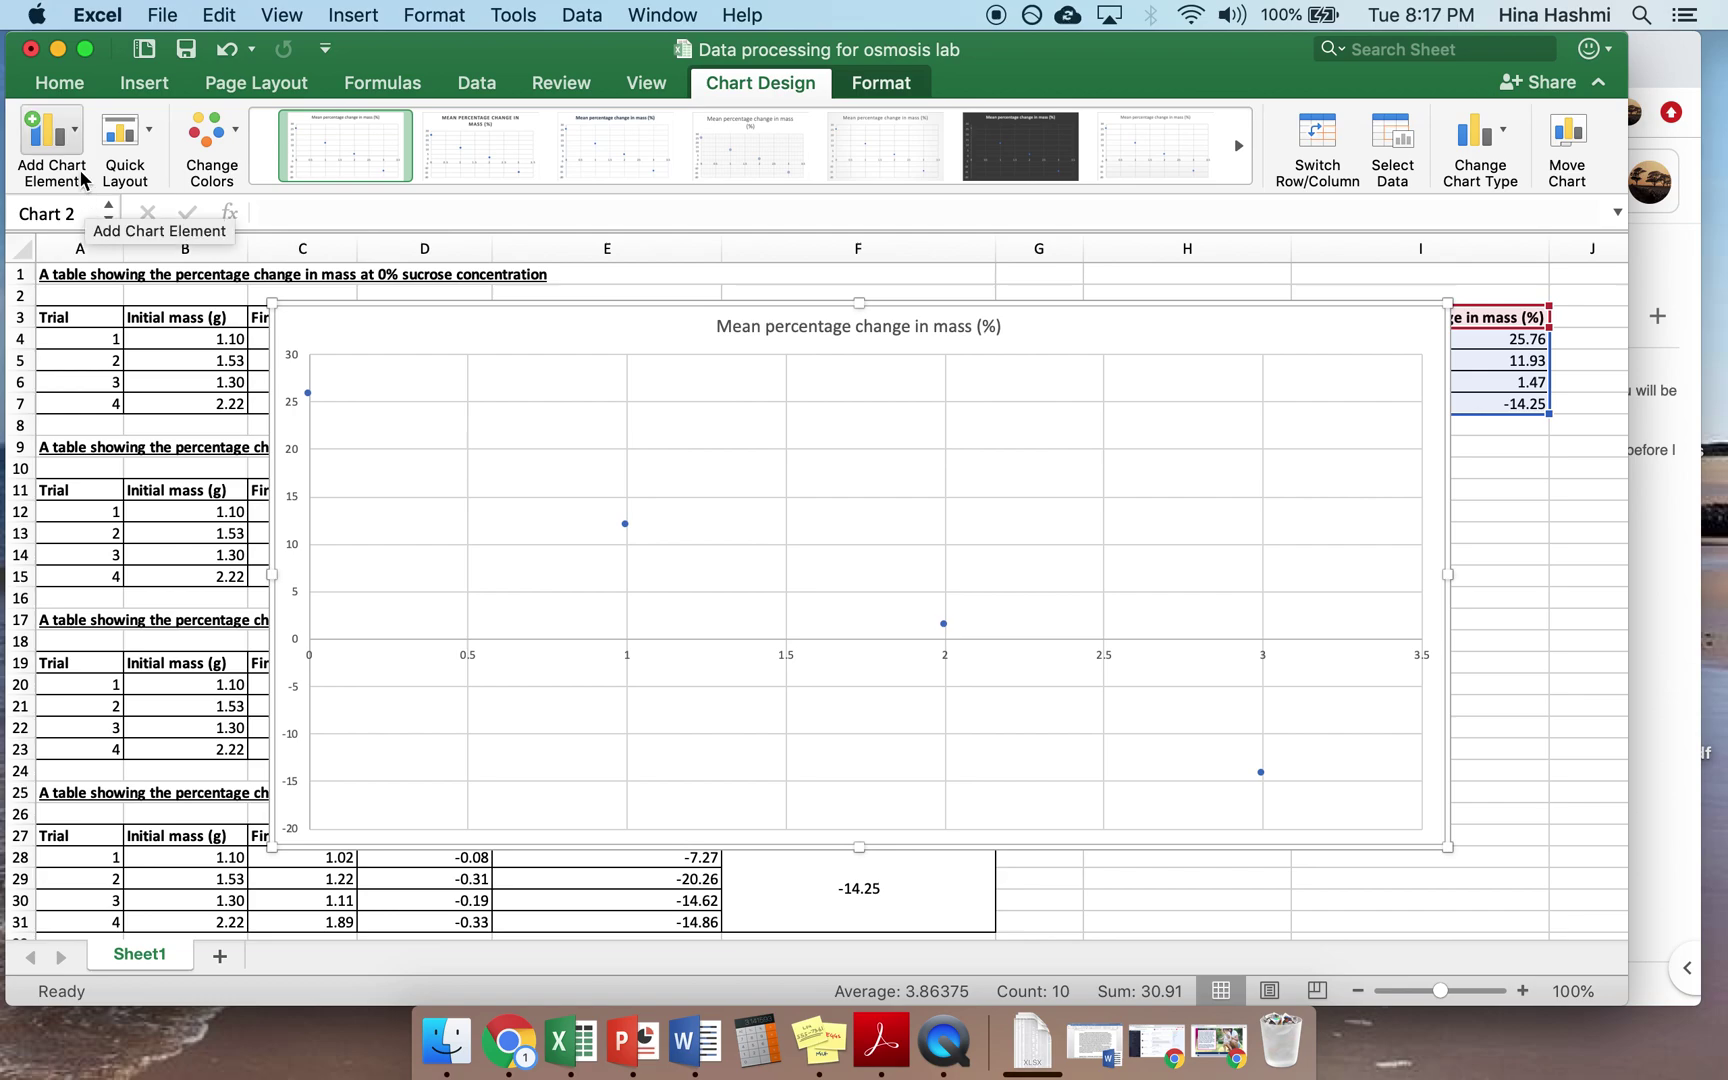
- Add a primary horizontal axis title to the chart reading "Concentration of glucose solution (%)"
{"action": "left_click", "coordinate": [58, 150]}
{"action": "mouse_move", "coordinate": [90, 220]}
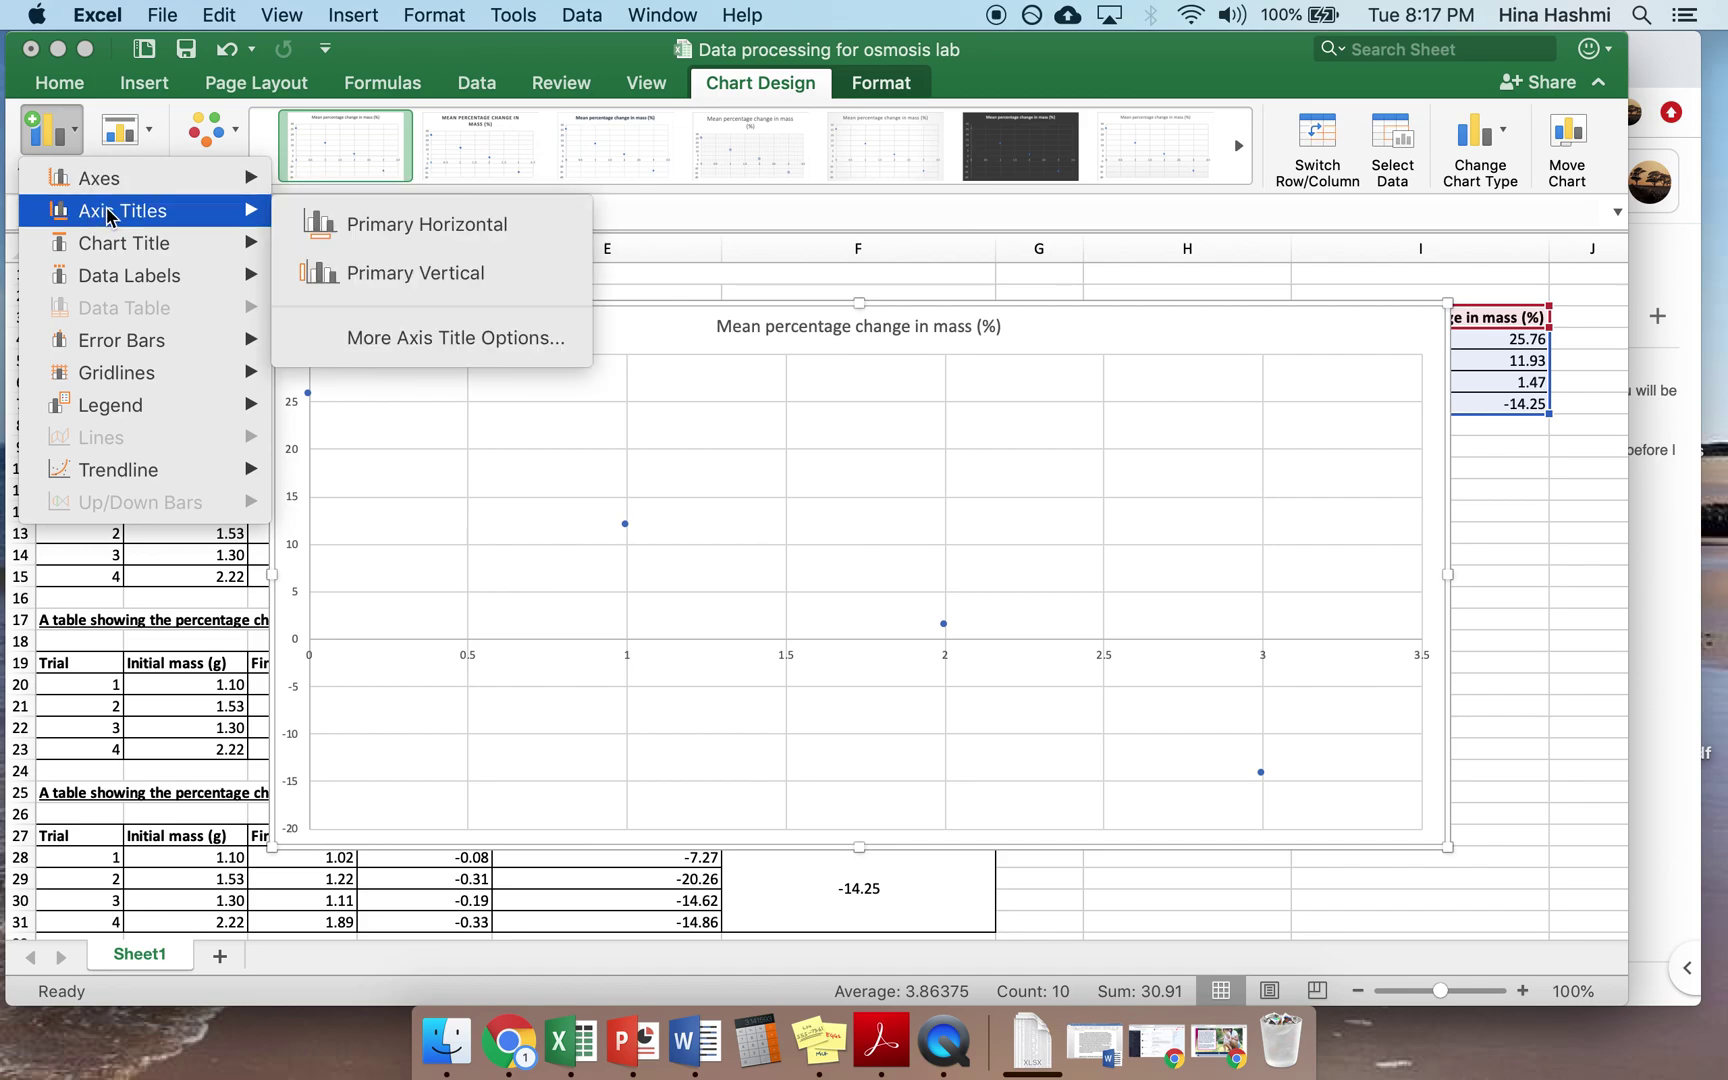
{"action": "left_click", "coordinate": [331, 243]}
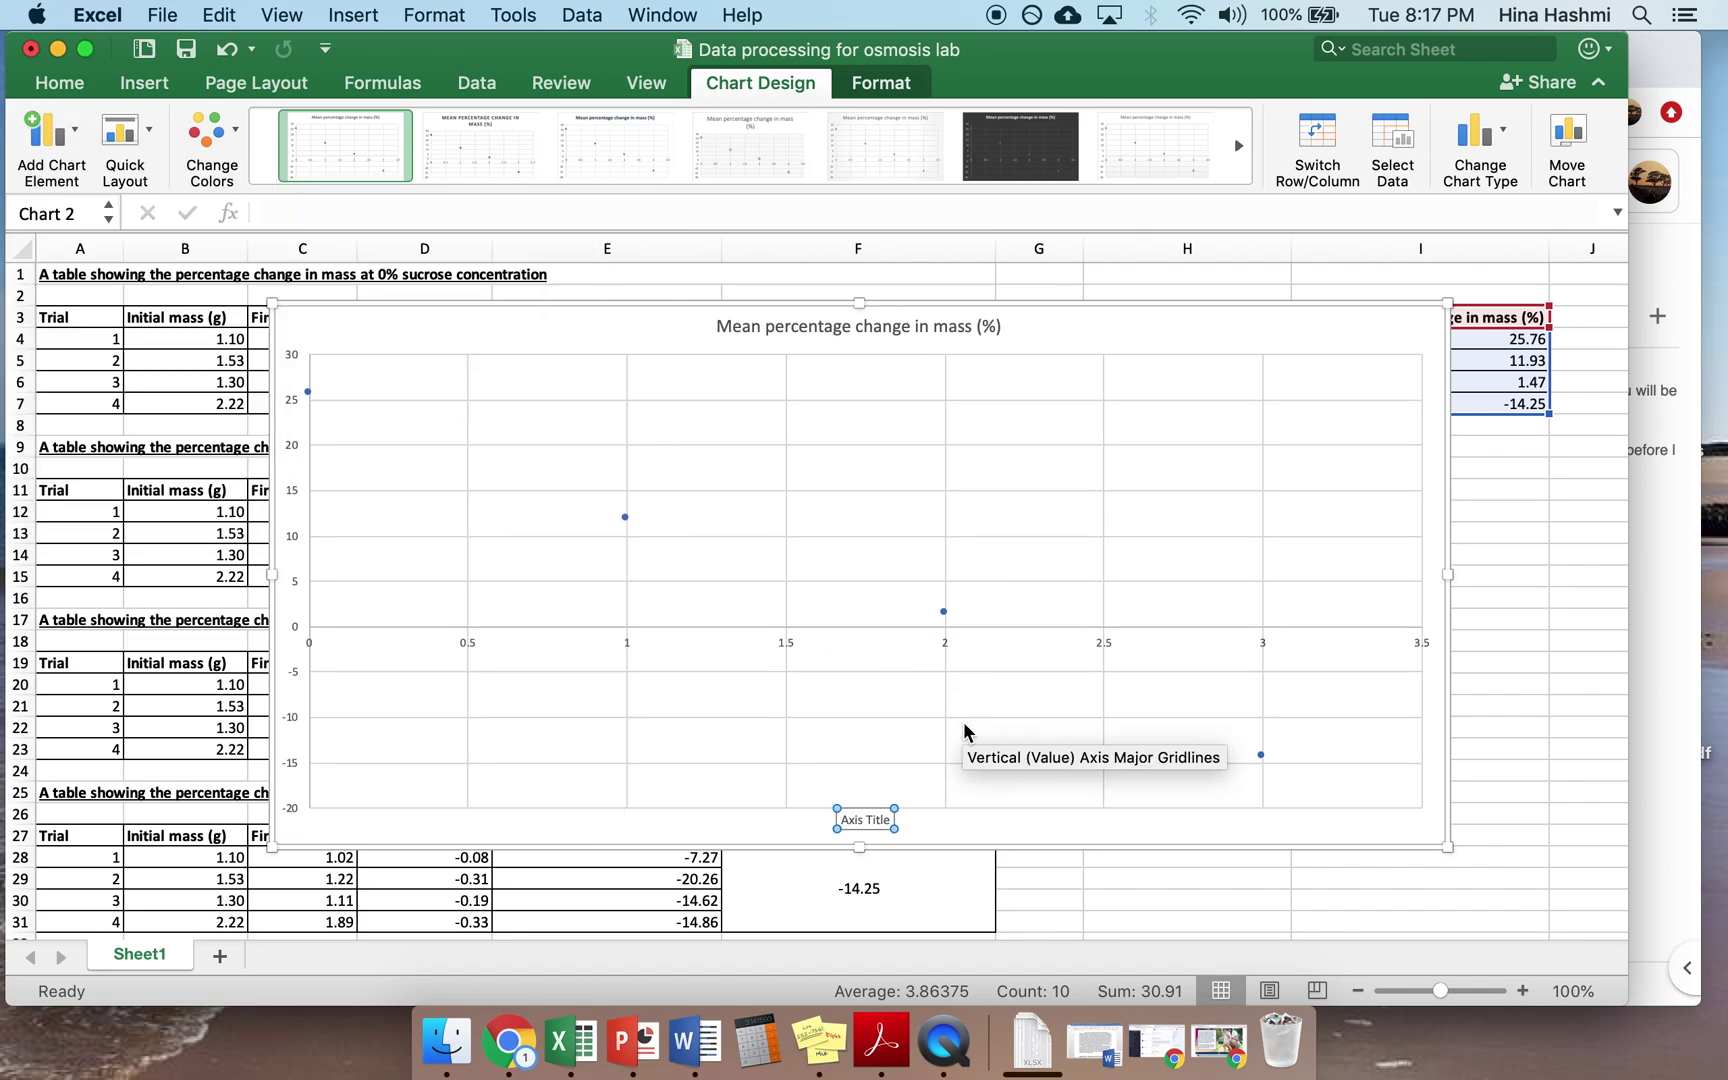
{"action": "double_click", "coordinate": [856, 819]}
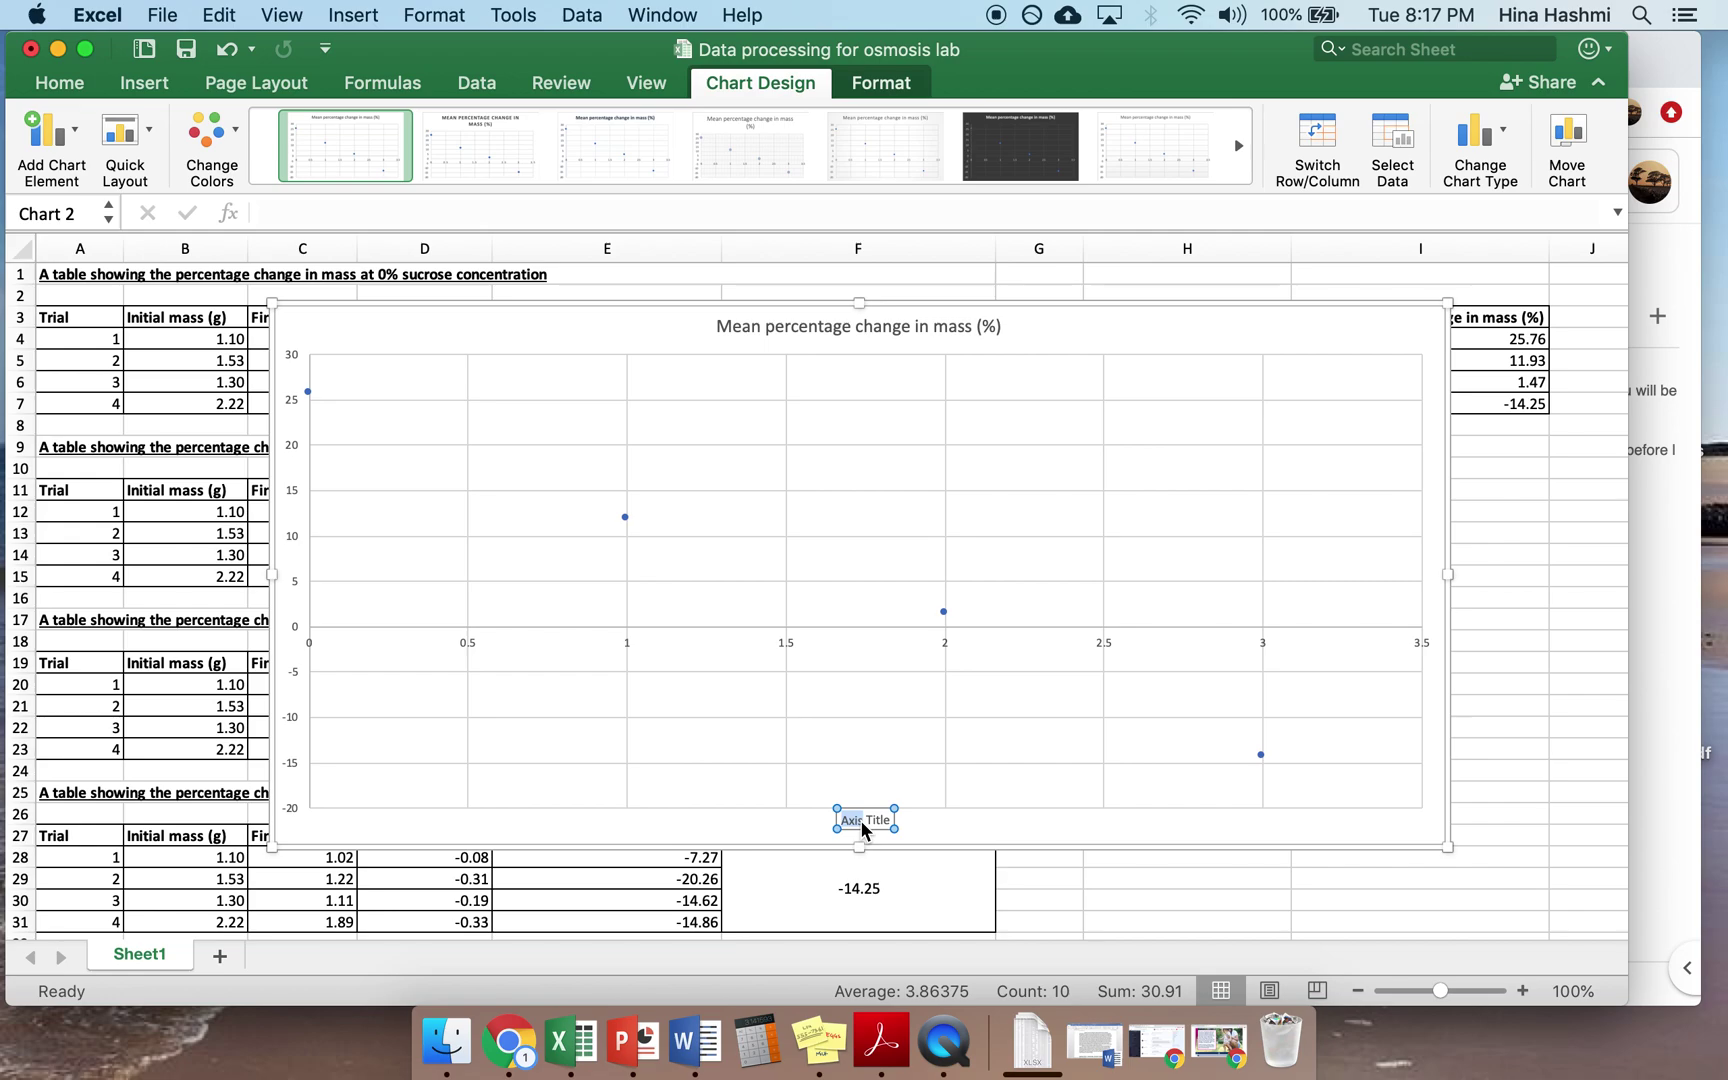
{"action": "key", "text": "super+a"}
{"action": "type", "text": "Concentration of"}
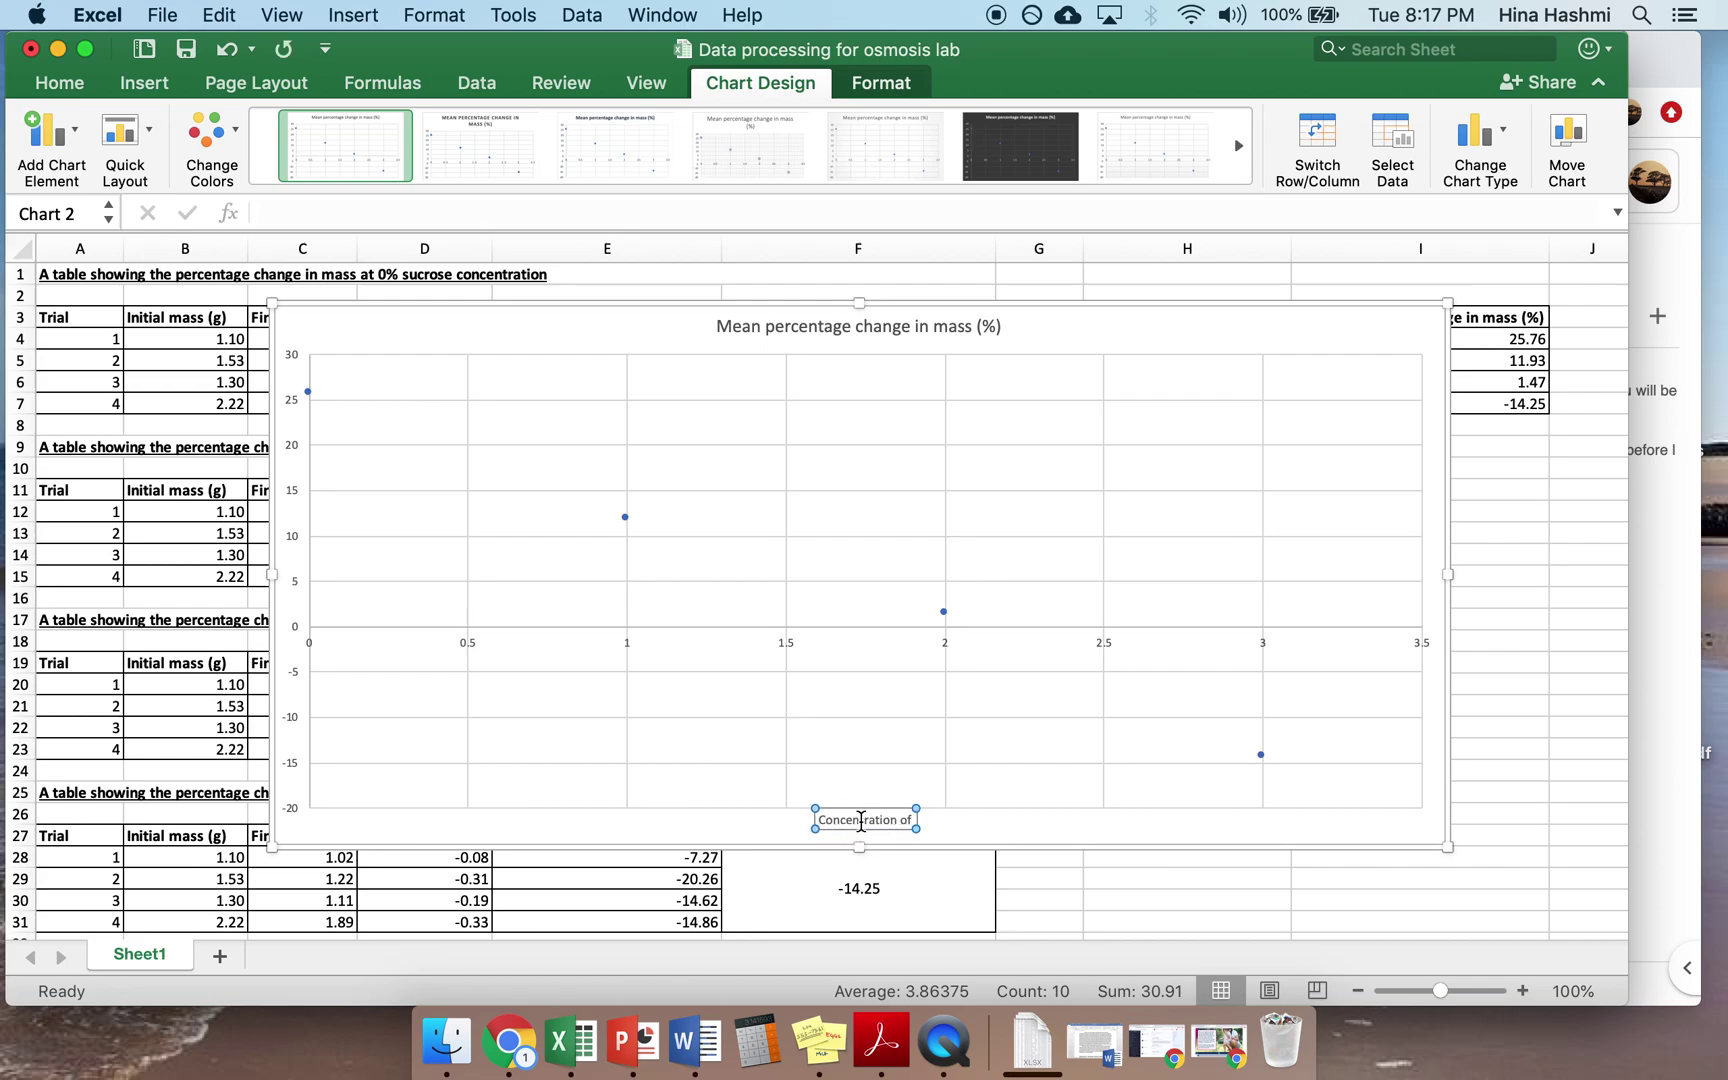
{"action": "type", "text": " glucose"}
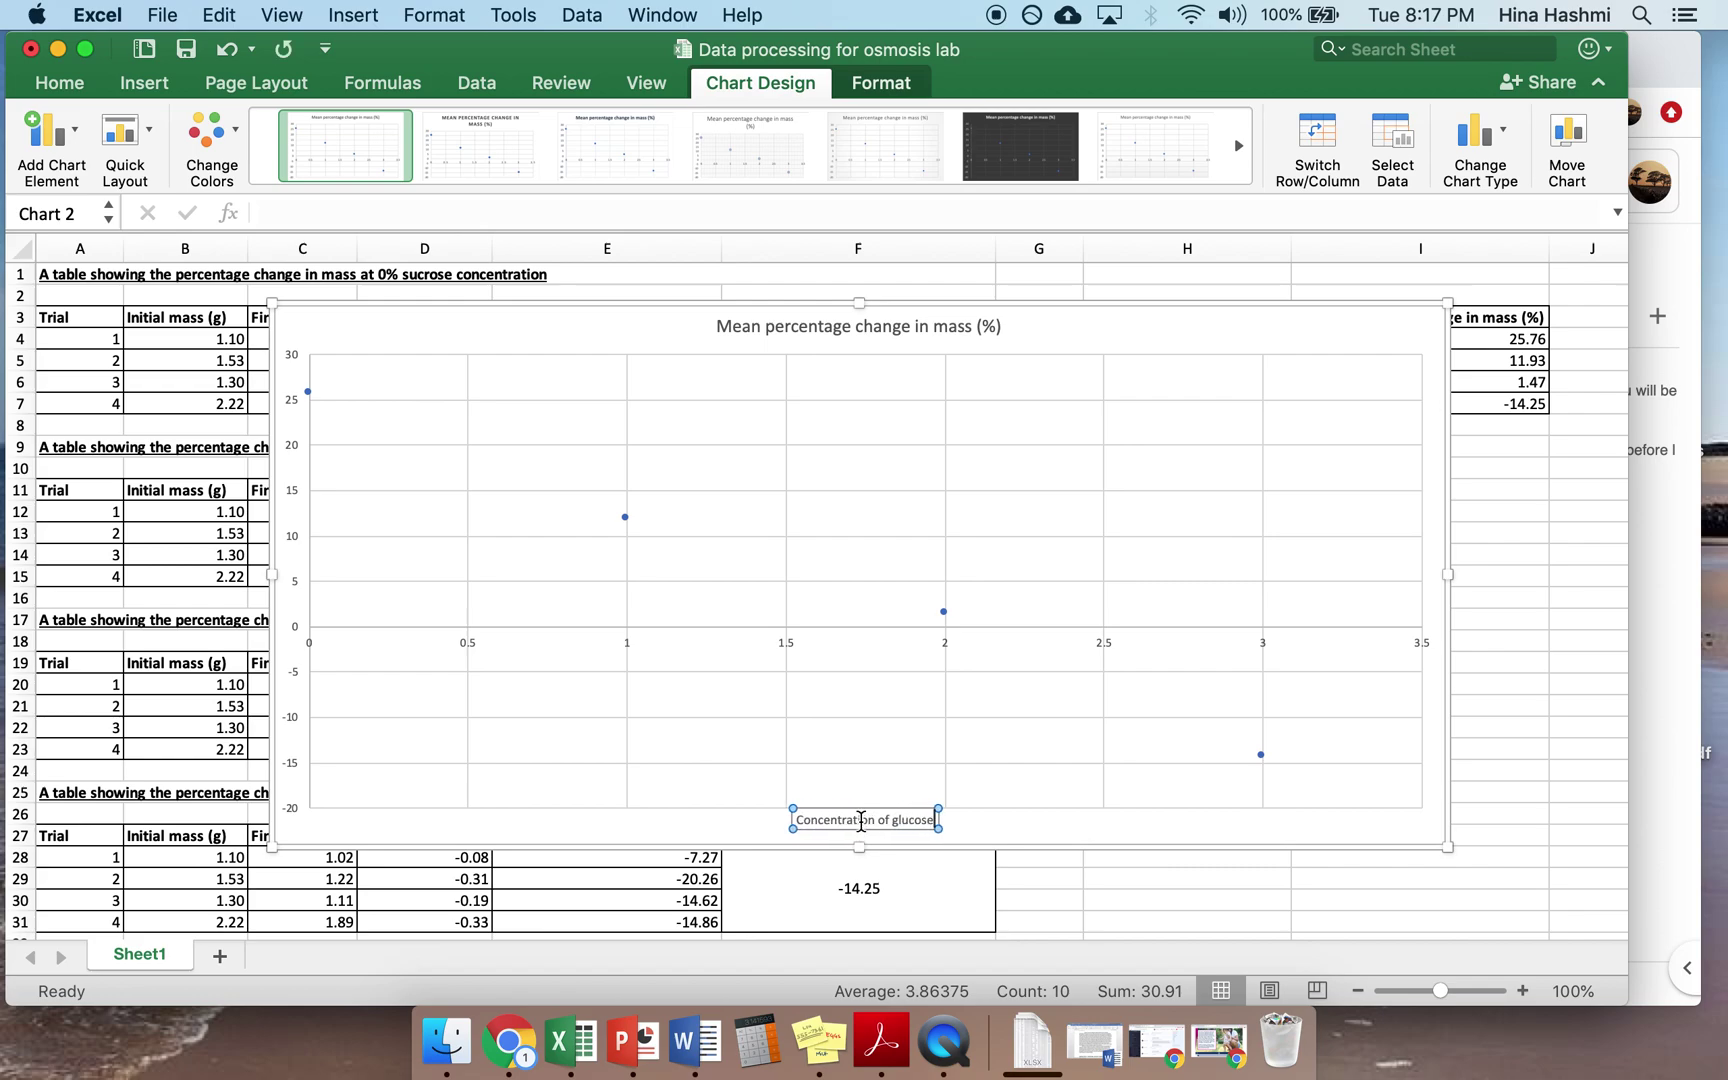
{"action": "type", "text": " solution"}
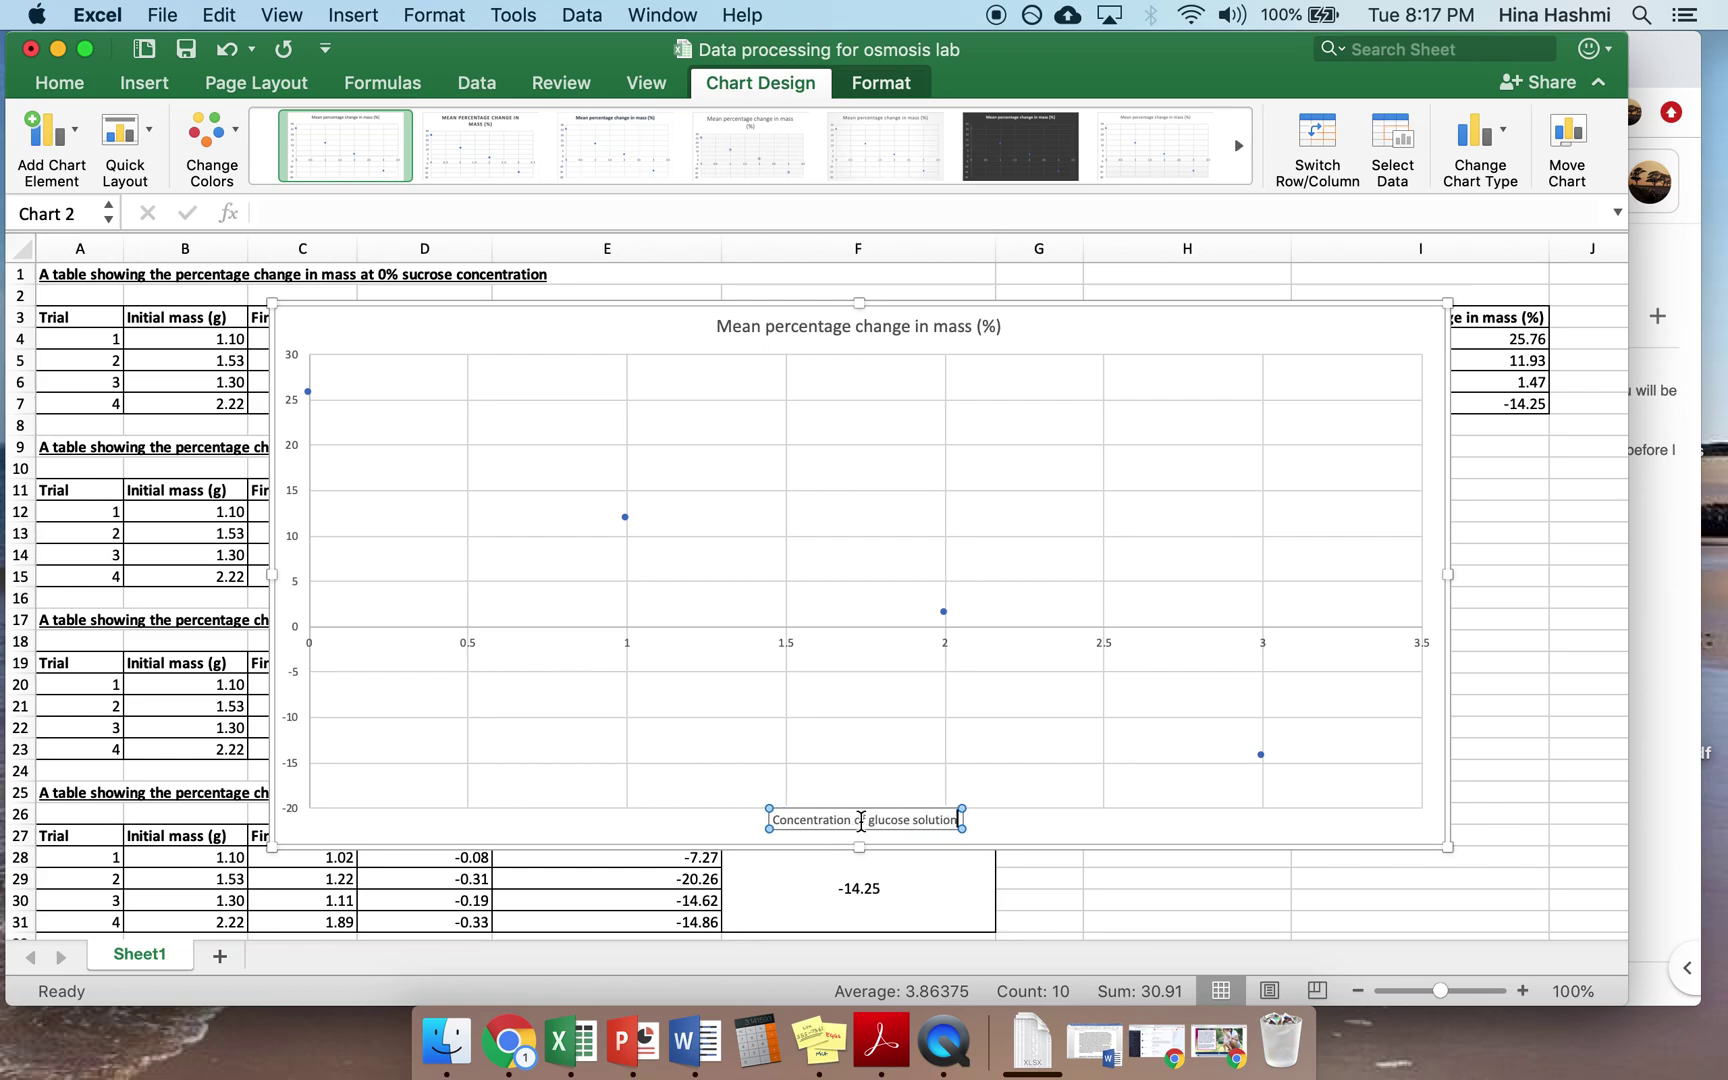
{"action": "type", "text": " ("}
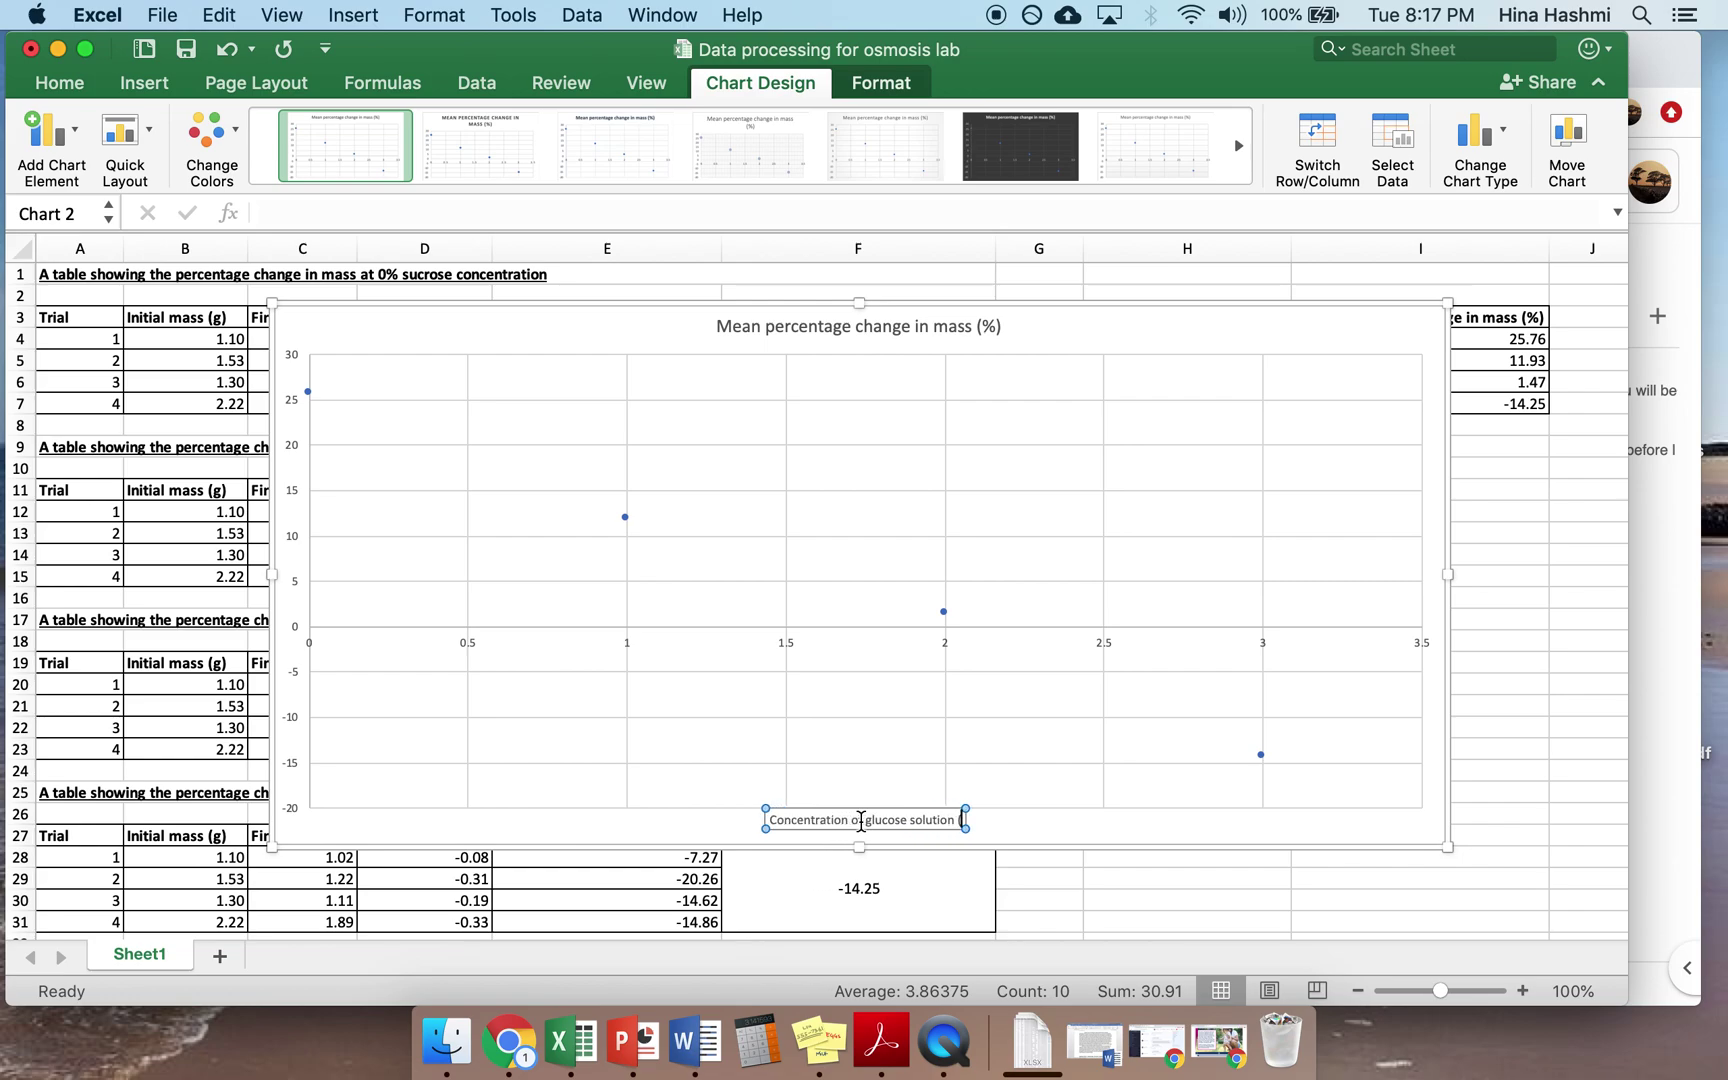
{"action": "type", "text": "%)"}
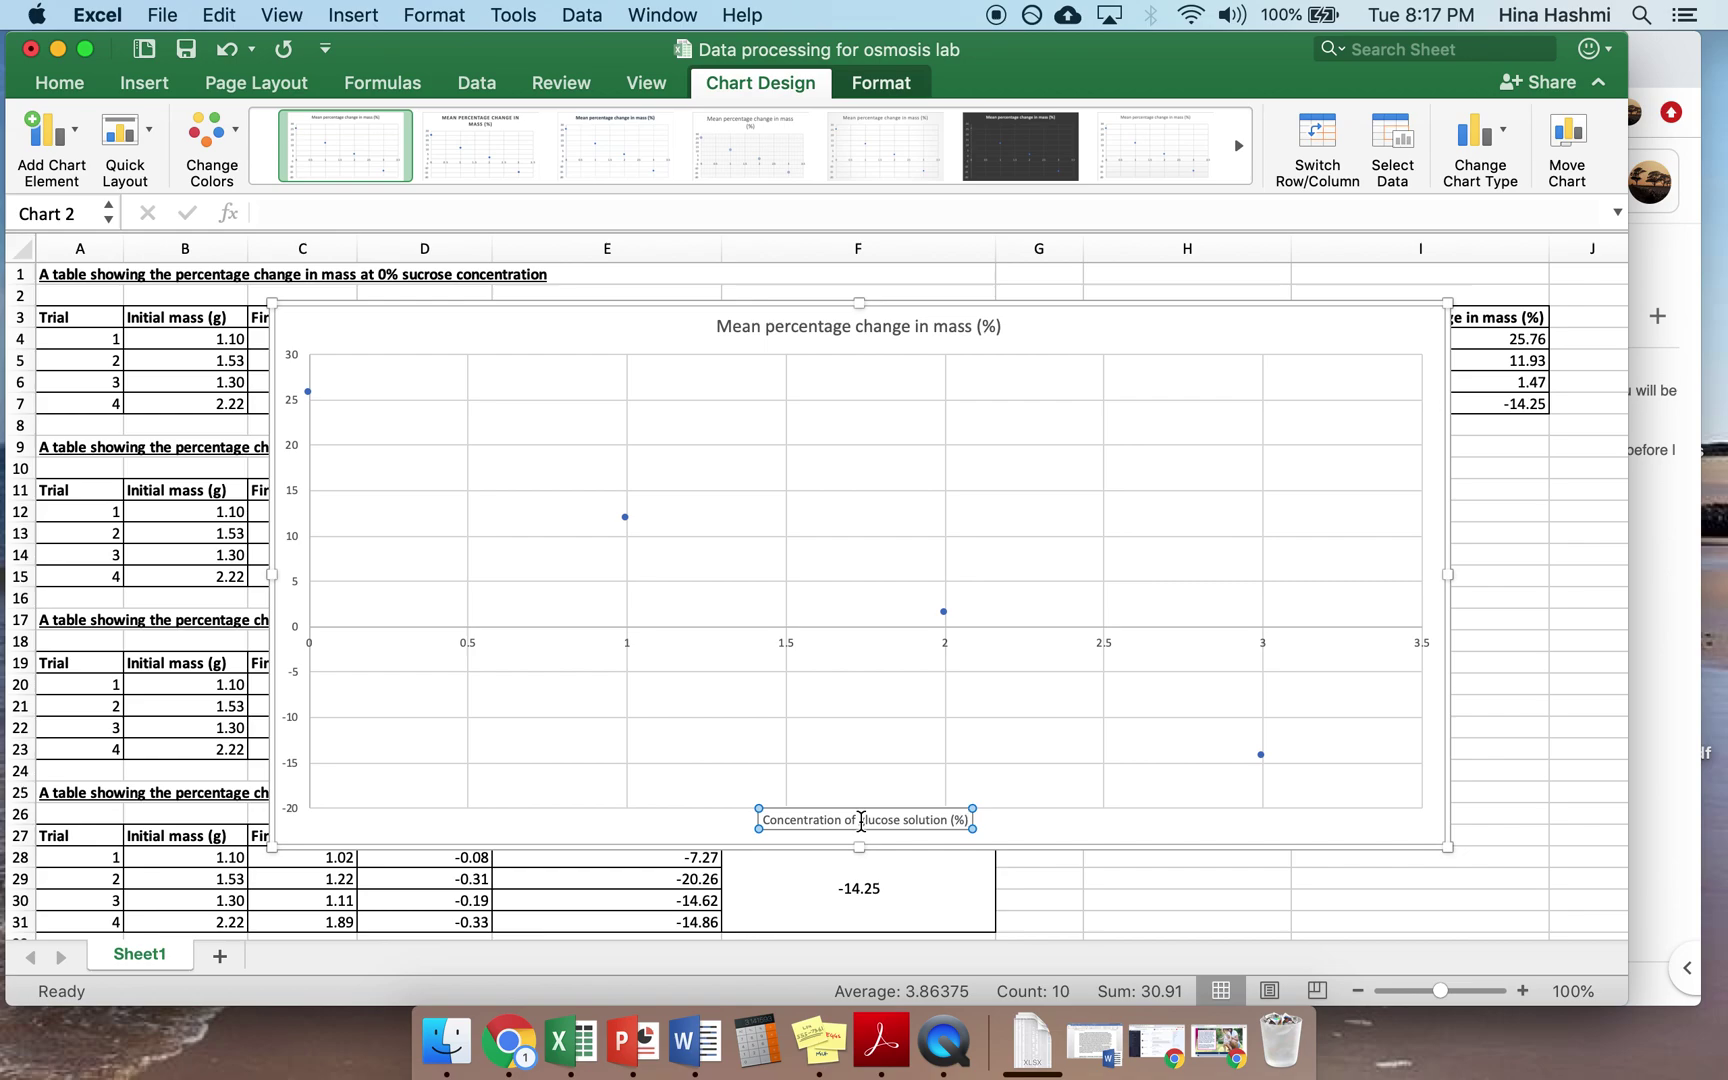
- Add a primary vertical axis title to the chart reading "Mean percentage change in mass (%)"
{"action": "left_click", "coordinate": [52, 148]}
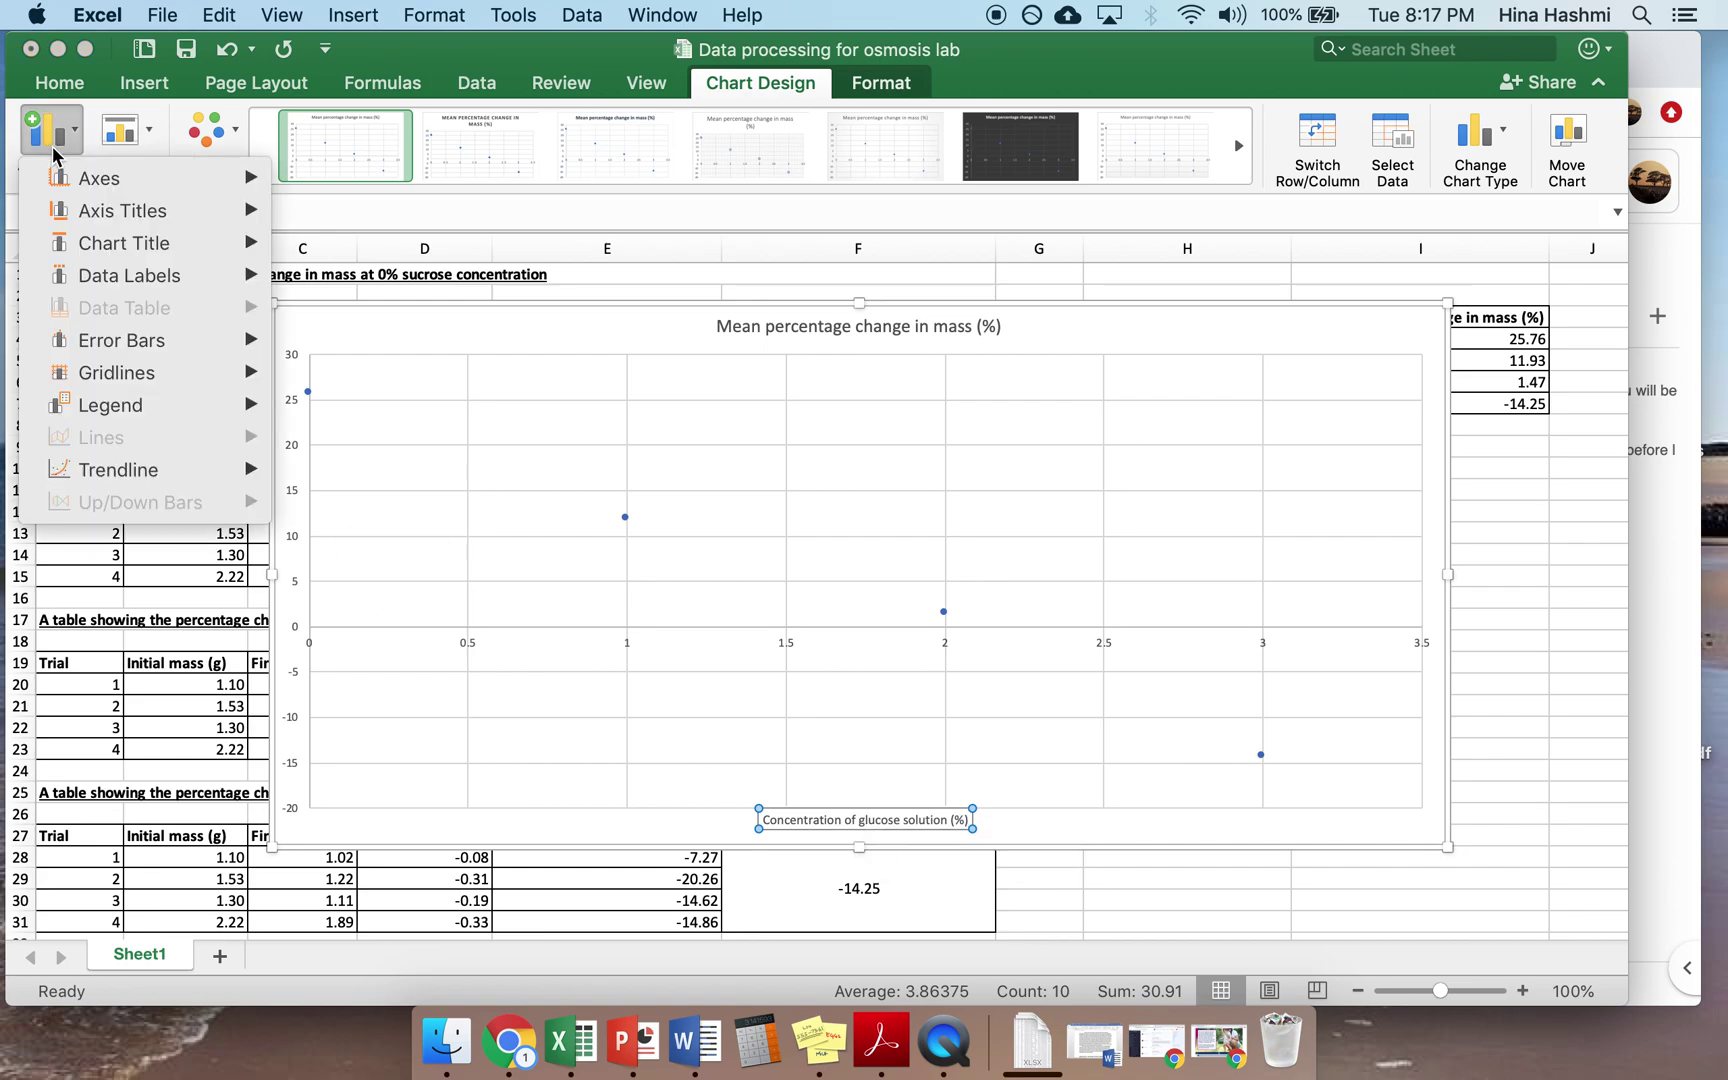
{"action": "mouse_move", "coordinate": [92, 215]}
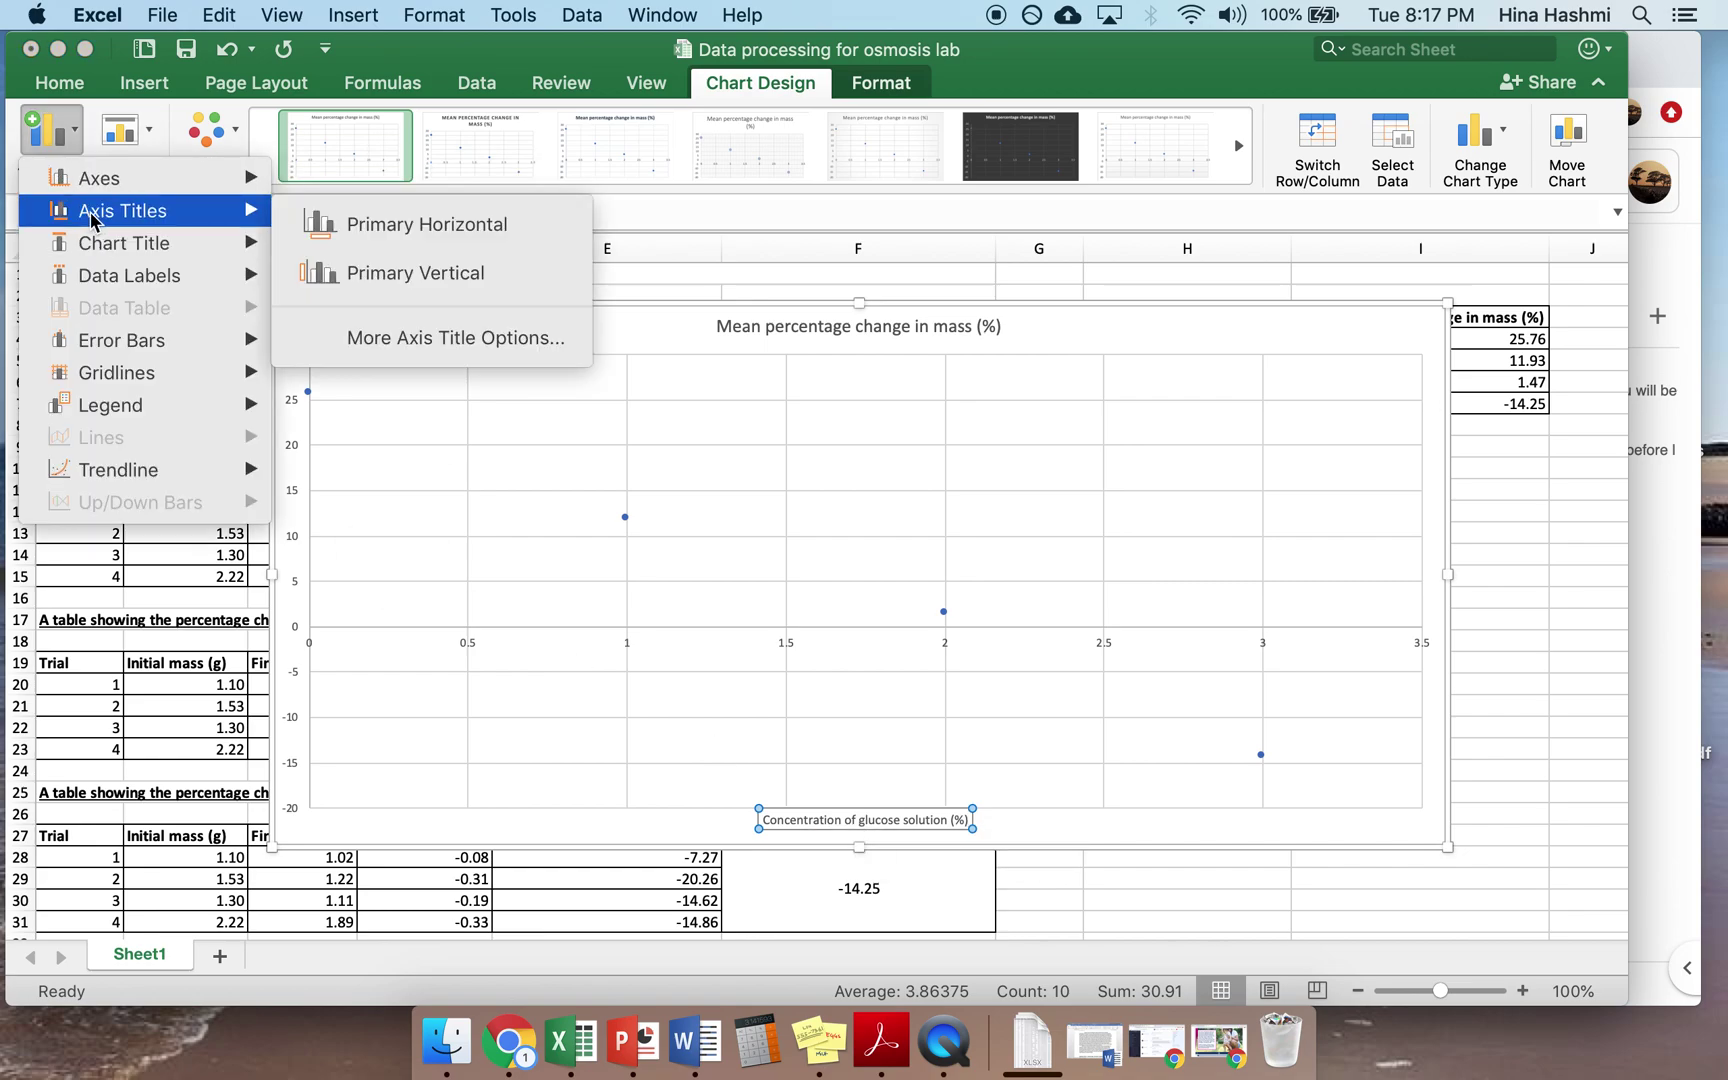
{"action": "left_click", "coordinate": [369, 282]}
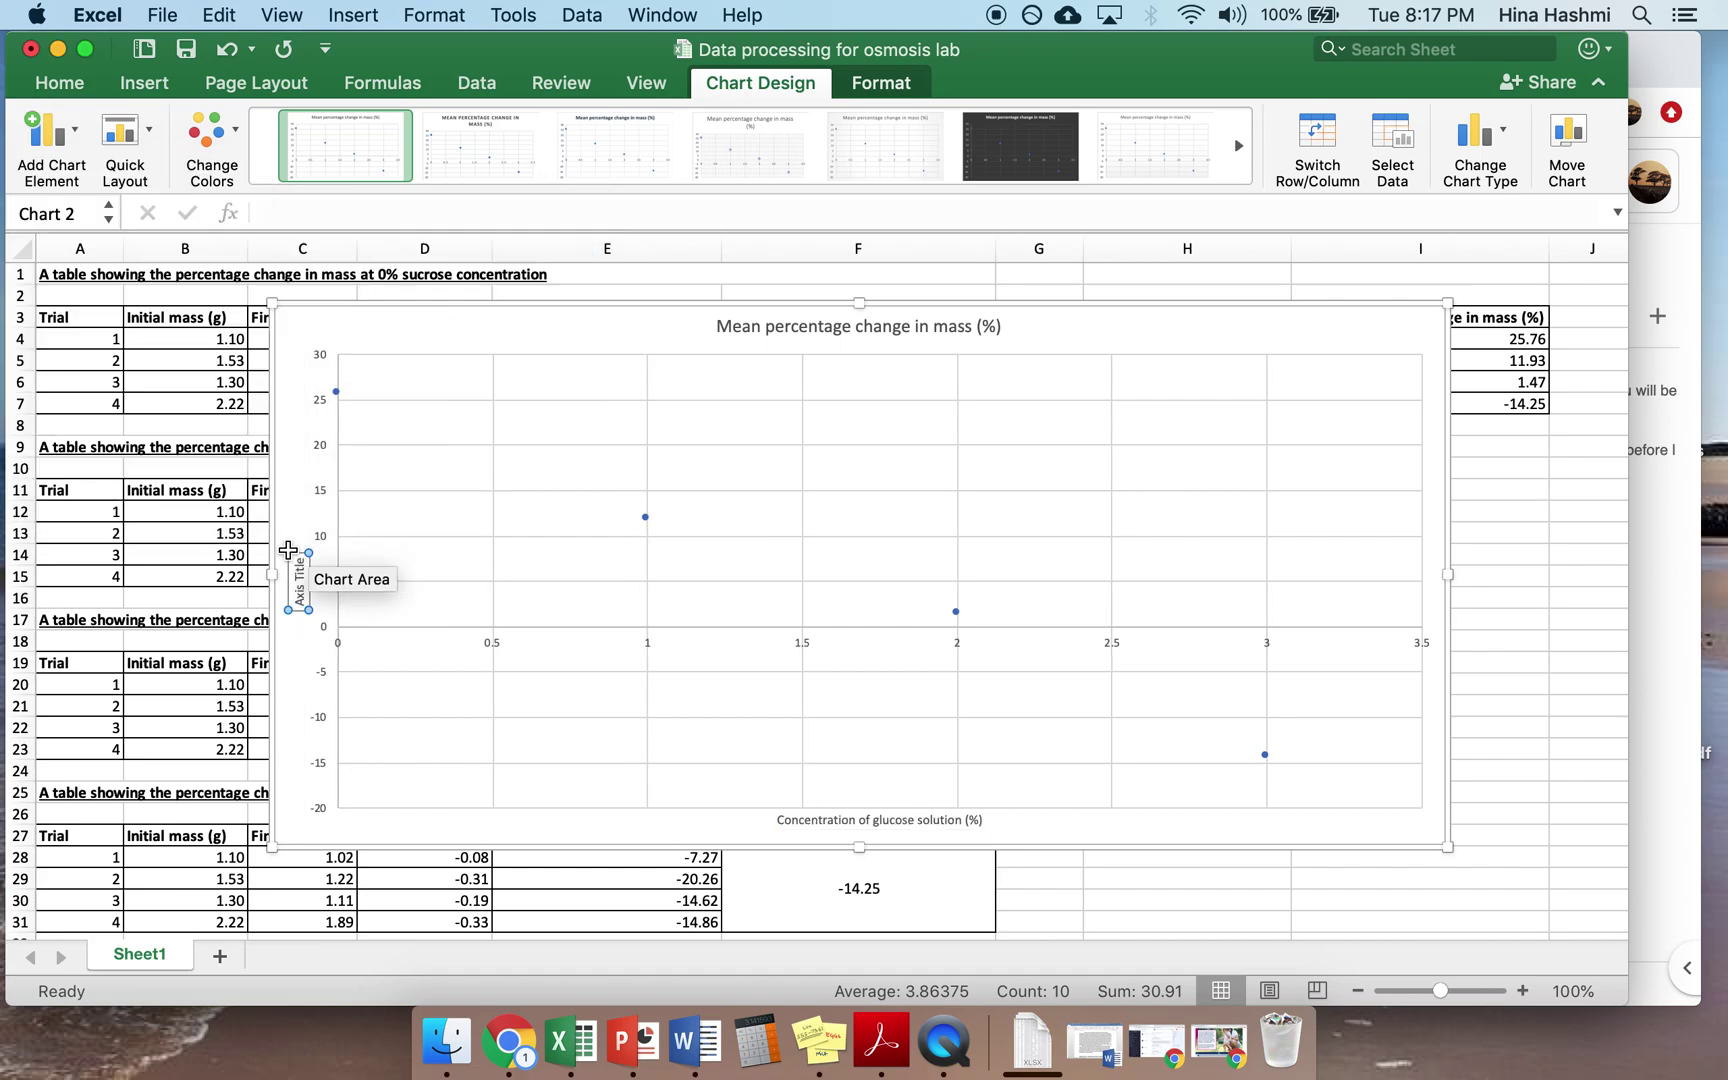
{"action": "left_click_drag", "start_coordinate": [297, 558], "coordinate": [299, 586]}
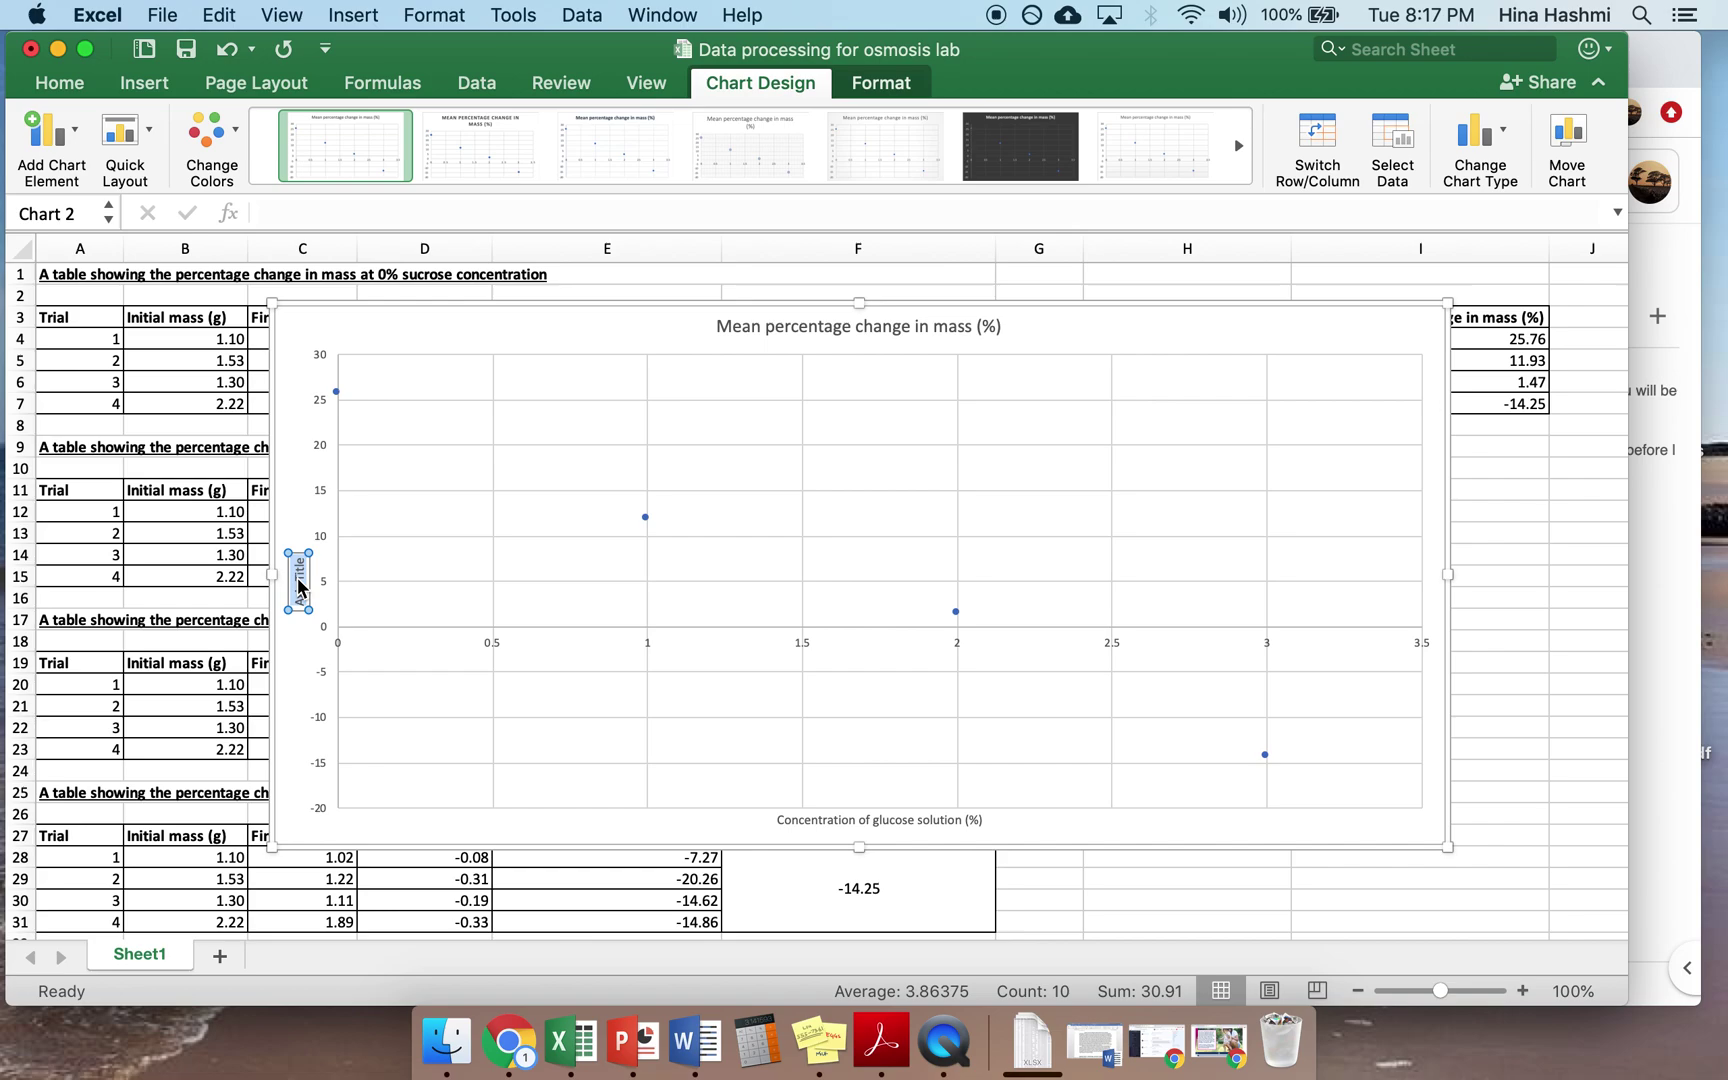
{"action": "type", "text": "Mean percentage"}
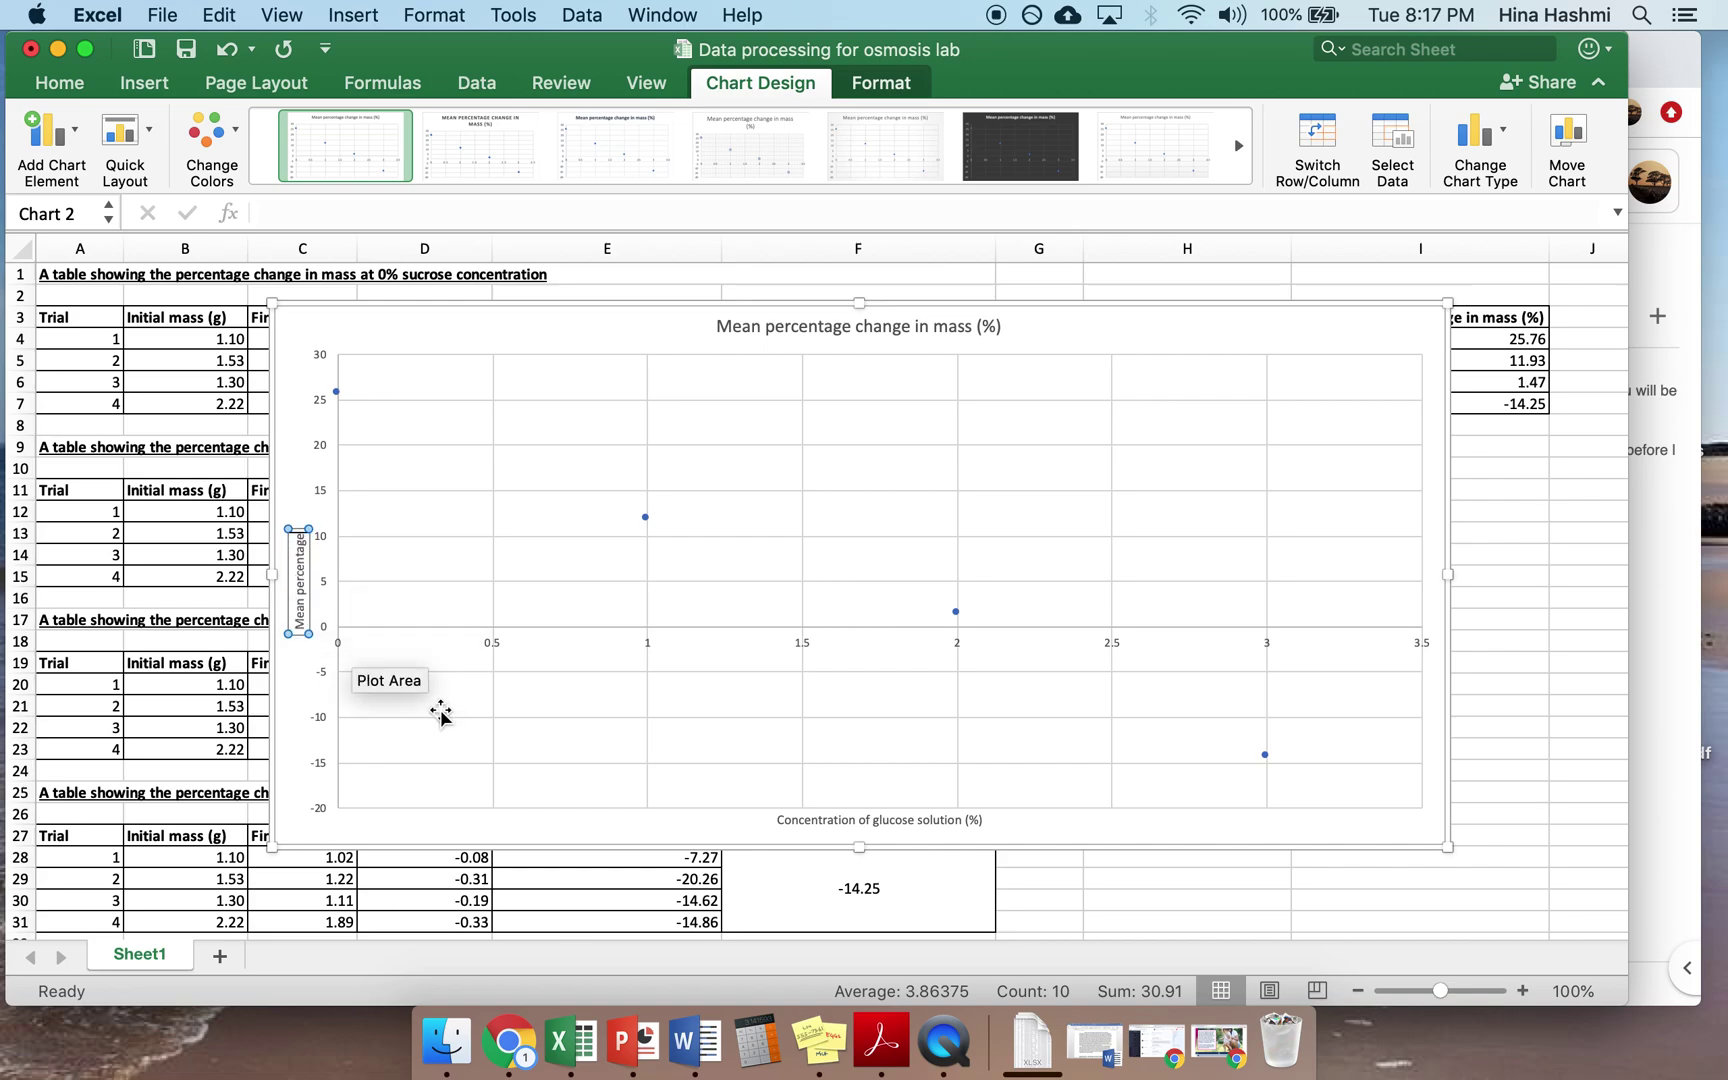
{"action": "type", "text": " cha"}
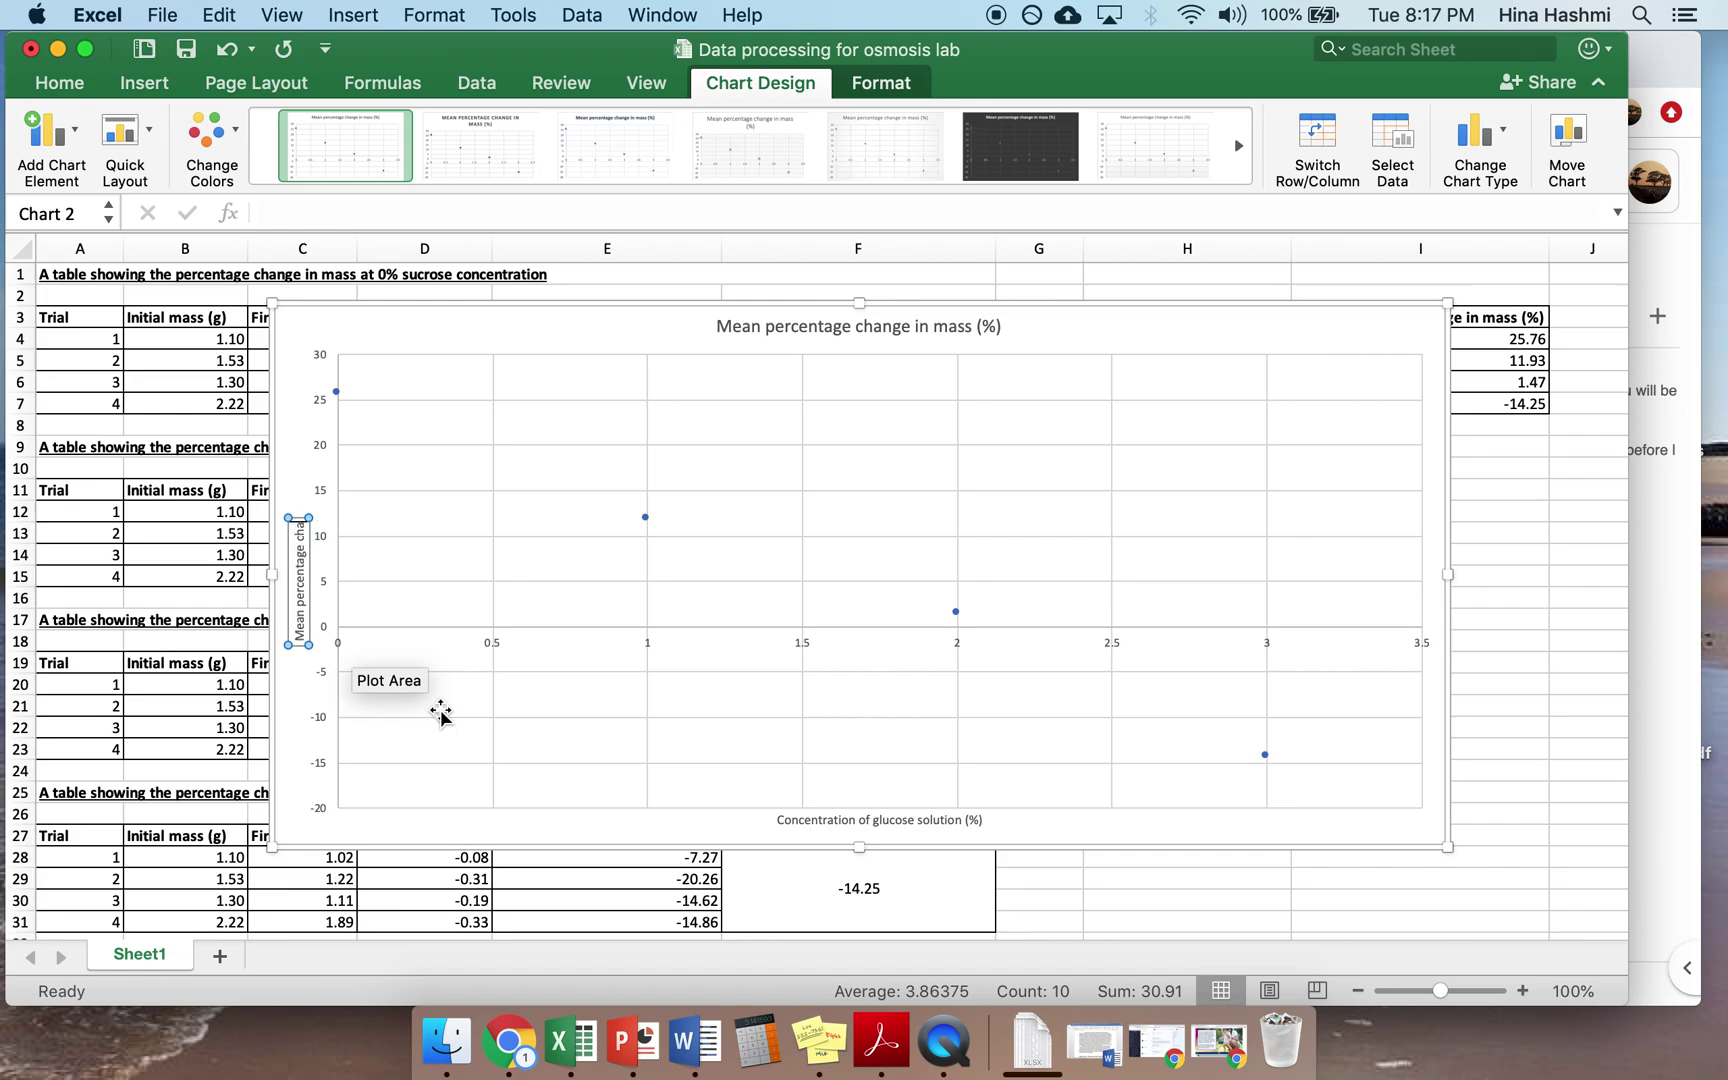
{"action": "type", "text": "nge in mass (%)"}
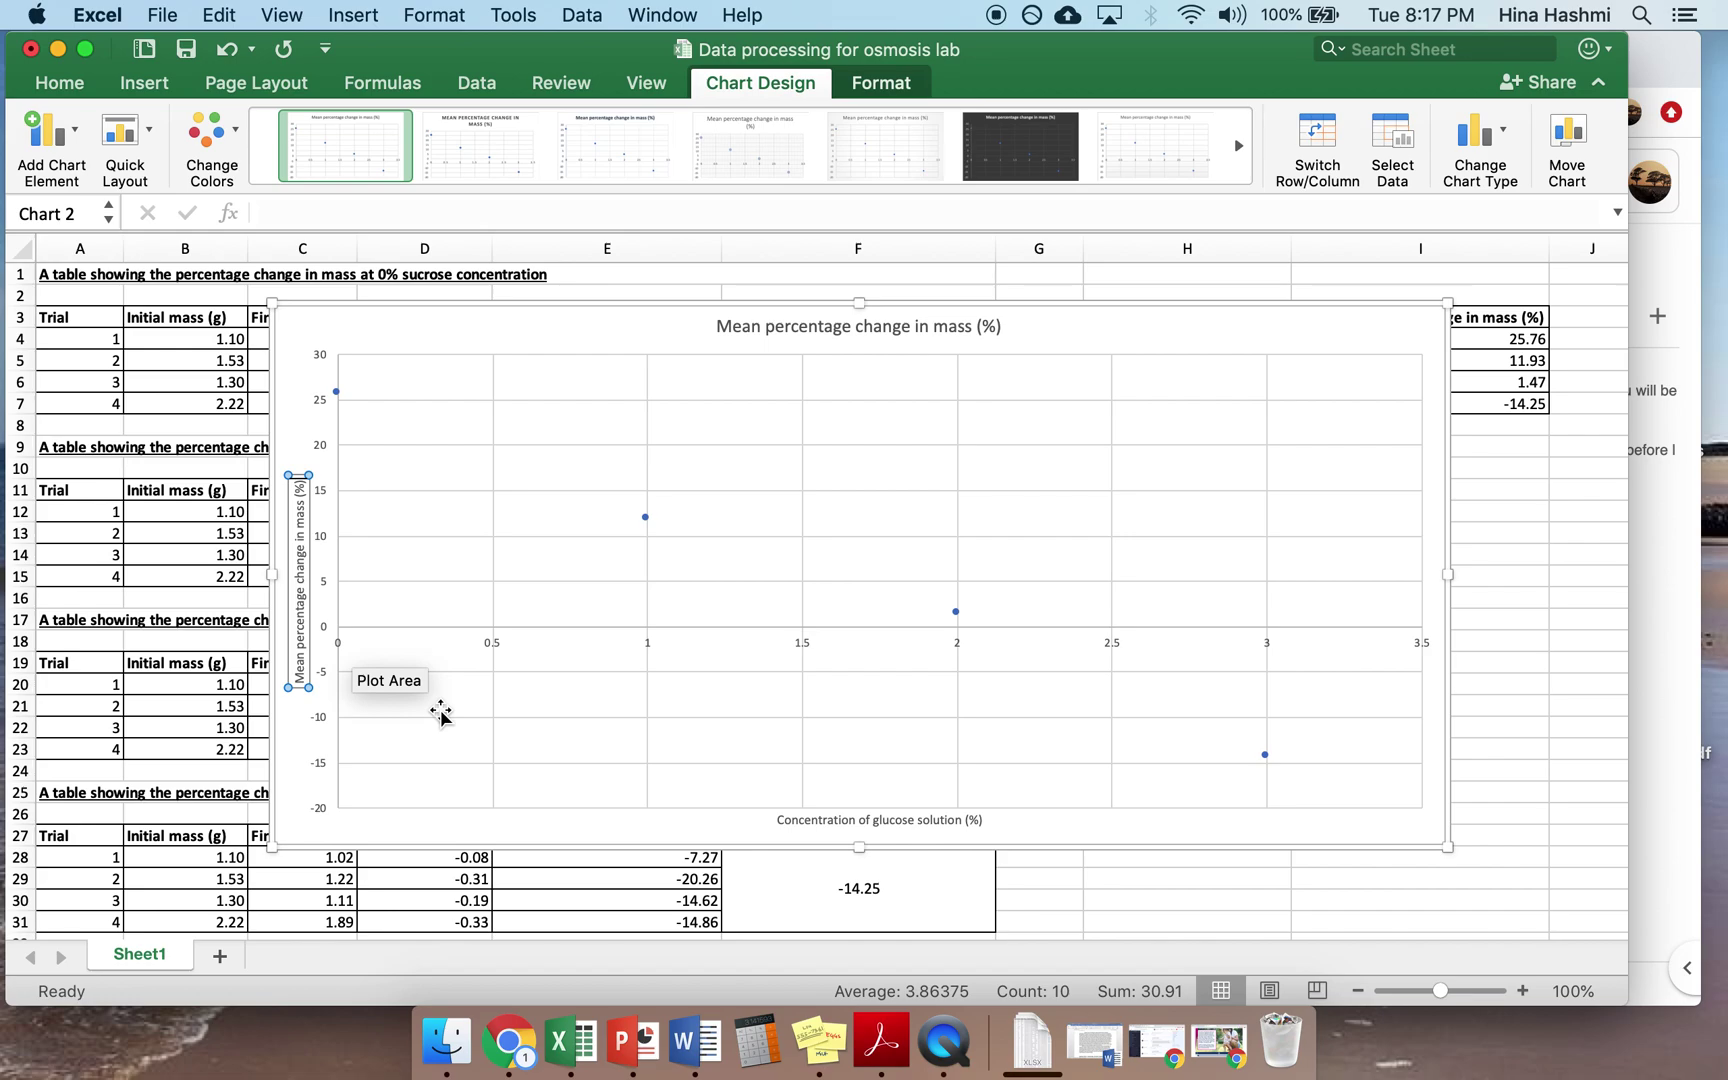
- Reword the chart title as "A graph showing the mean percentage change in mass (%)", with "mean" in lowercase
{"action": "left_click", "coordinate": [789, 320]}
{"action": "double_click", "coordinate": [789, 320]}
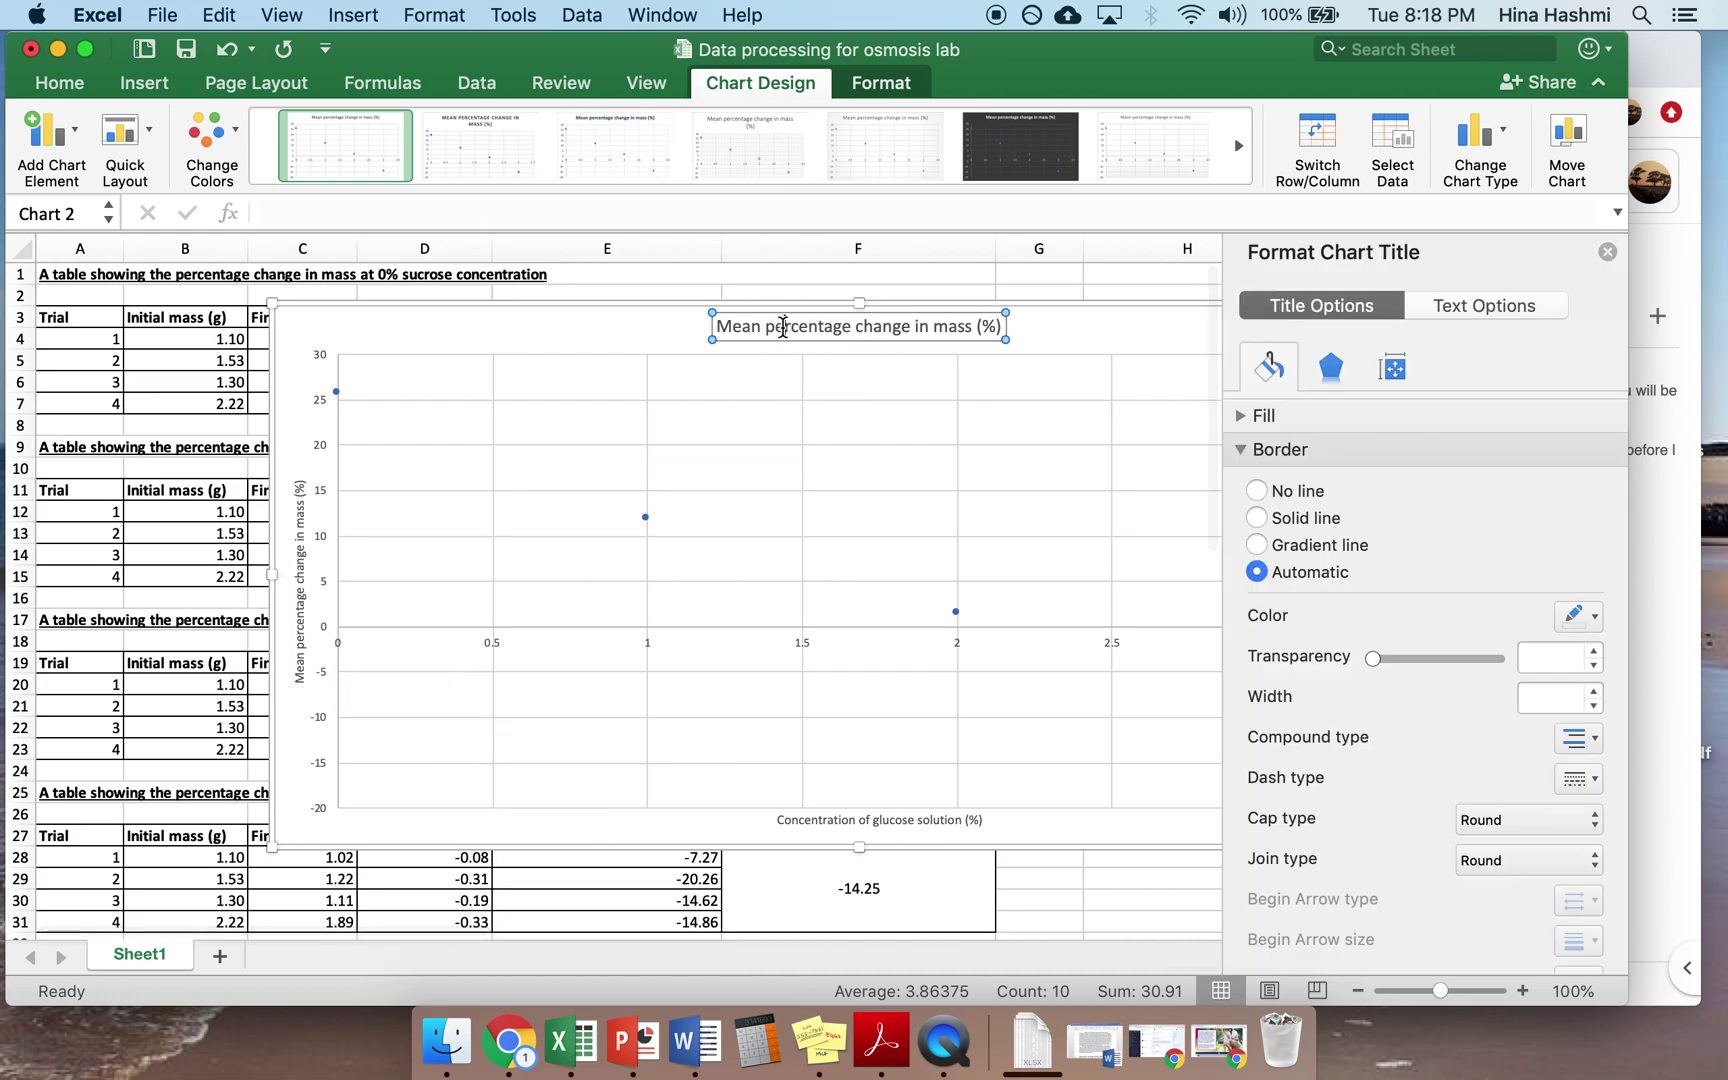
{"action": "triple_click", "coordinate": [783, 327]}
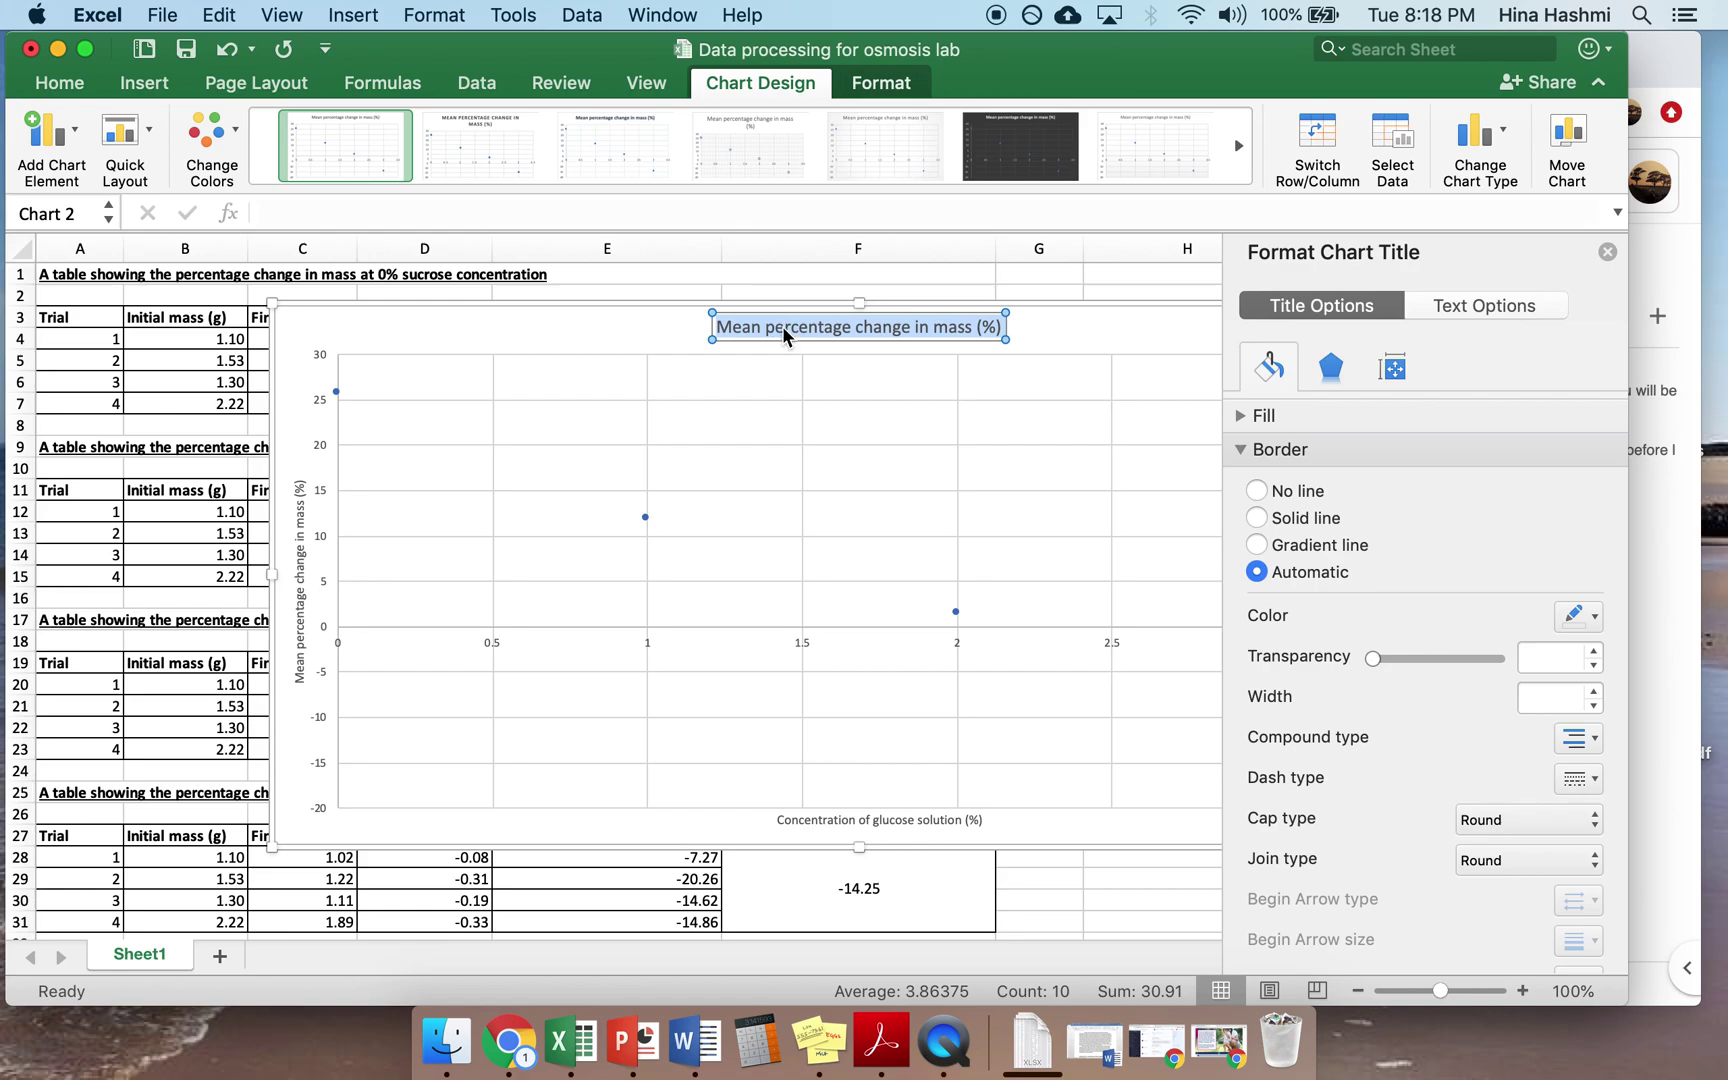
{"action": "left_click", "coordinate": [720, 328]}
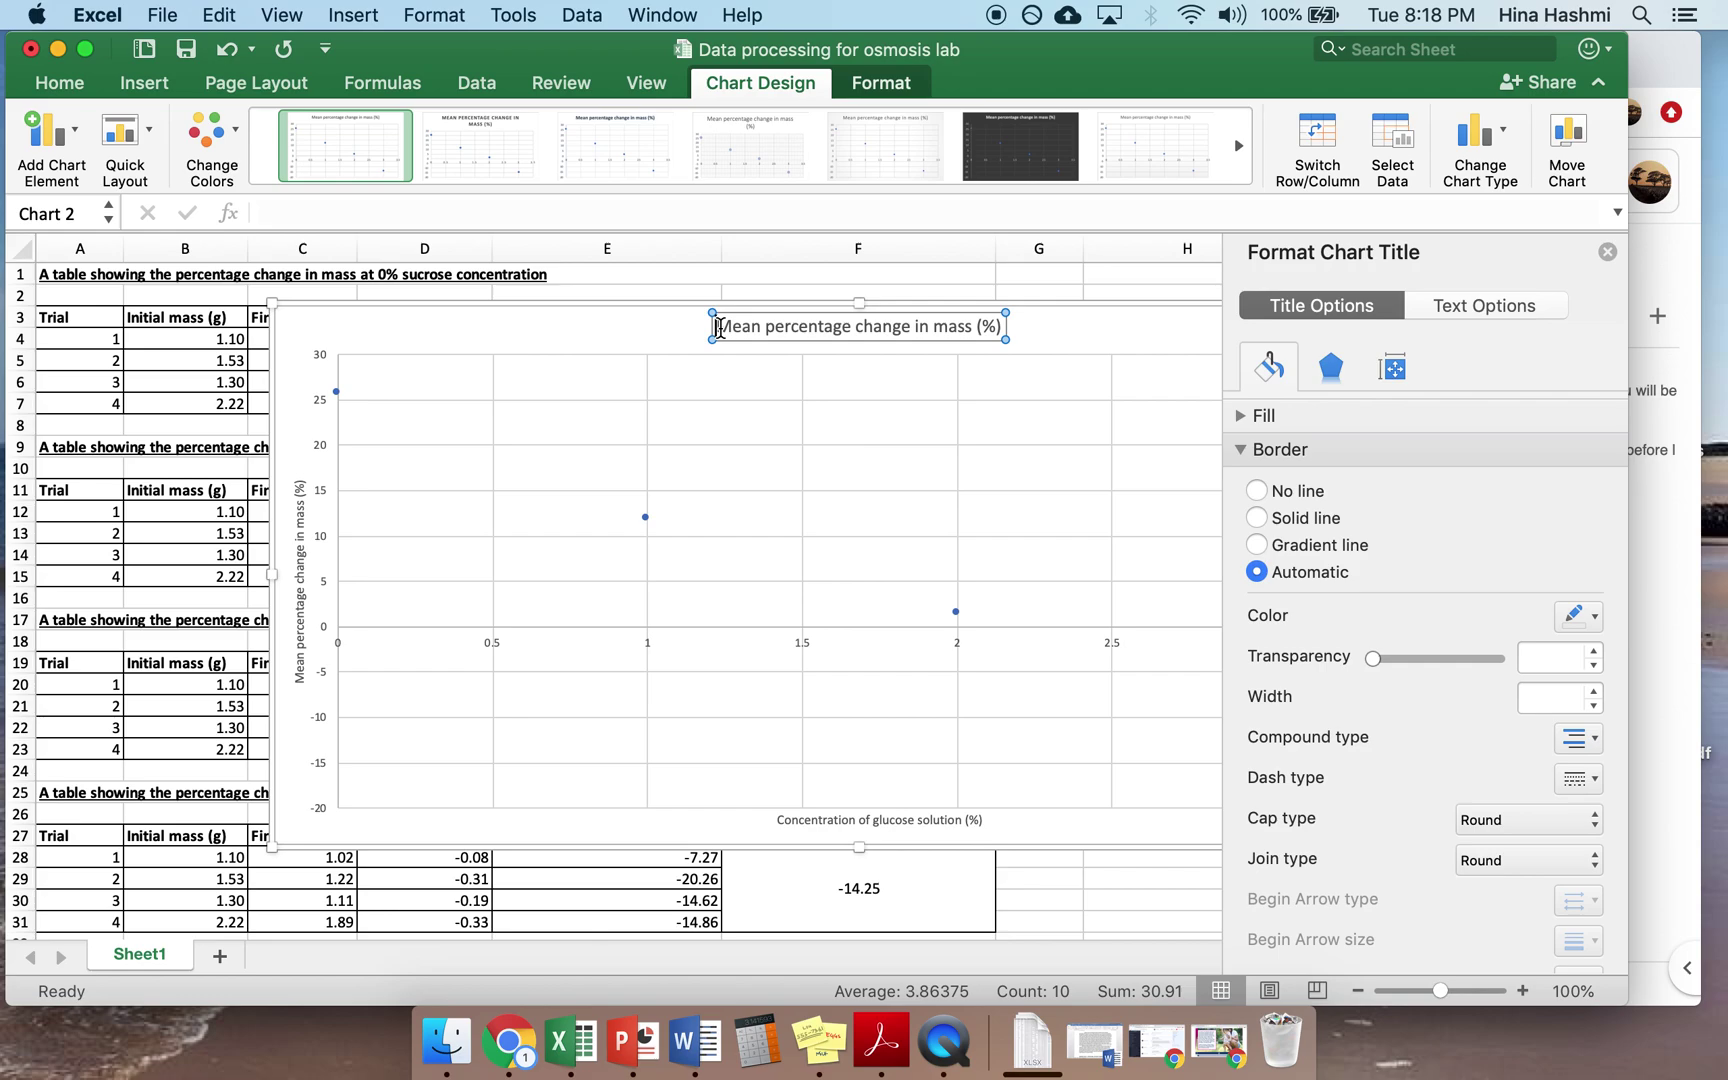
{"action": "type", "text": "A graph"}
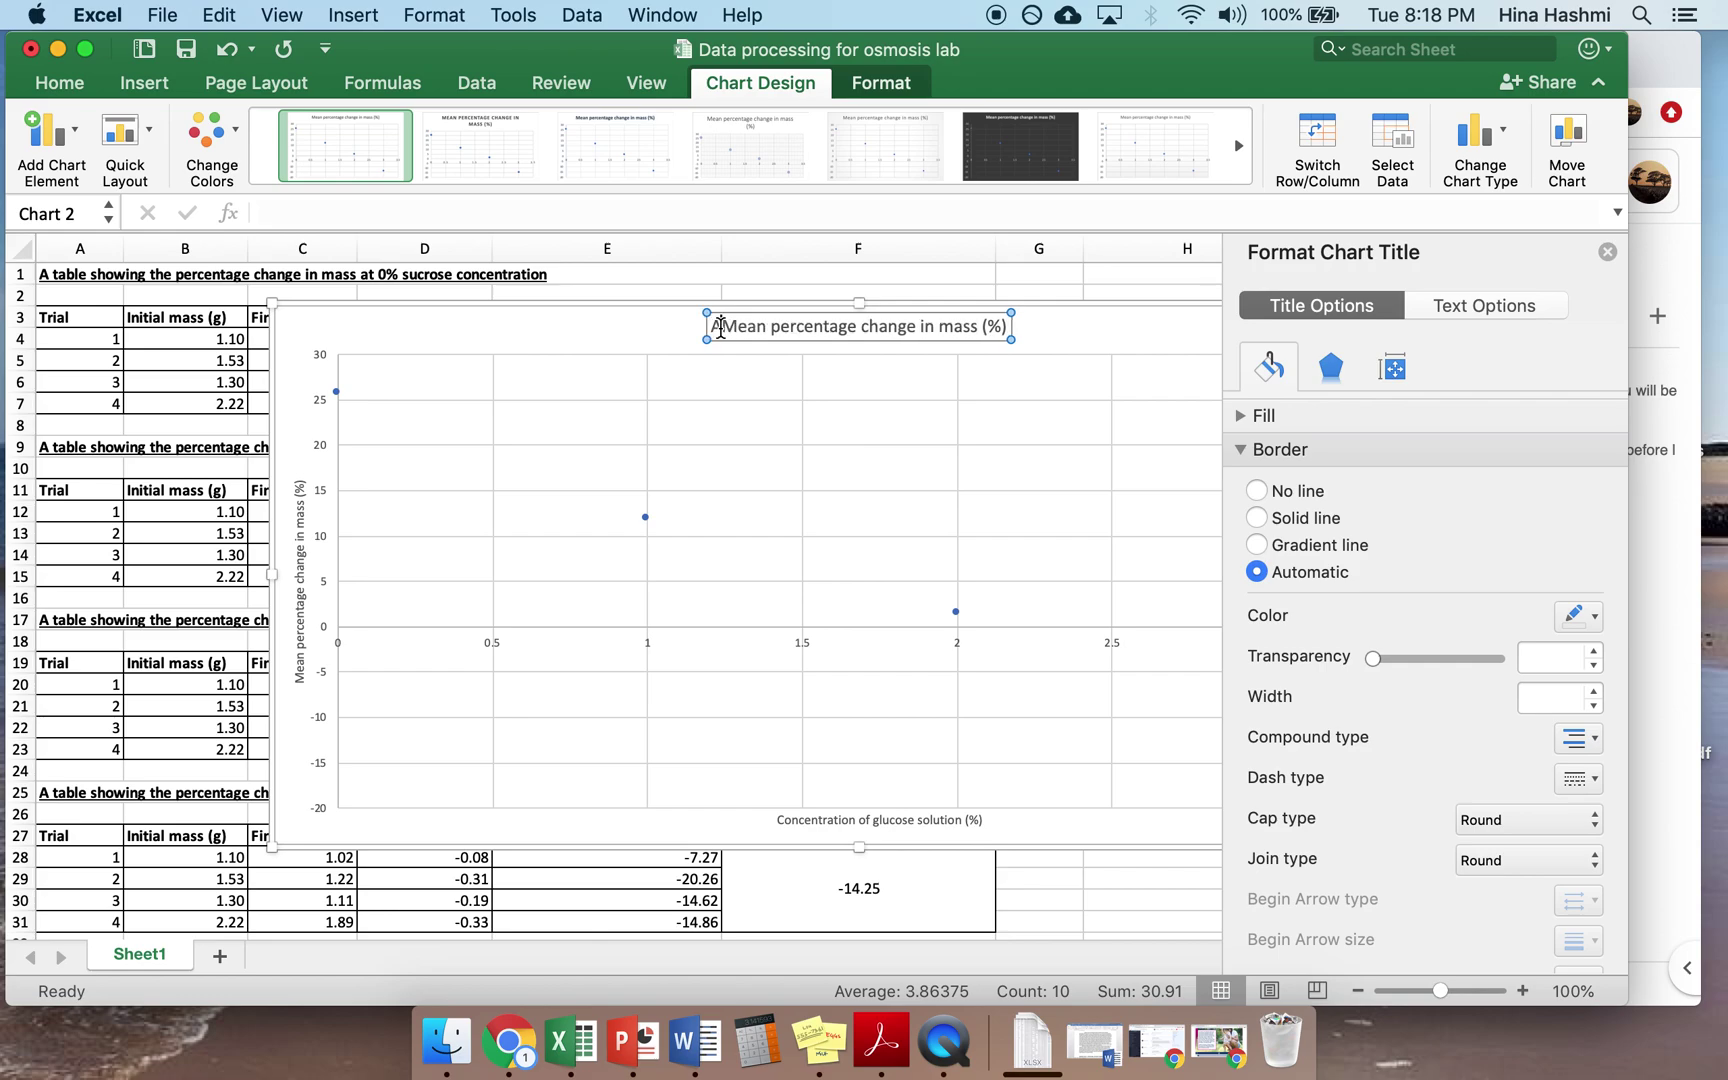
{"action": "type", "text": " showing the"}
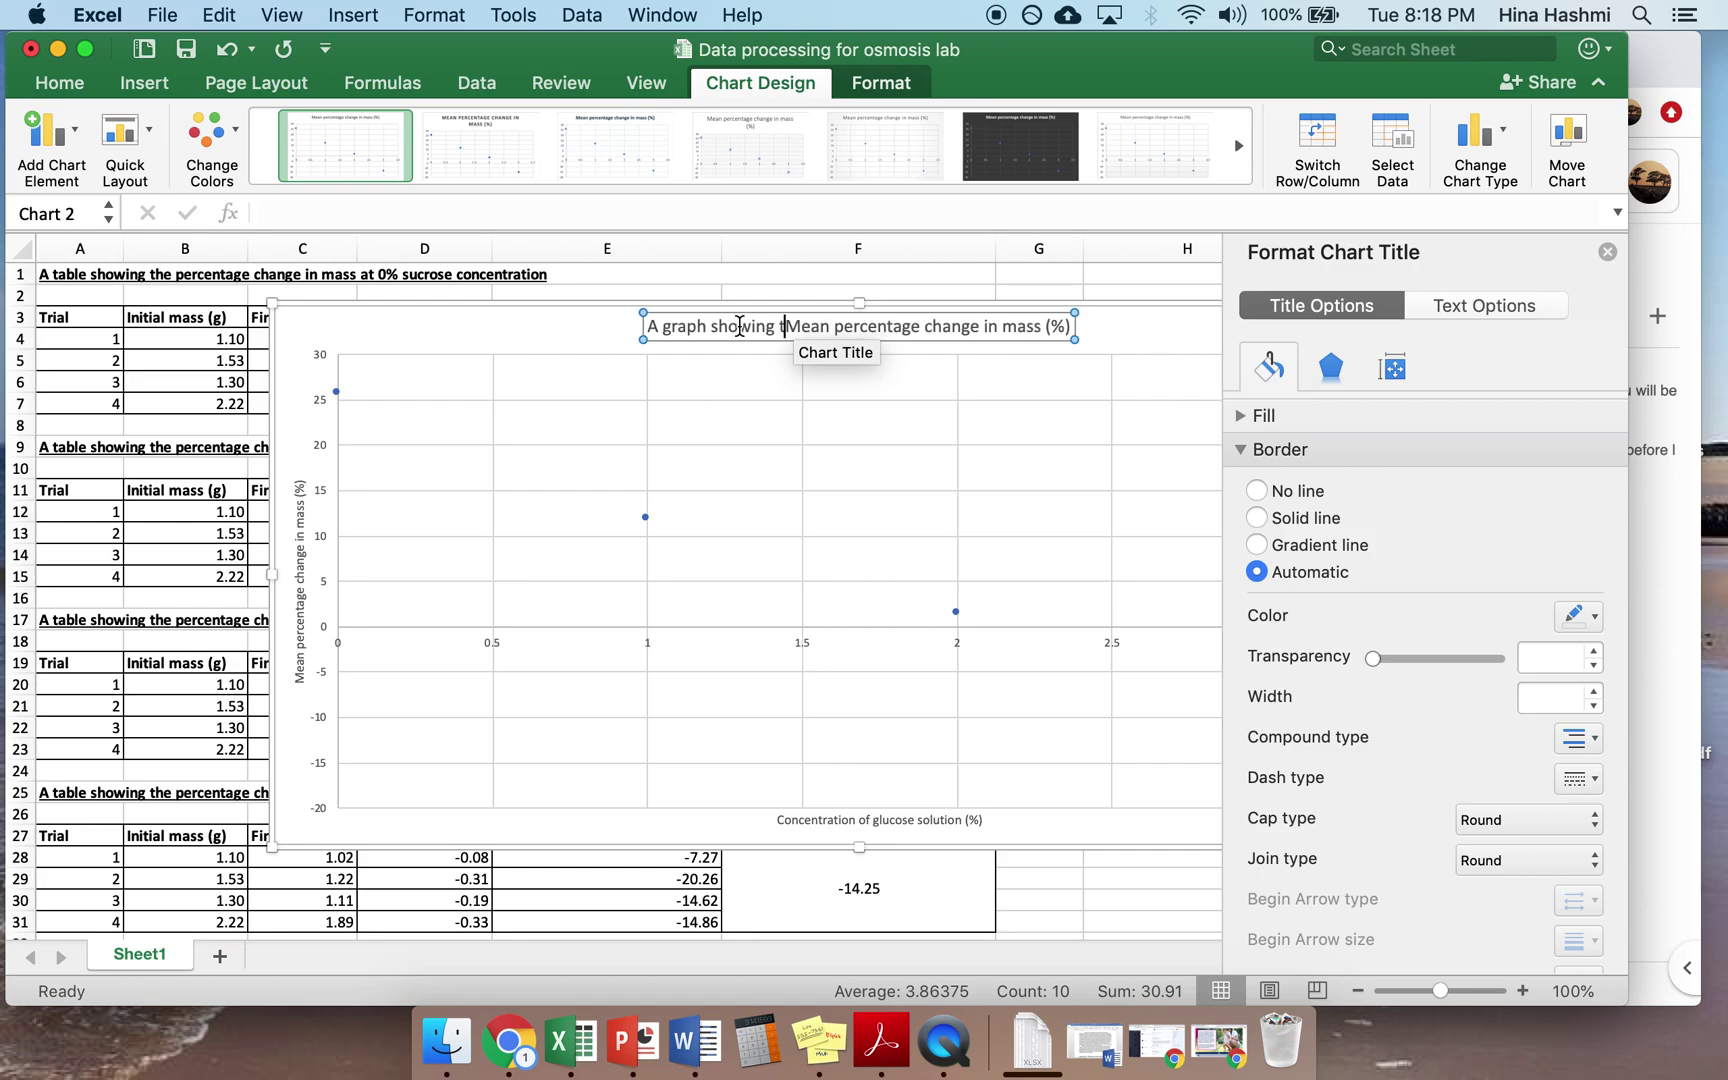
{"action": "key", "text": "Delete"}
{"action": "type", "text": "m"}
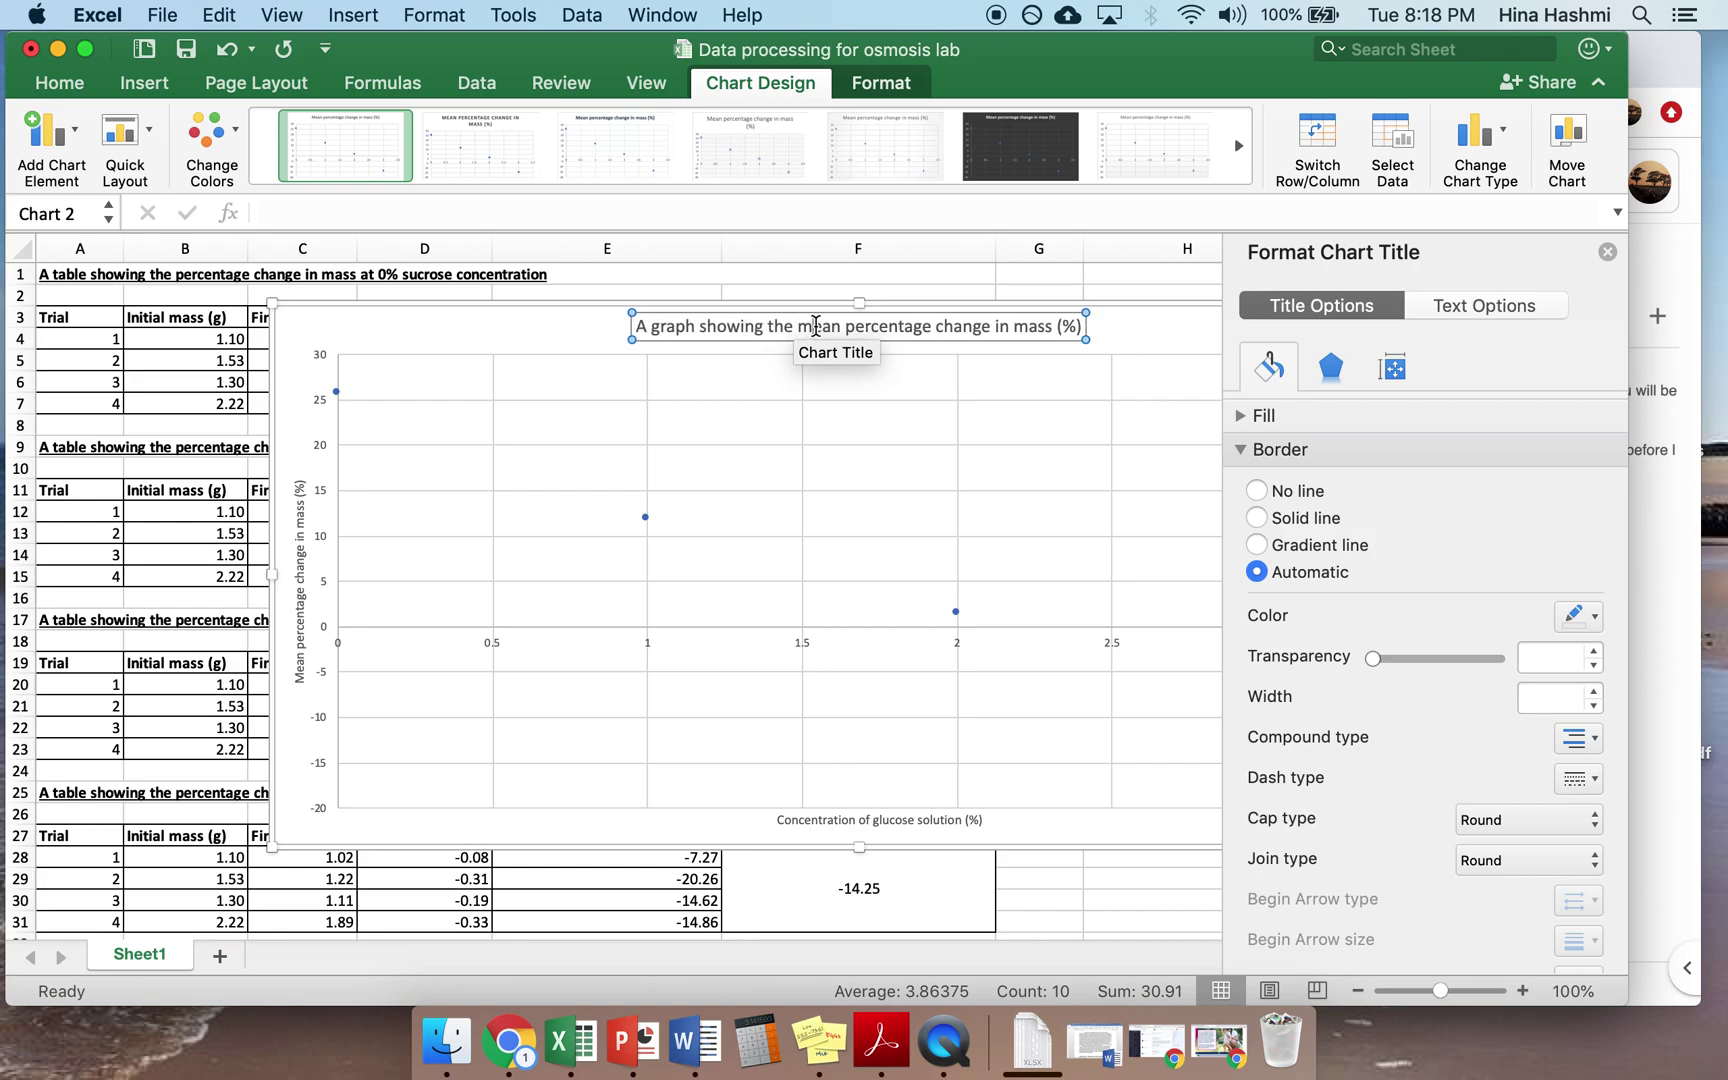
- Extend the chart title with "for Solanum tuberosum in different concentrations of glucose solution", italicizing the species name, and bold the whole title
{"action": "left_click", "coordinate": [1075, 327]}
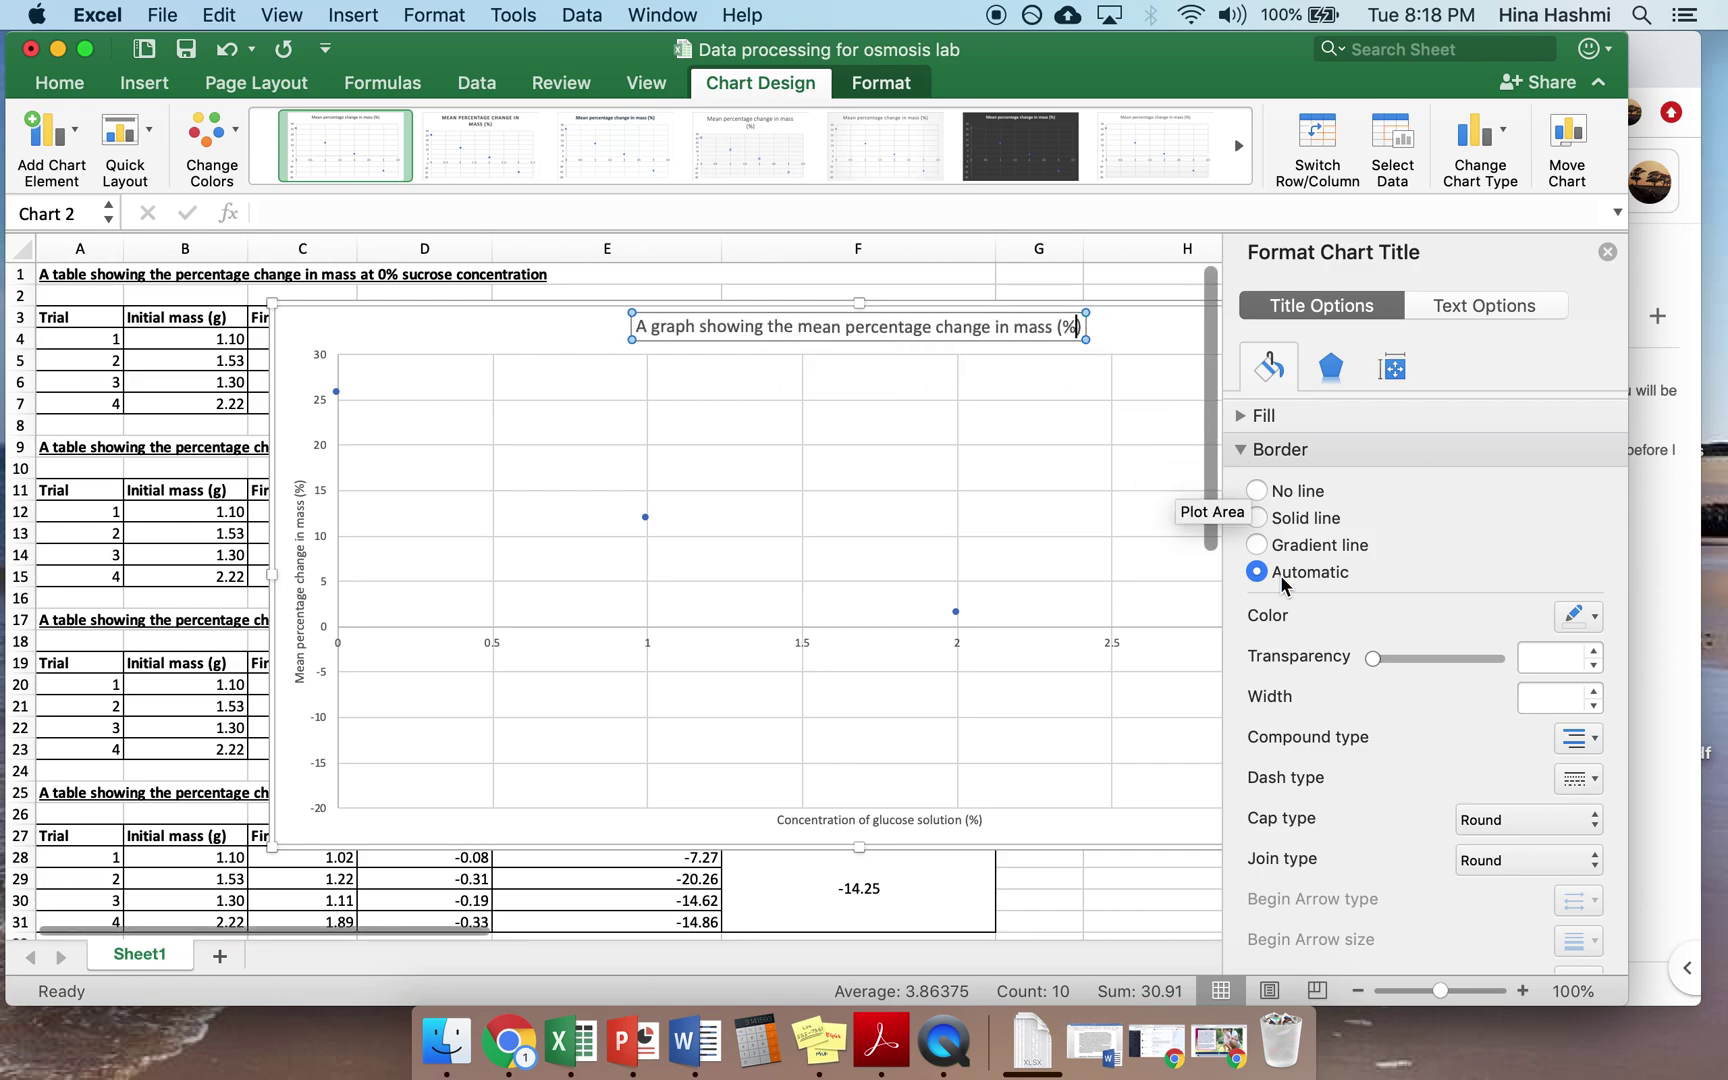
{"action": "type", "text": "for"}
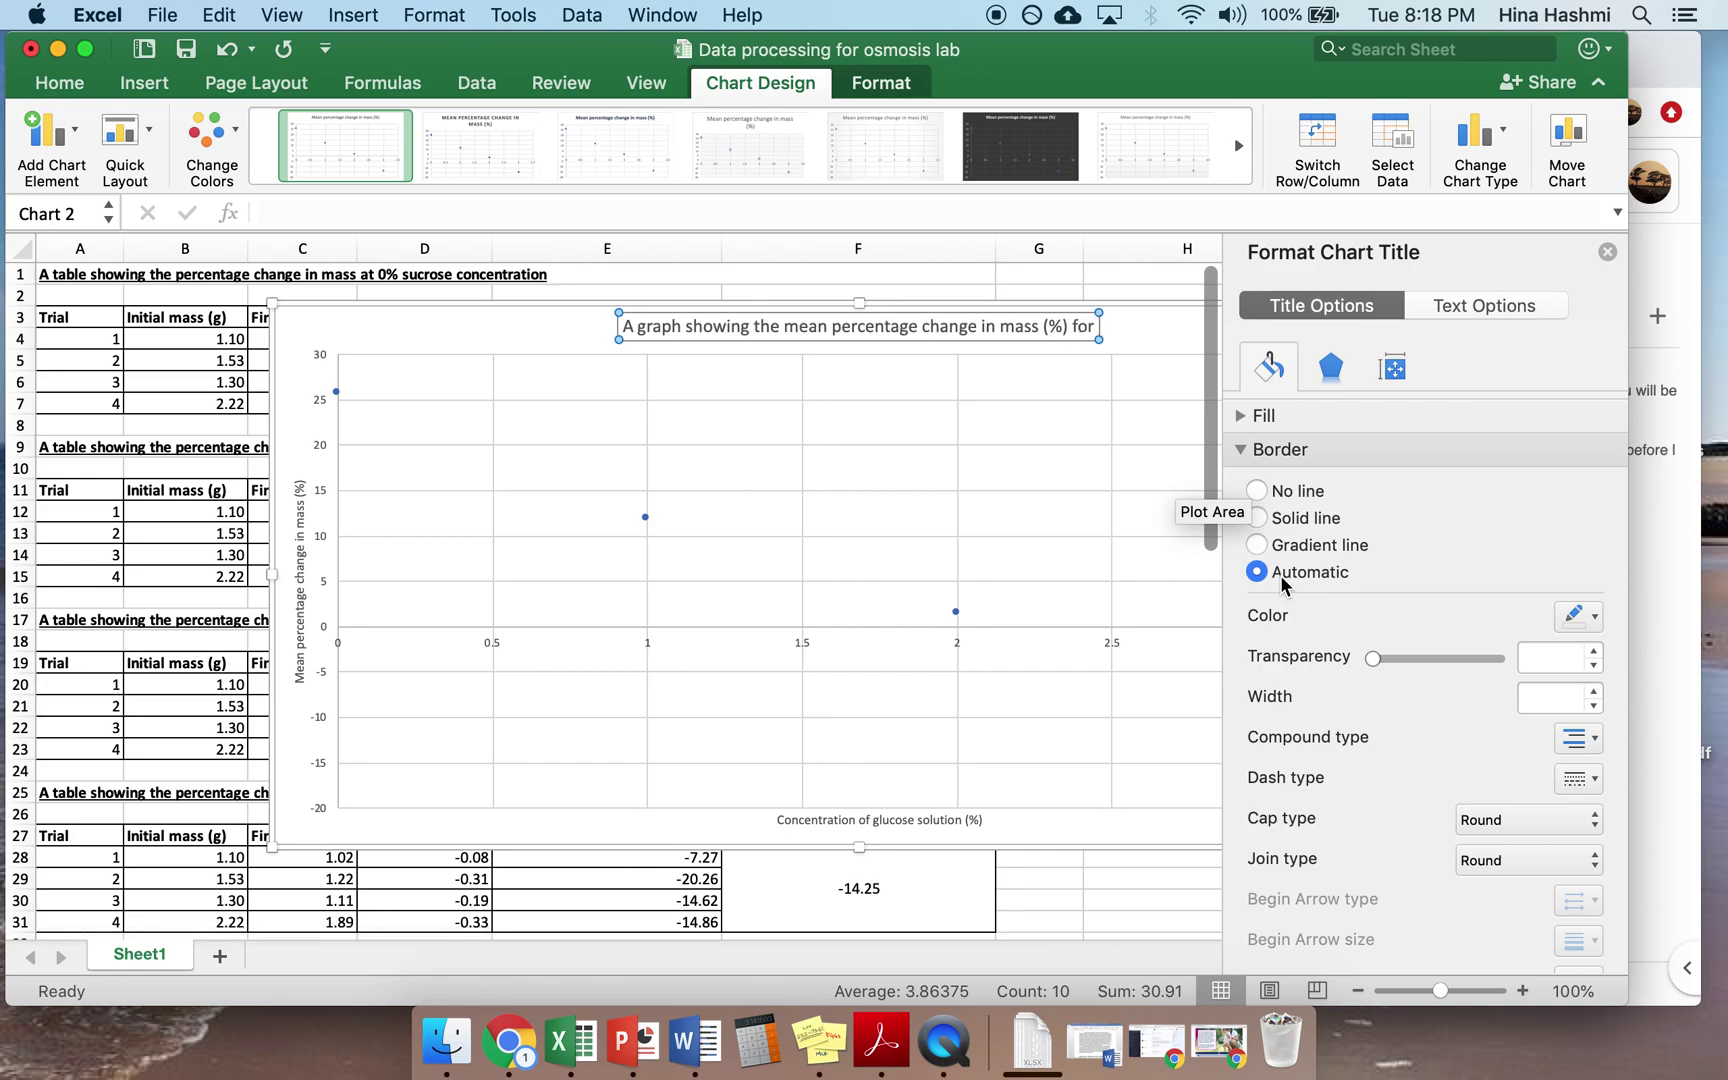
{"action": "left_click", "coordinate": [1607, 252]}
{"action": "type", "text": "Solanum tuberosum i"}
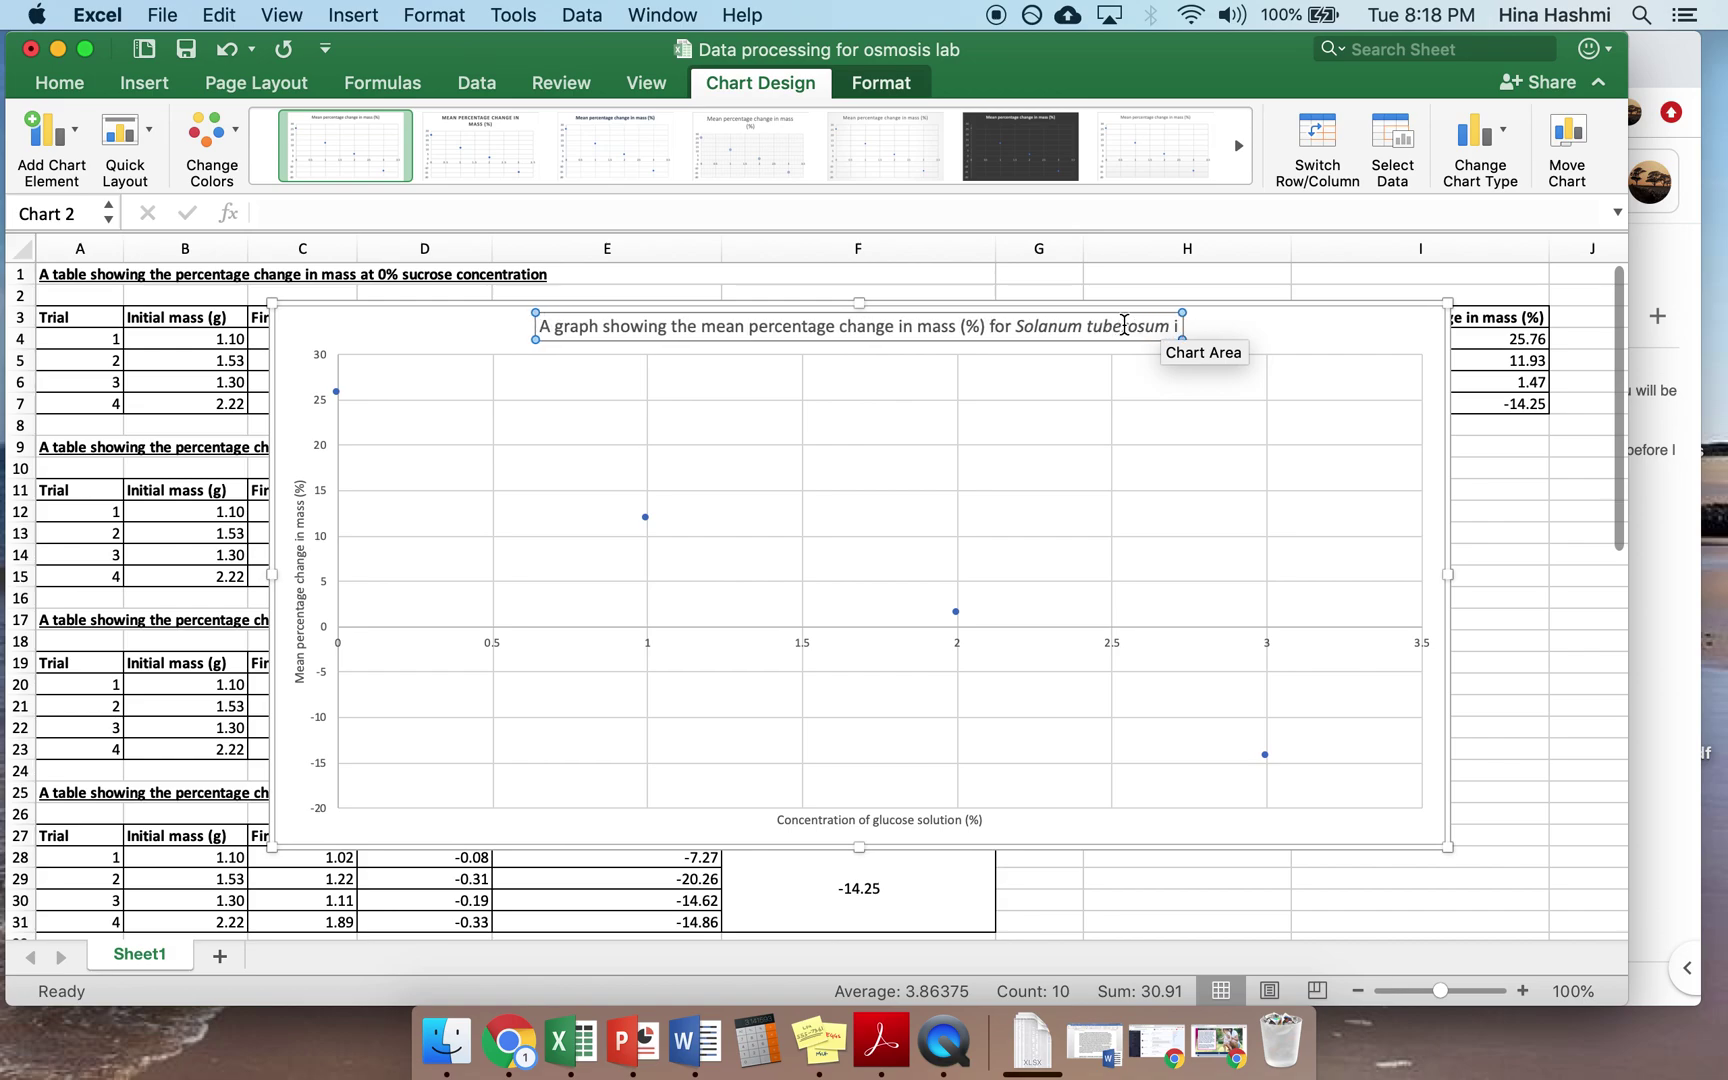
{"action": "type", "text": "n differe"}
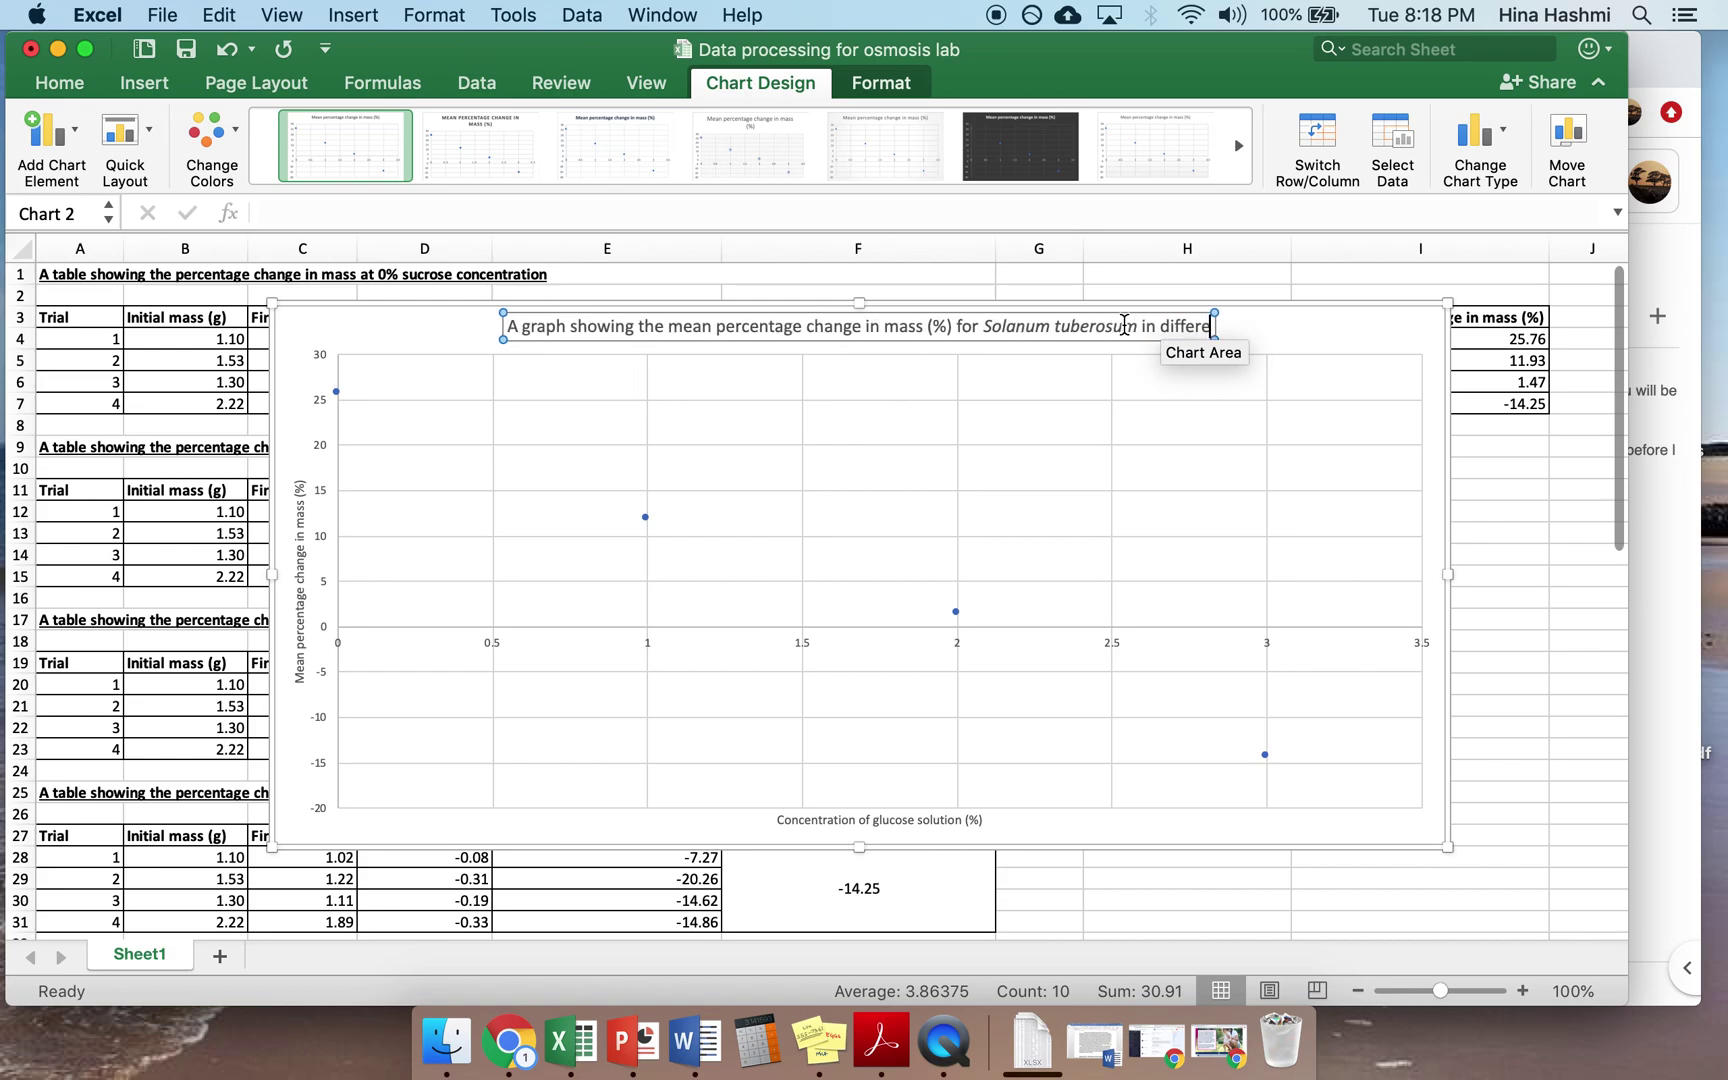
{"action": "type", "text": "nt concentrat"}
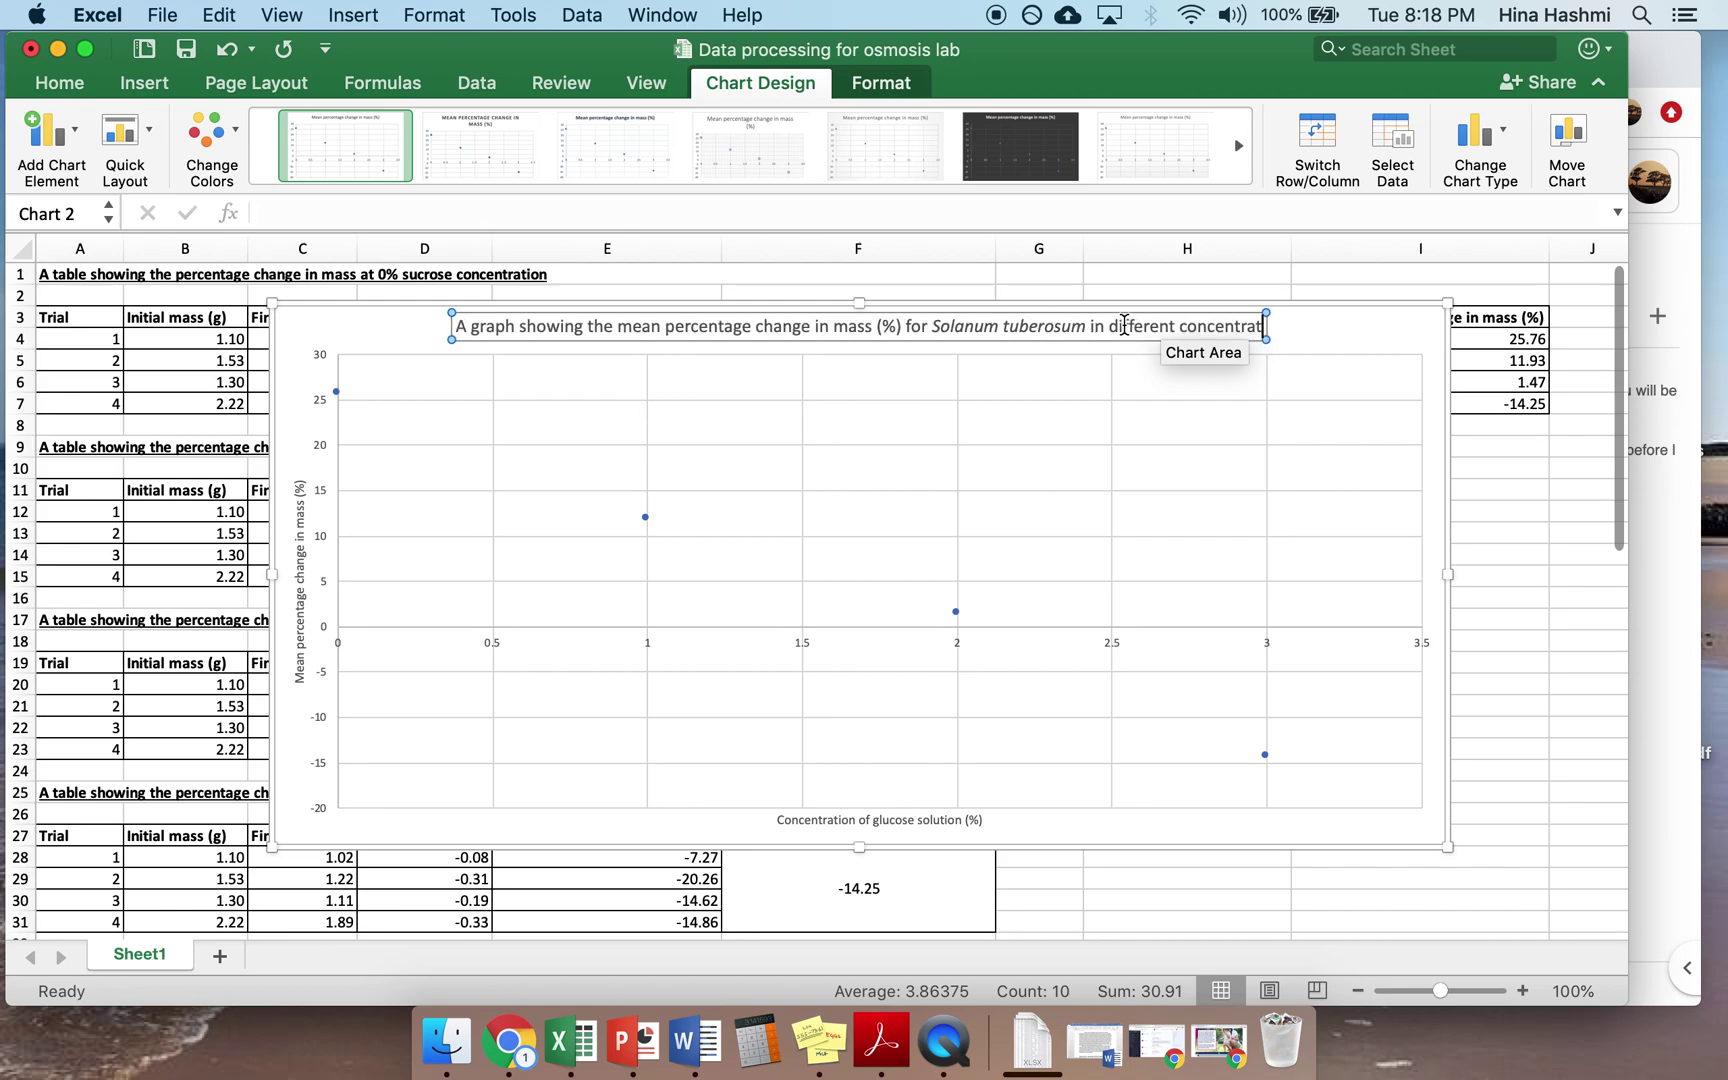
{"action": "type", "text": "ions of glucose"}
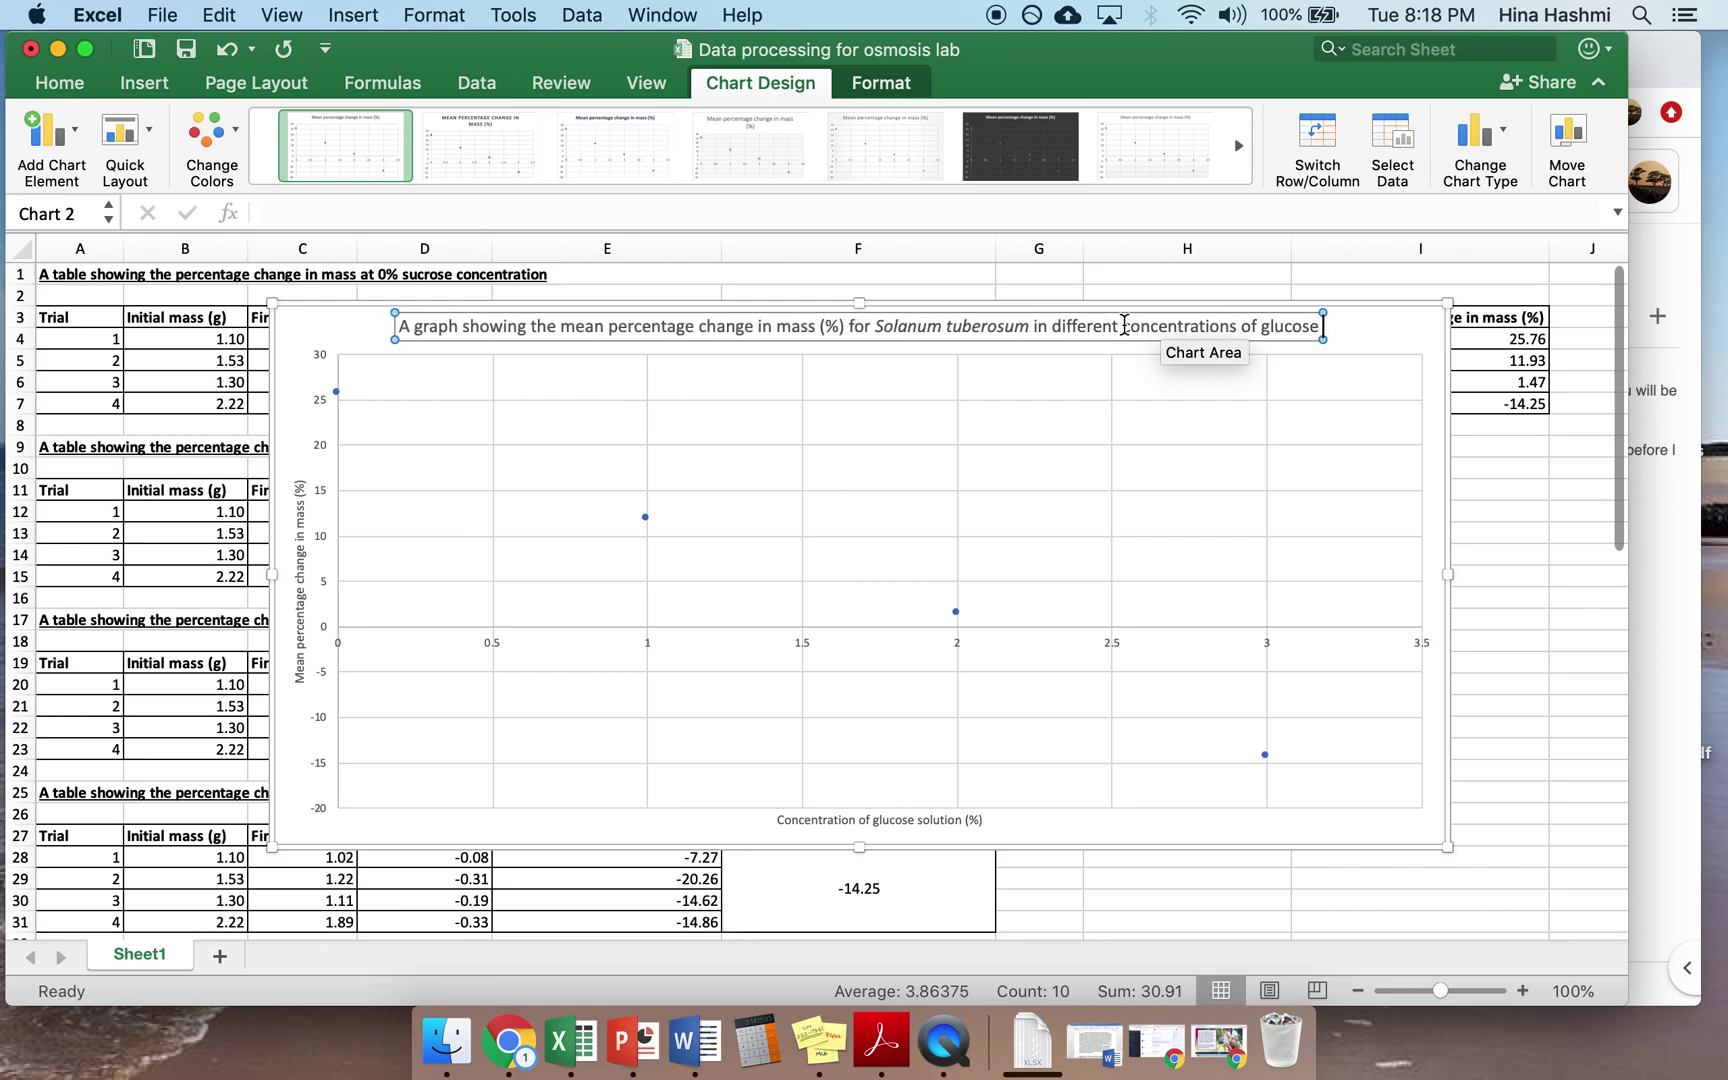
{"action": "type", "text": " sol"}
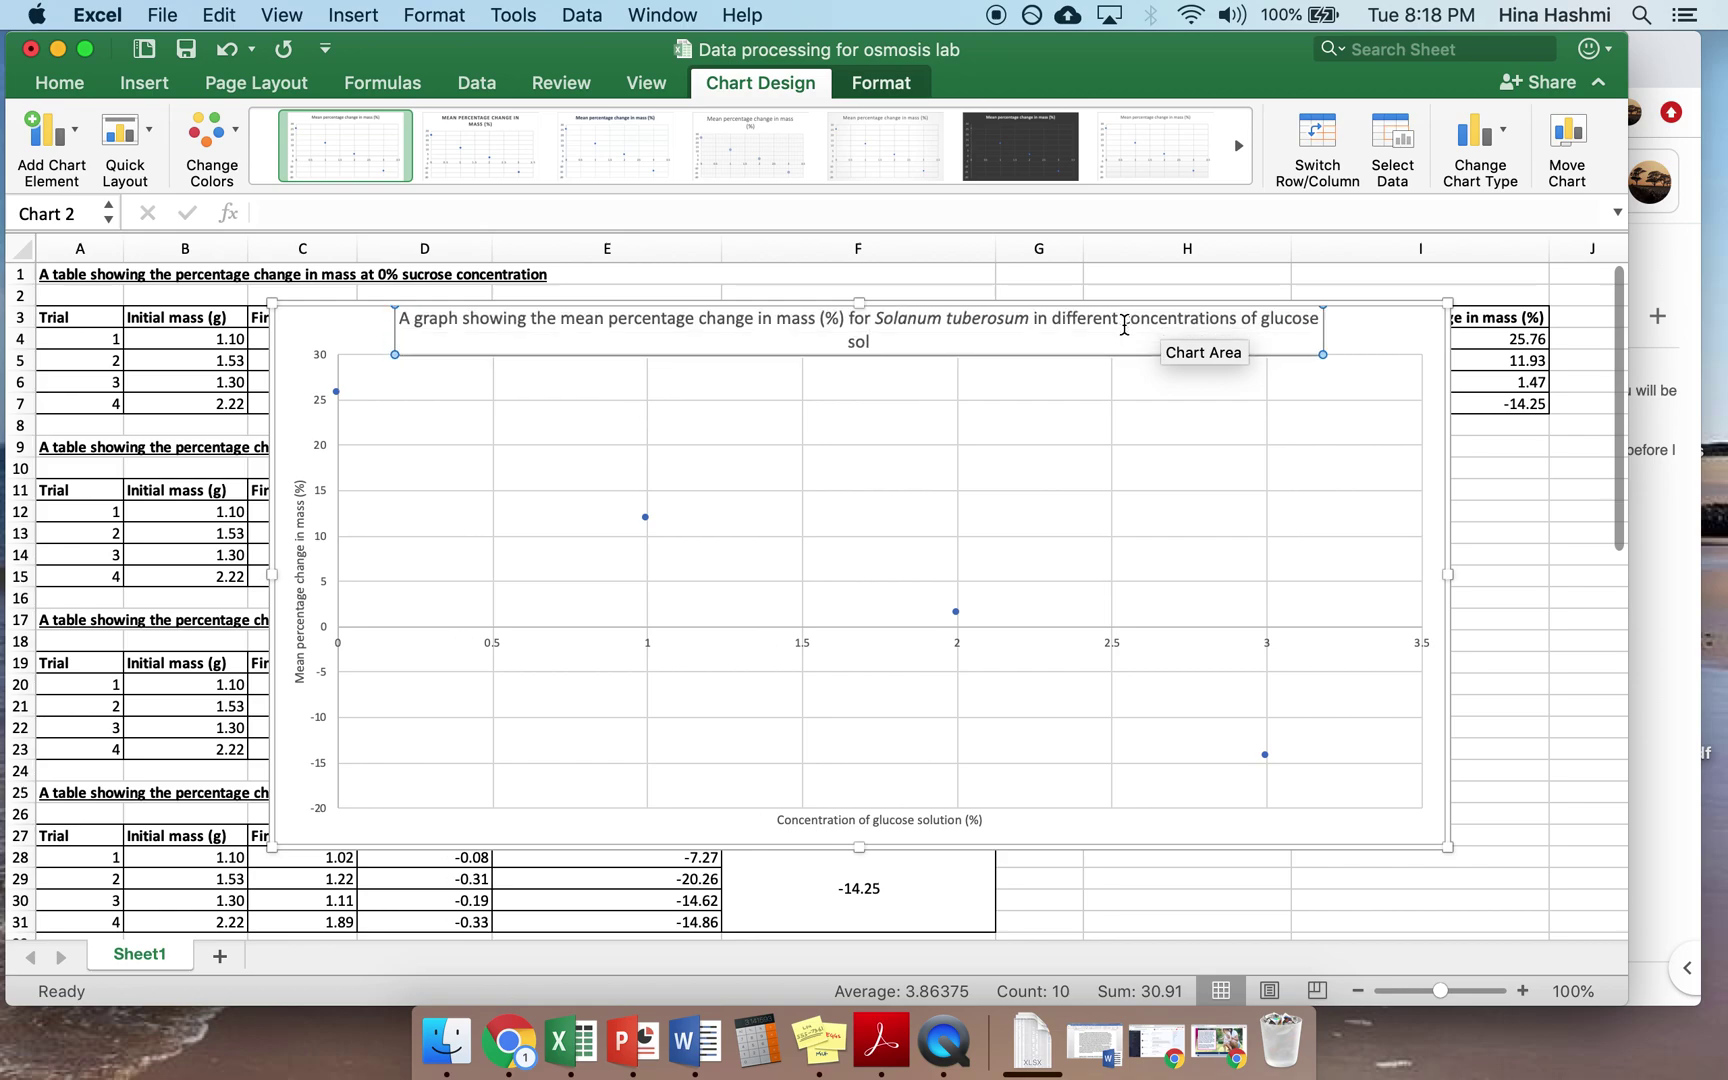
{"action": "type", "text": "ution"}
{"action": "key", "text": "super+a"}
{"action": "key", "text": "super+b"}
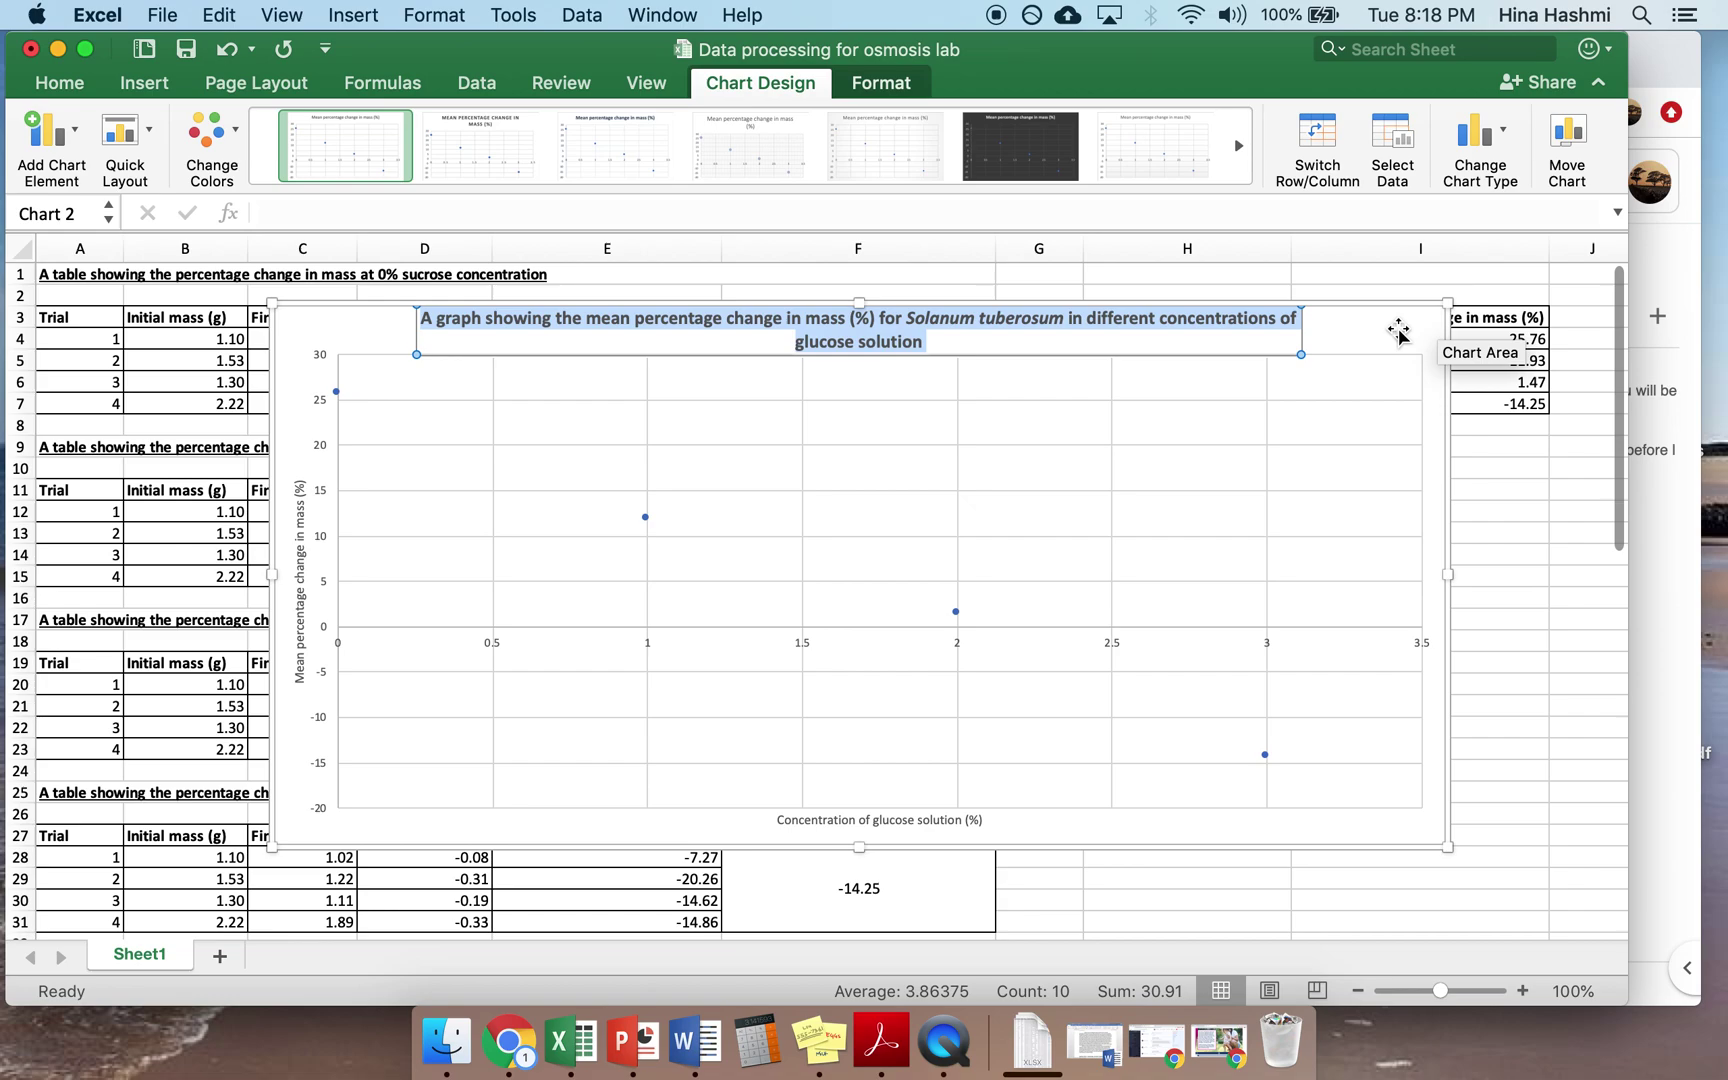
- Underline the whole chart title
{"action": "left_click", "coordinate": [1301, 356]}
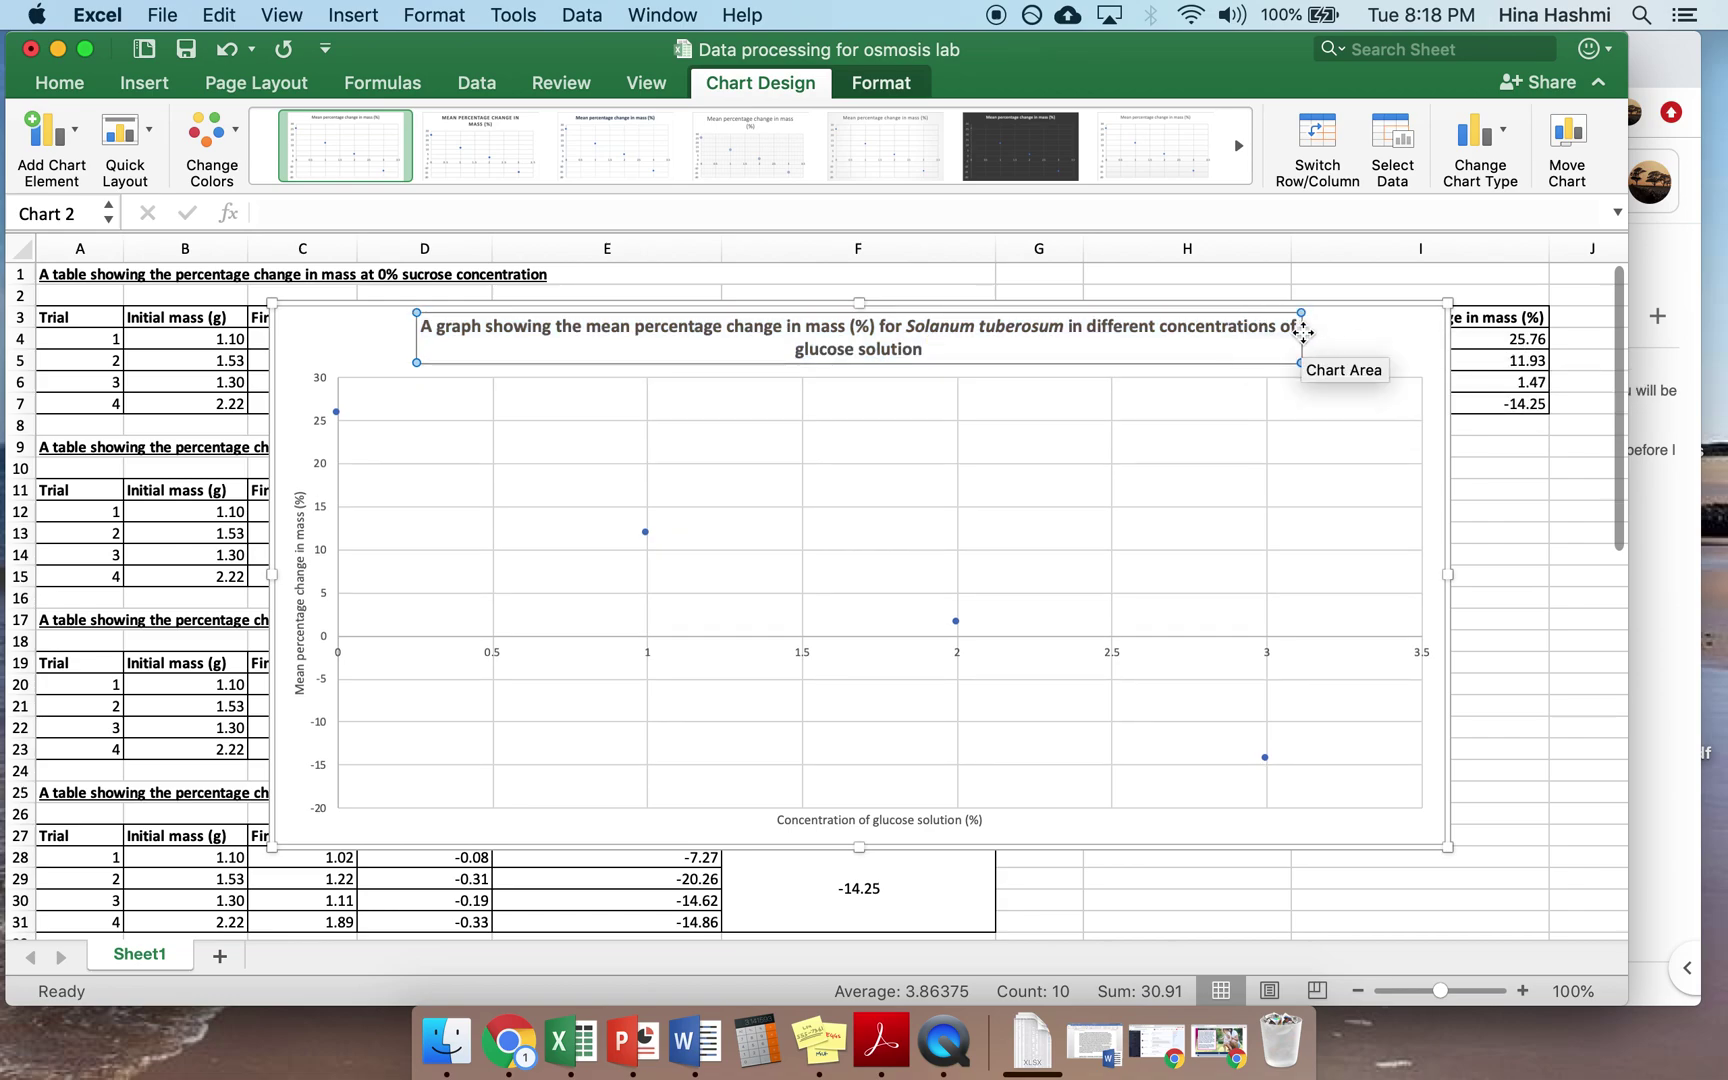
{"action": "mouse_move", "coordinate": [1302, 310]}
{"action": "left_mouse_down"}
{"action": "mouse_move", "coordinate": [1390, 312]}
{"action": "mouse_move", "coordinate": [1302, 313]}
{"action": "left_mouse_up"}
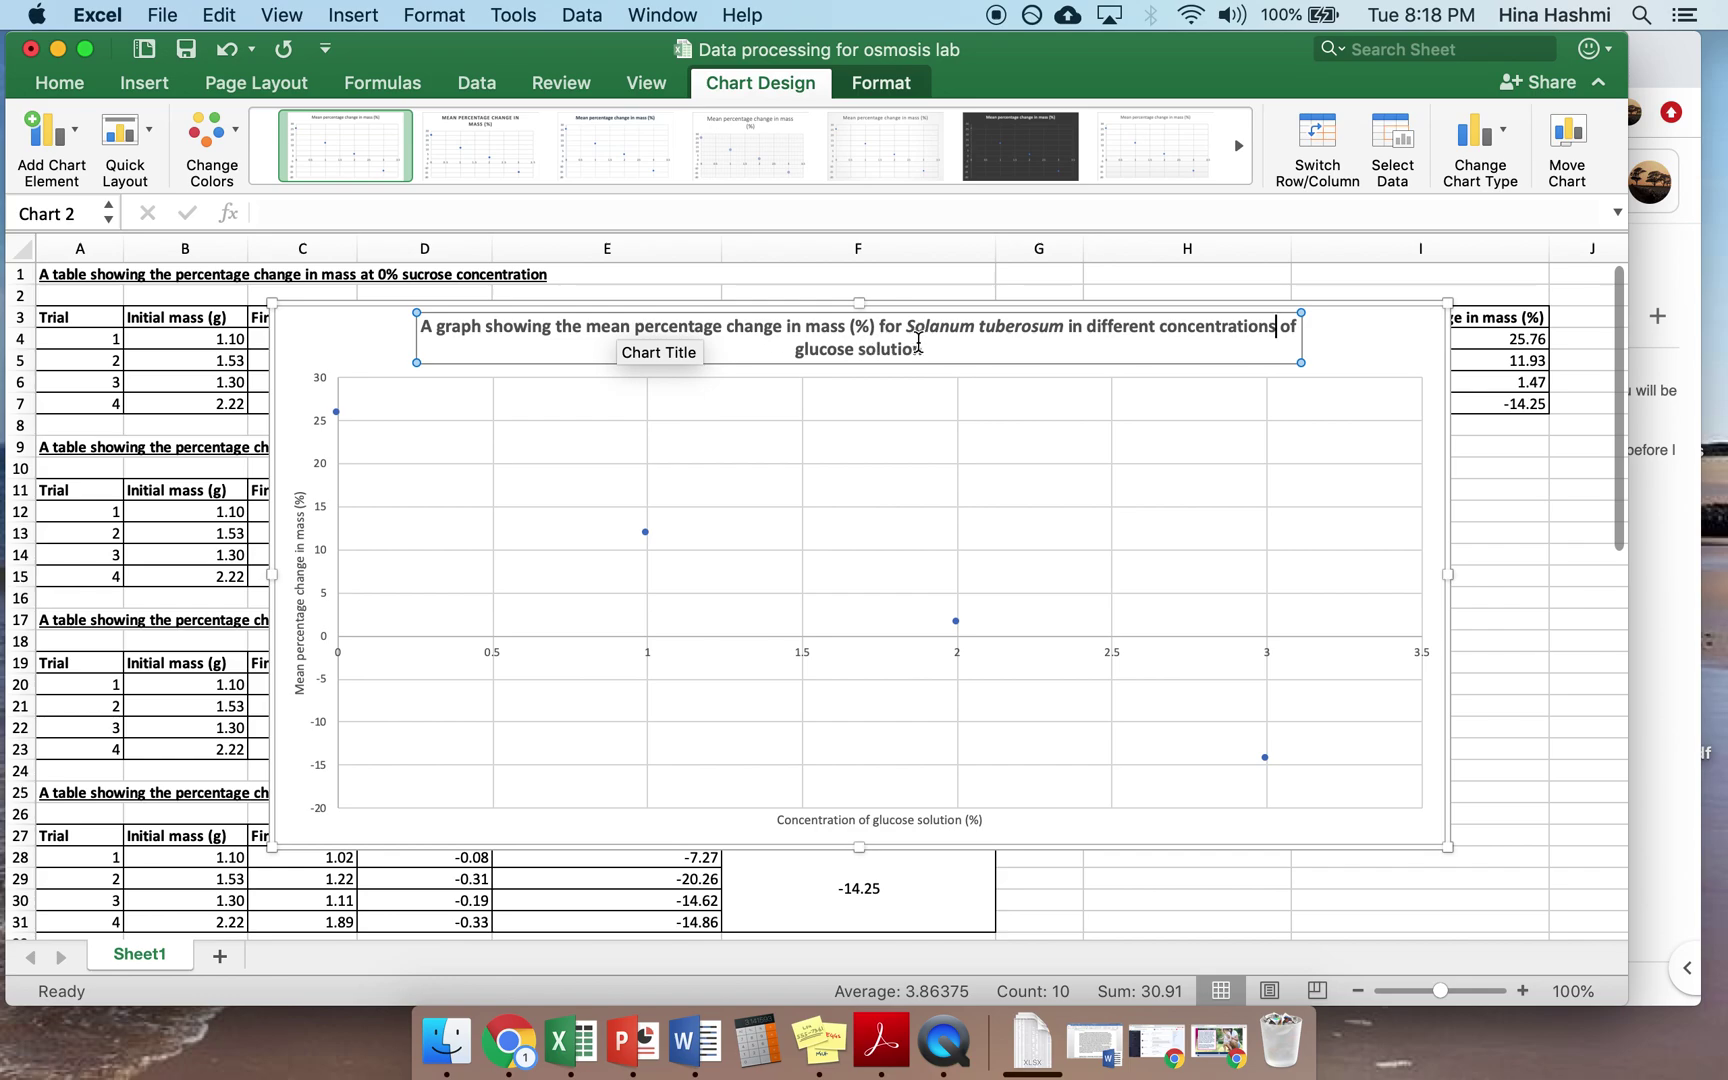
{"action": "key", "text": "super+a"}
{"action": "key", "text": "super+u"}
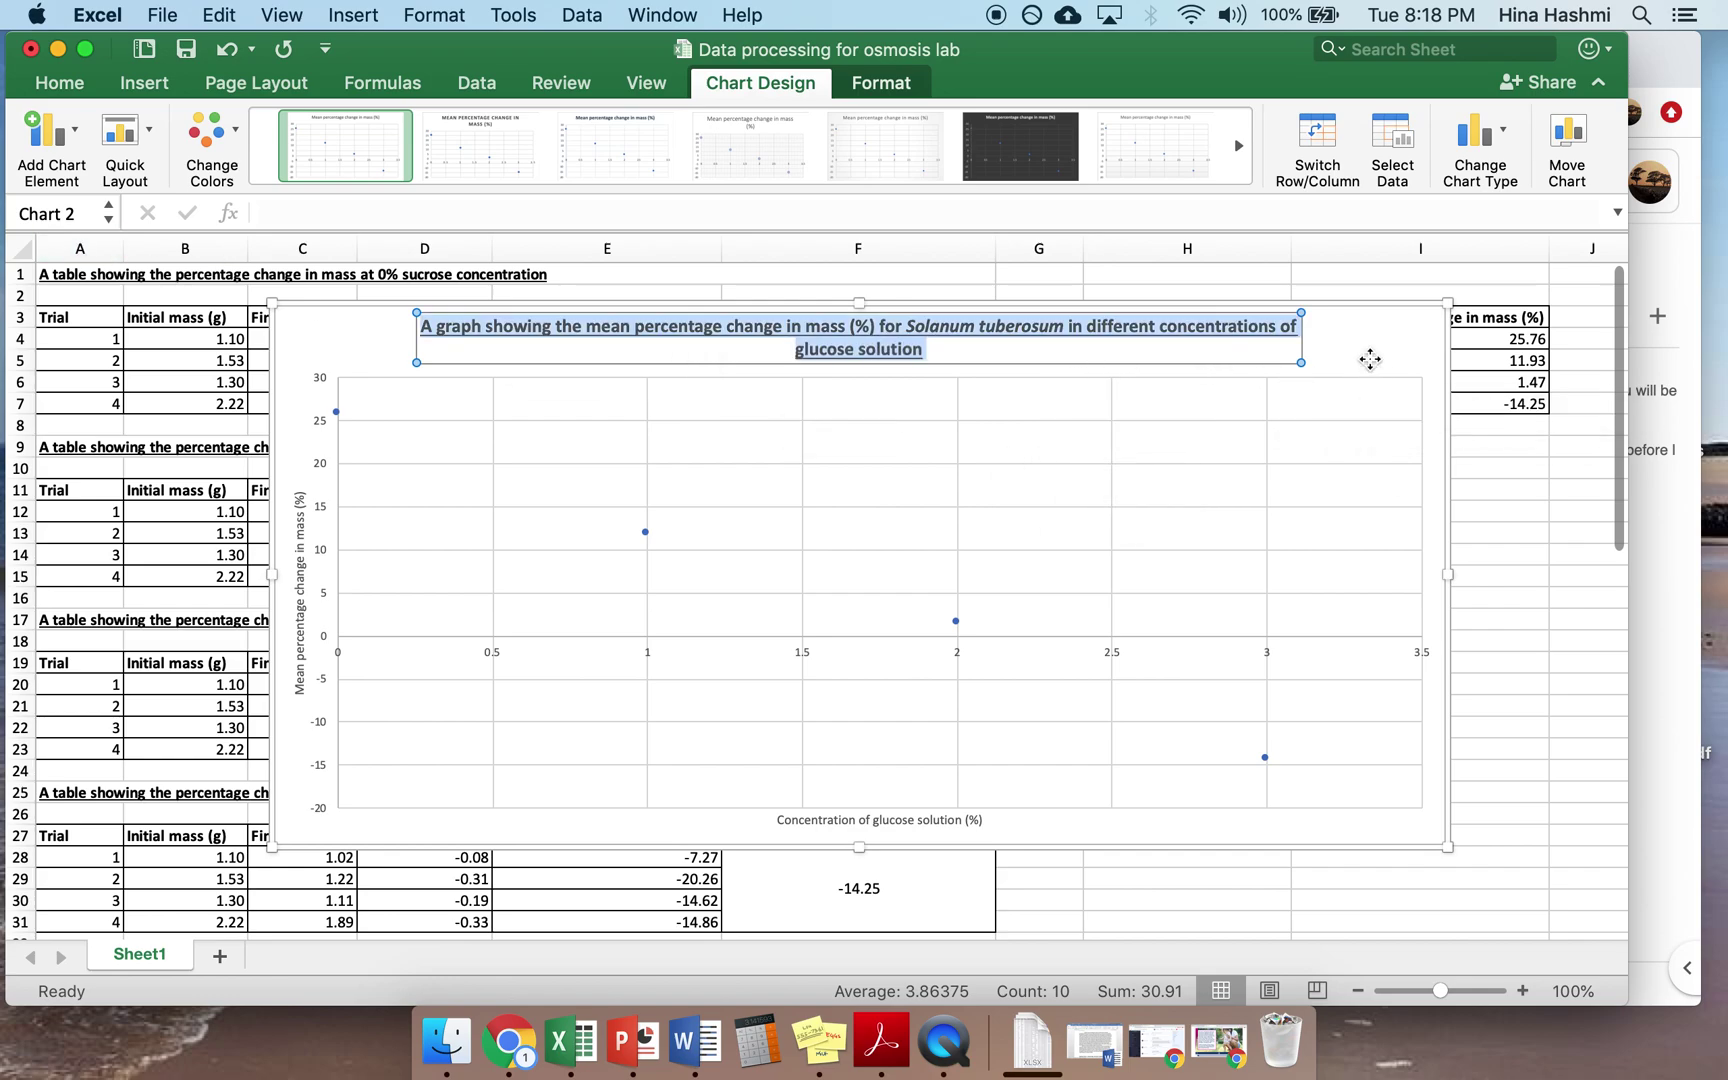
{"action": "left_click", "coordinate": [1370, 360]}
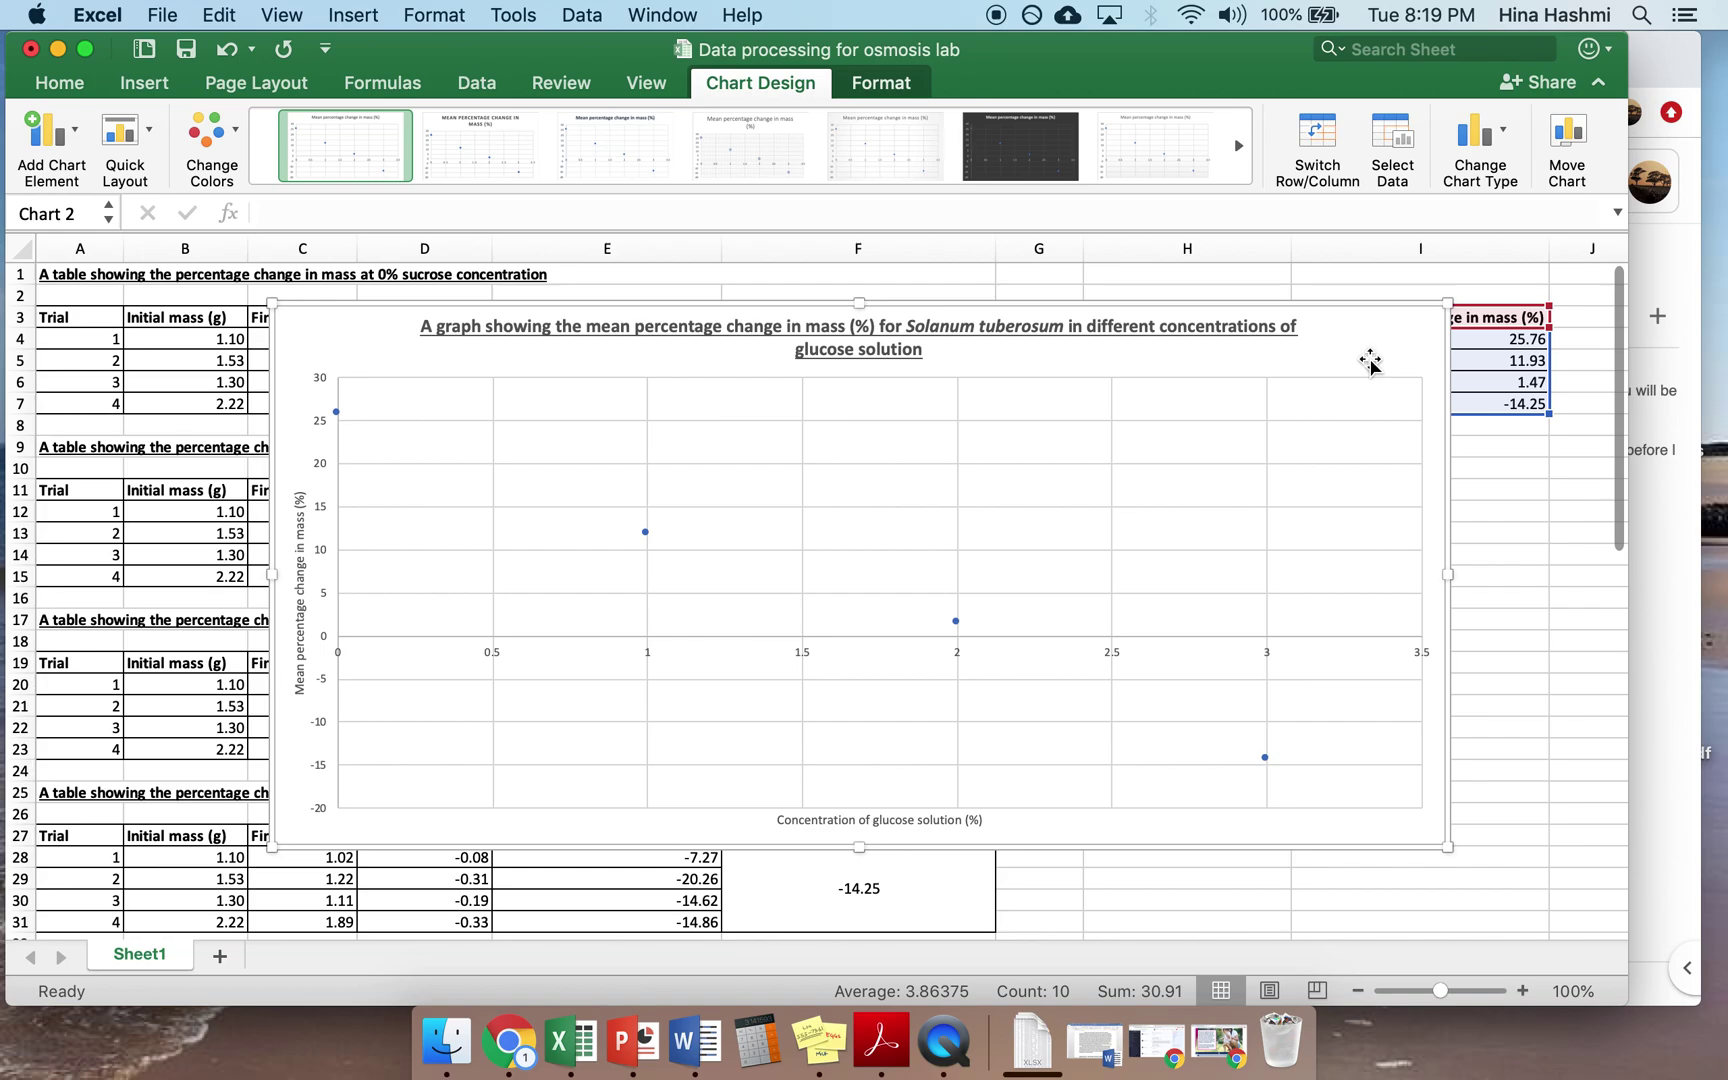
- Change the markers of the whole mean percentage change data series to the built-in plus-sign type
{"action": "left_click", "coordinate": [343, 417]}
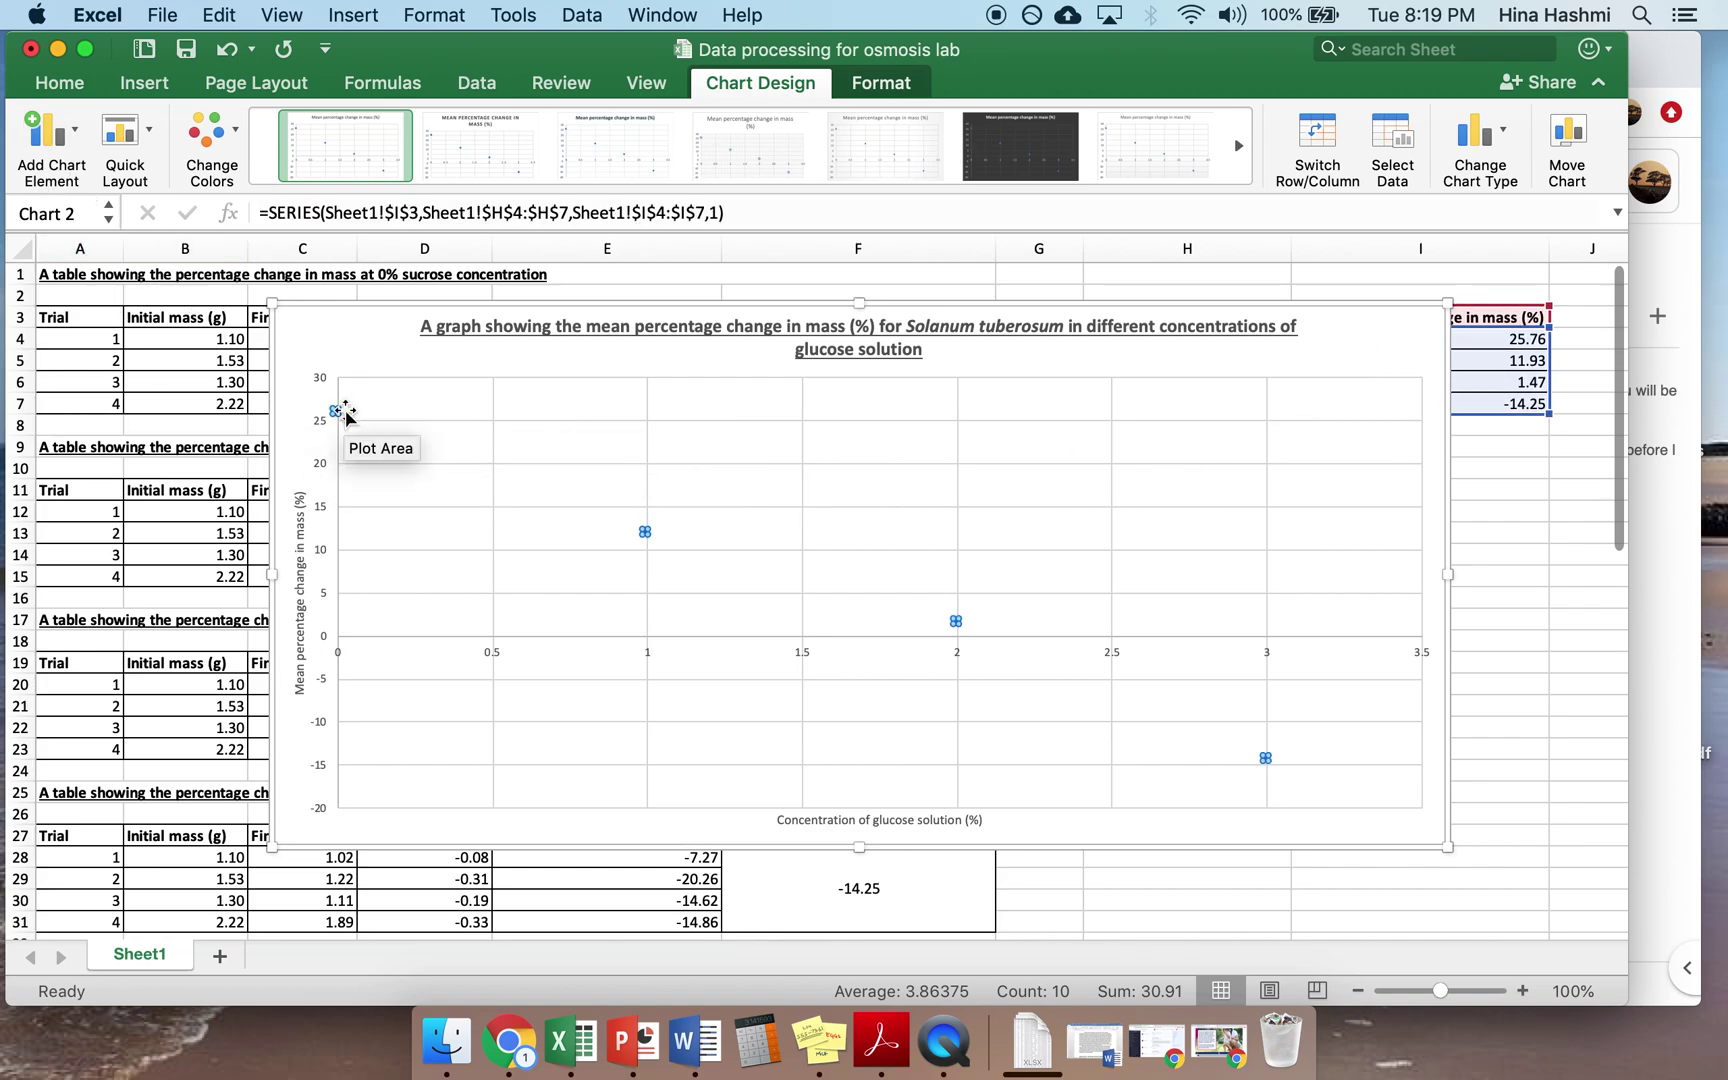
{"action": "double_click", "coordinate": [646, 535]}
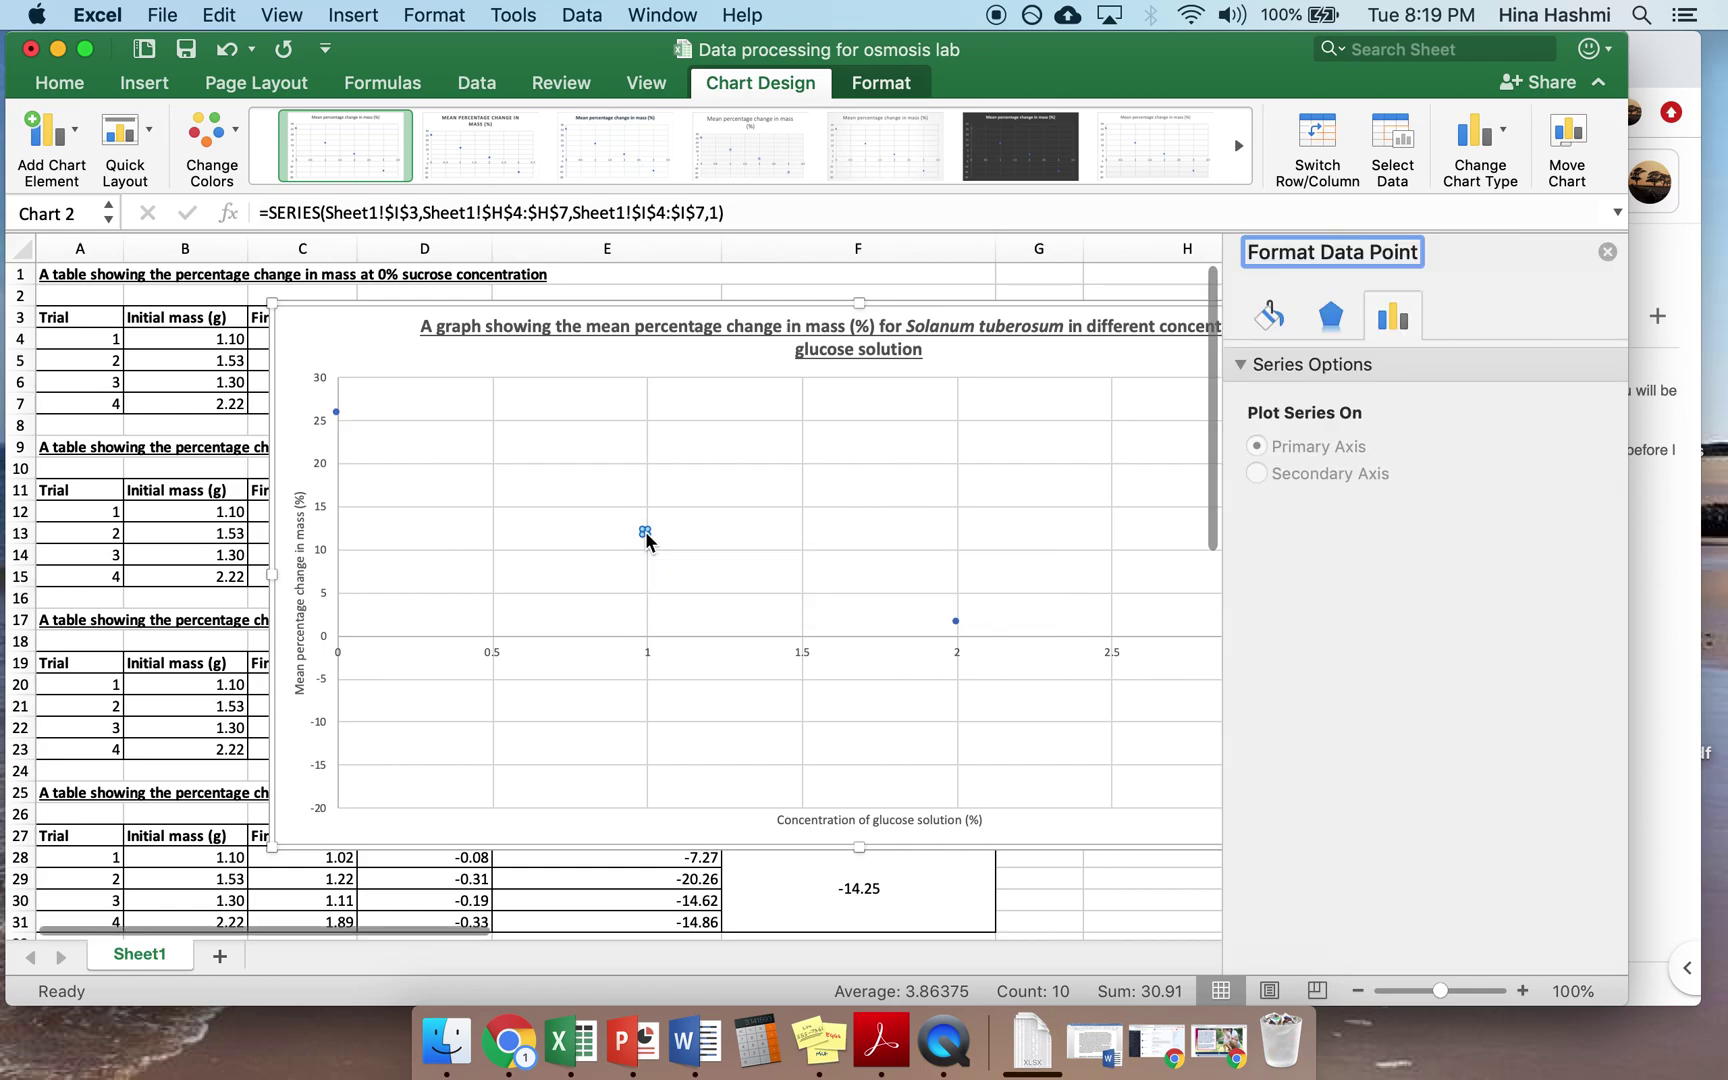
{"action": "left_click", "coordinate": [337, 413]}
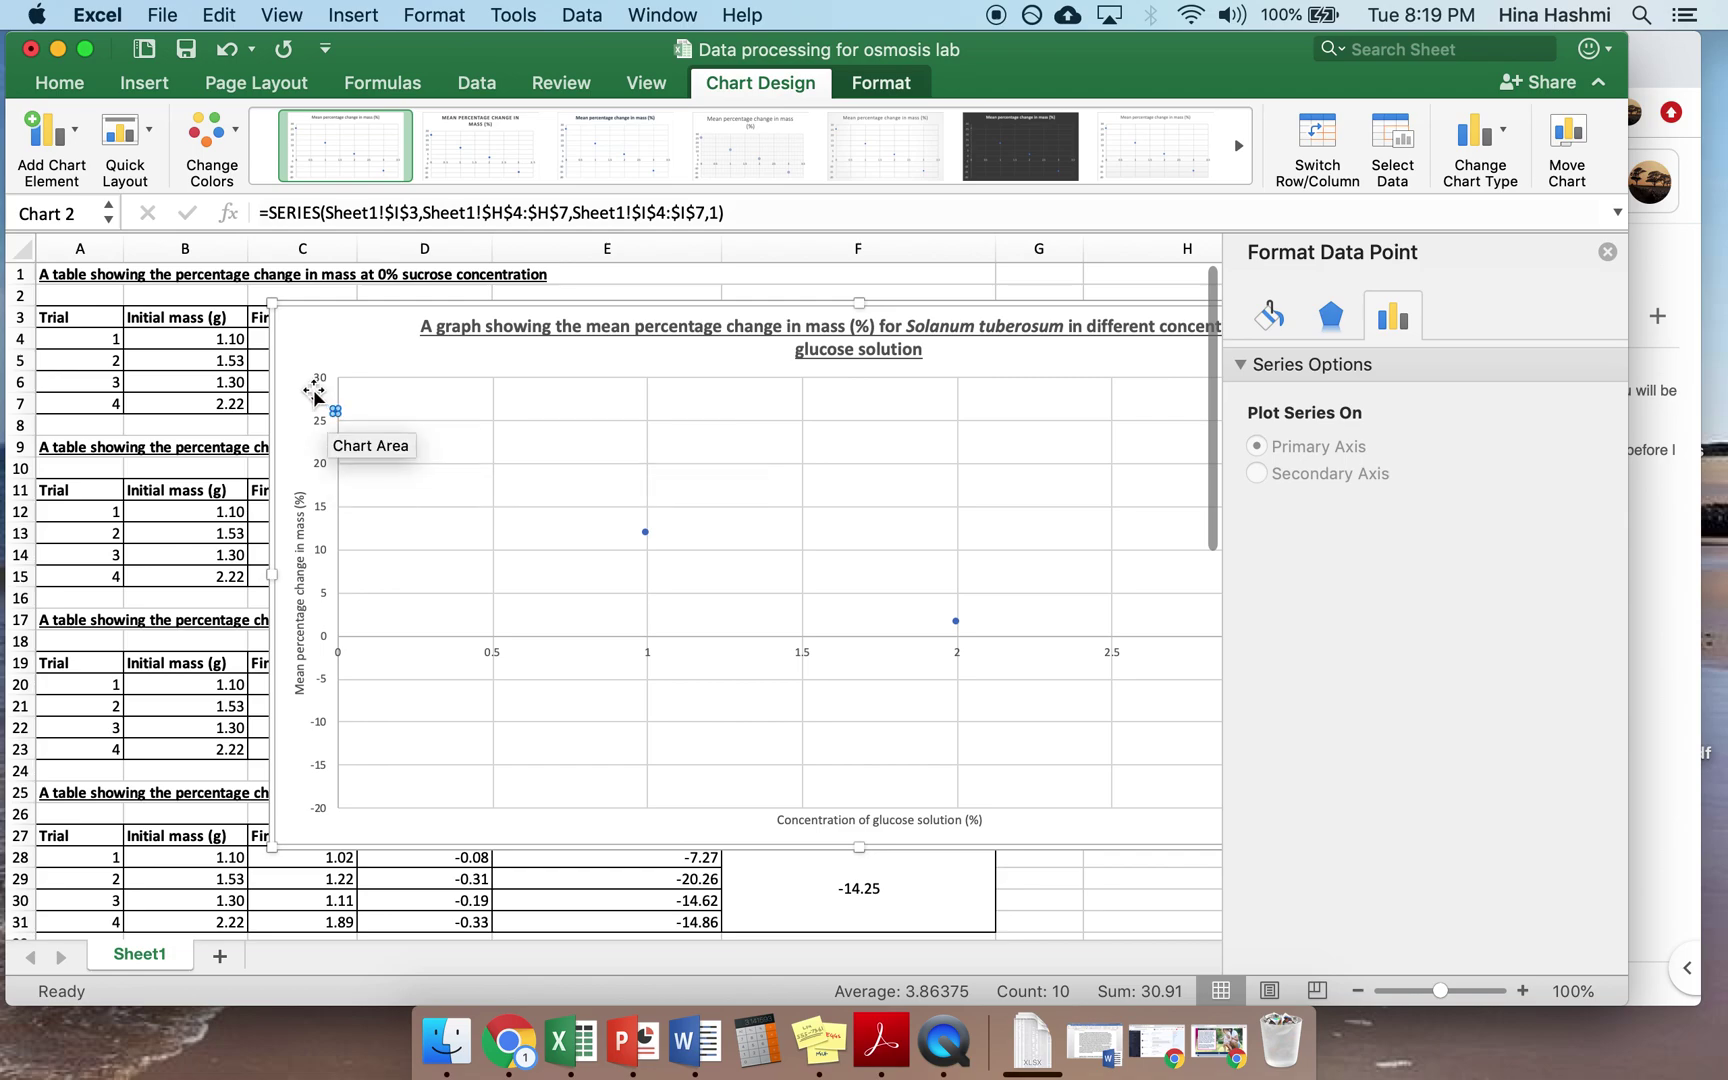
{"action": "left_click", "coordinate": [333, 410]}
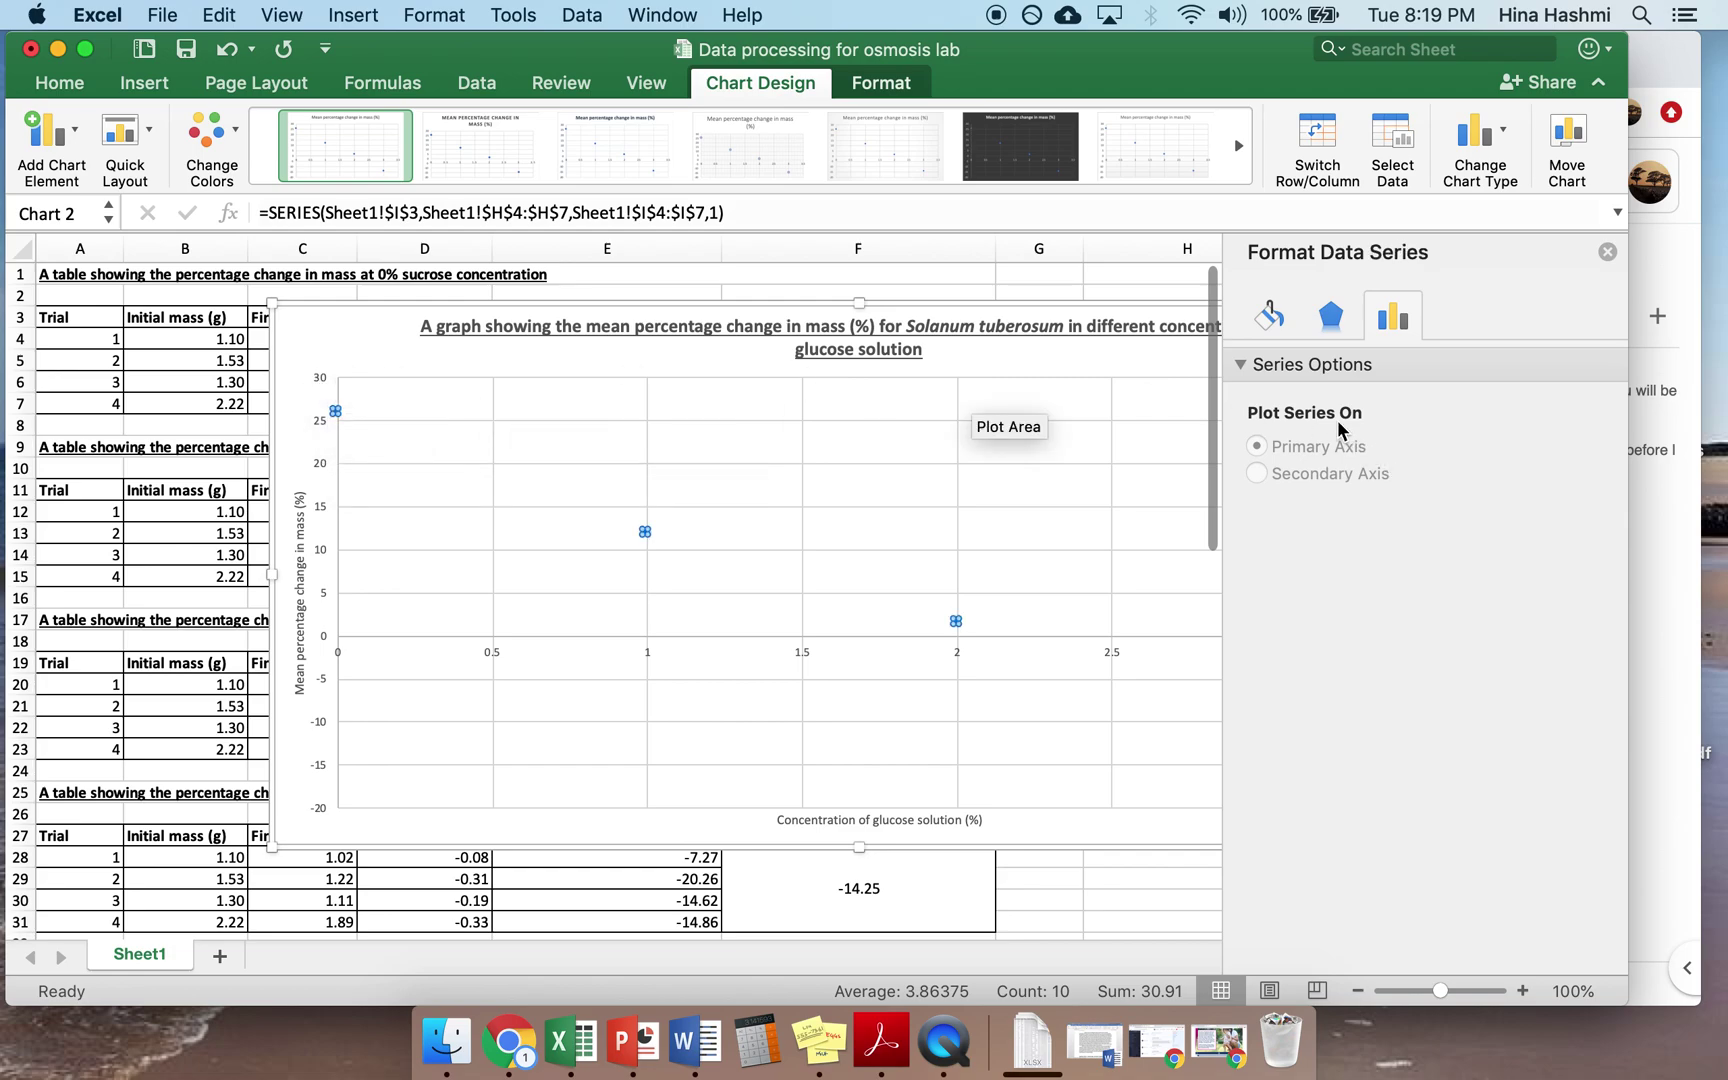
{"action": "left_click", "coordinate": [1271, 318]}
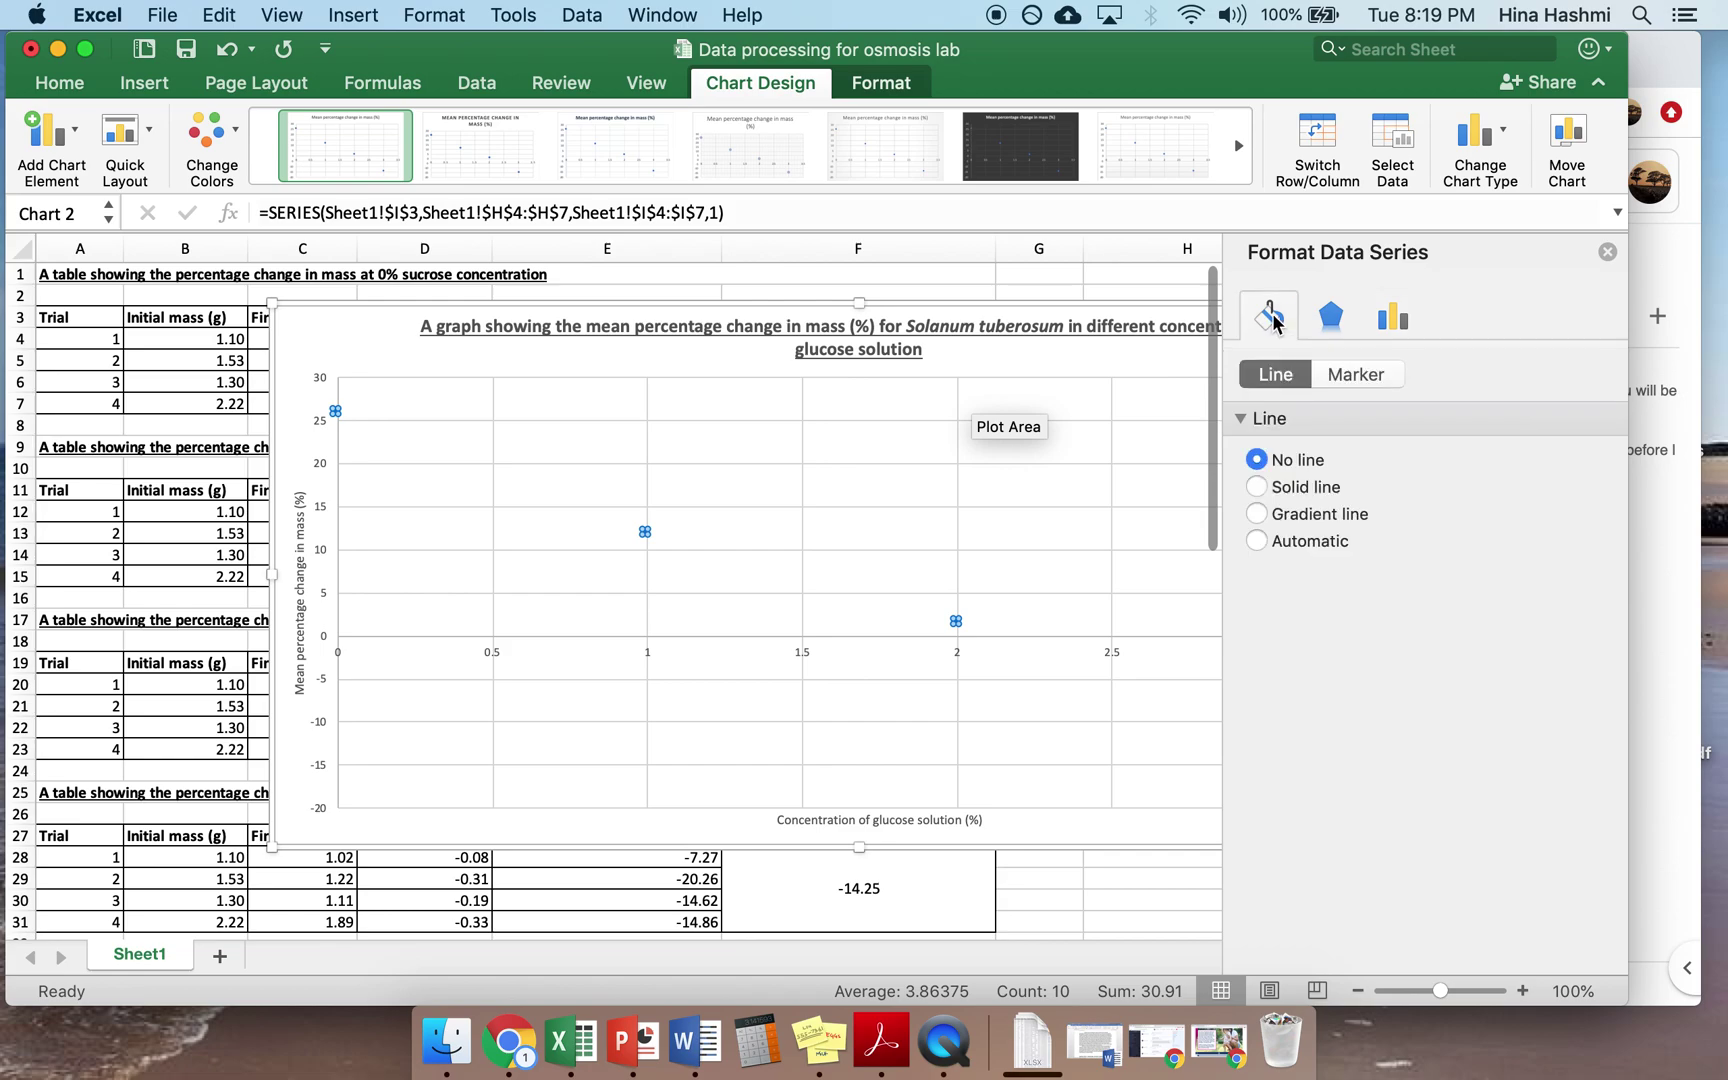
{"action": "left_click", "coordinate": [1348, 377]}
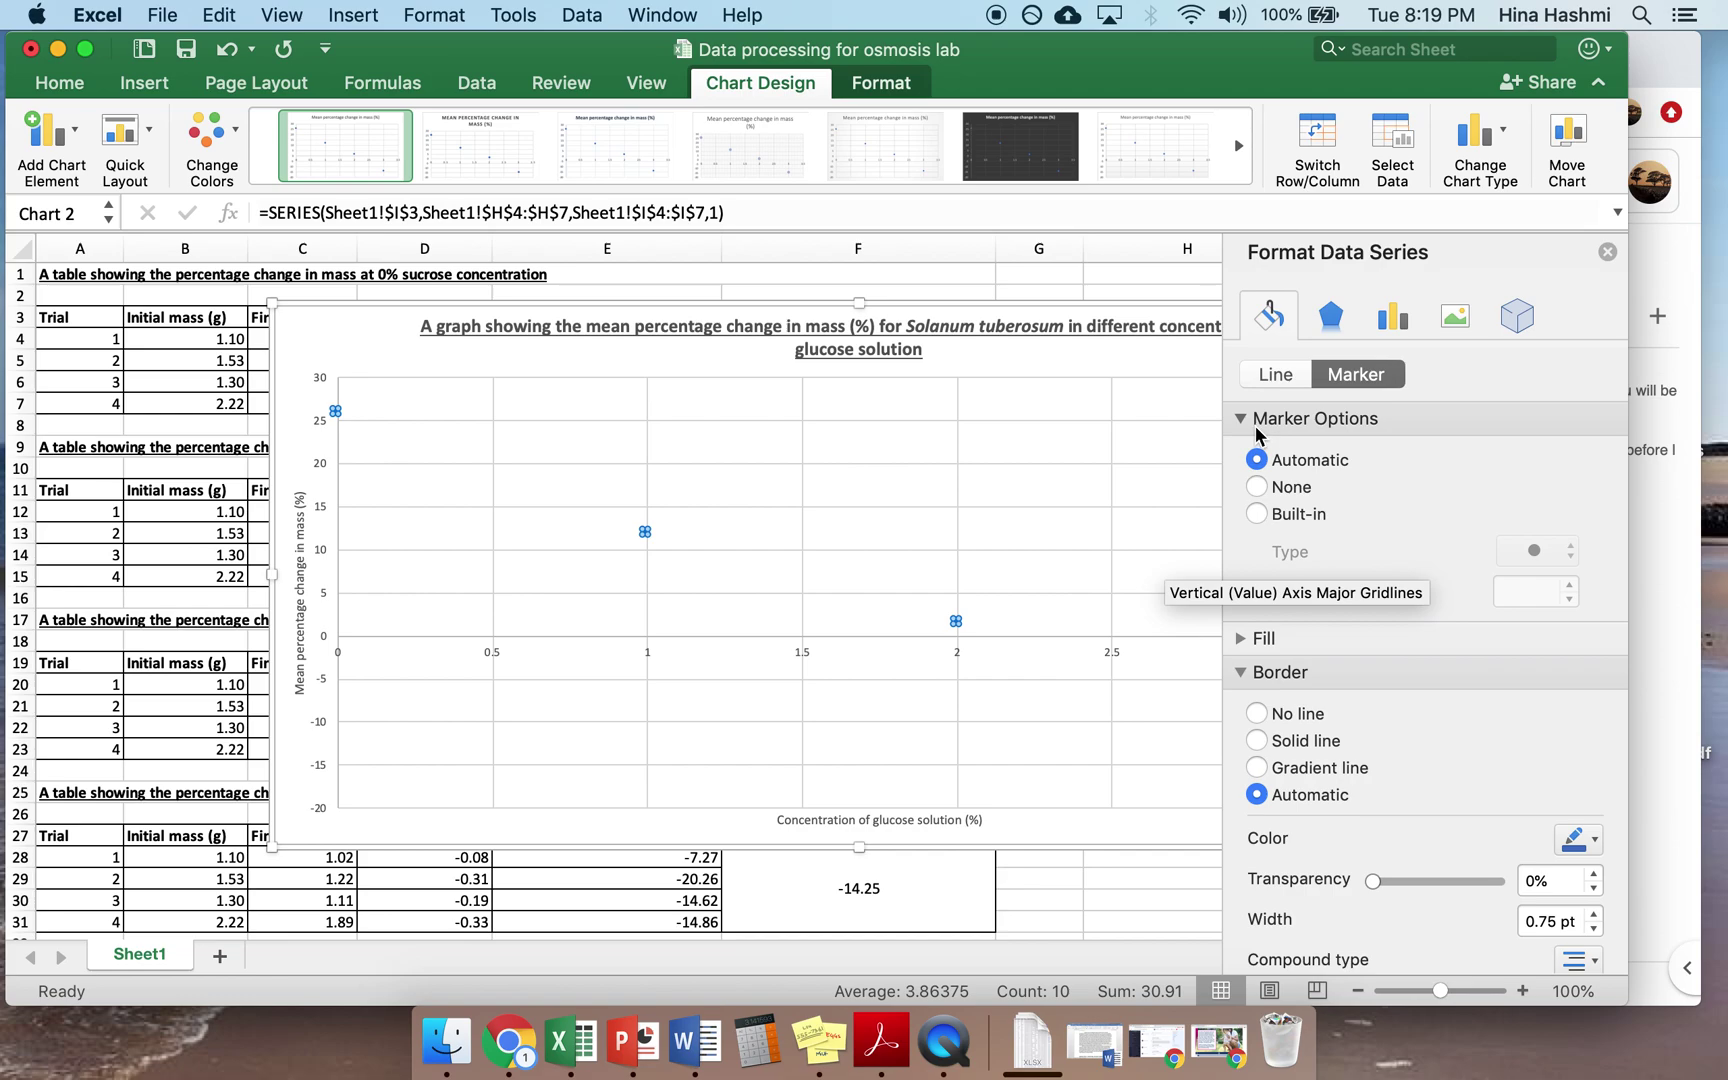
{"action": "left_click", "coordinate": [1258, 514]}
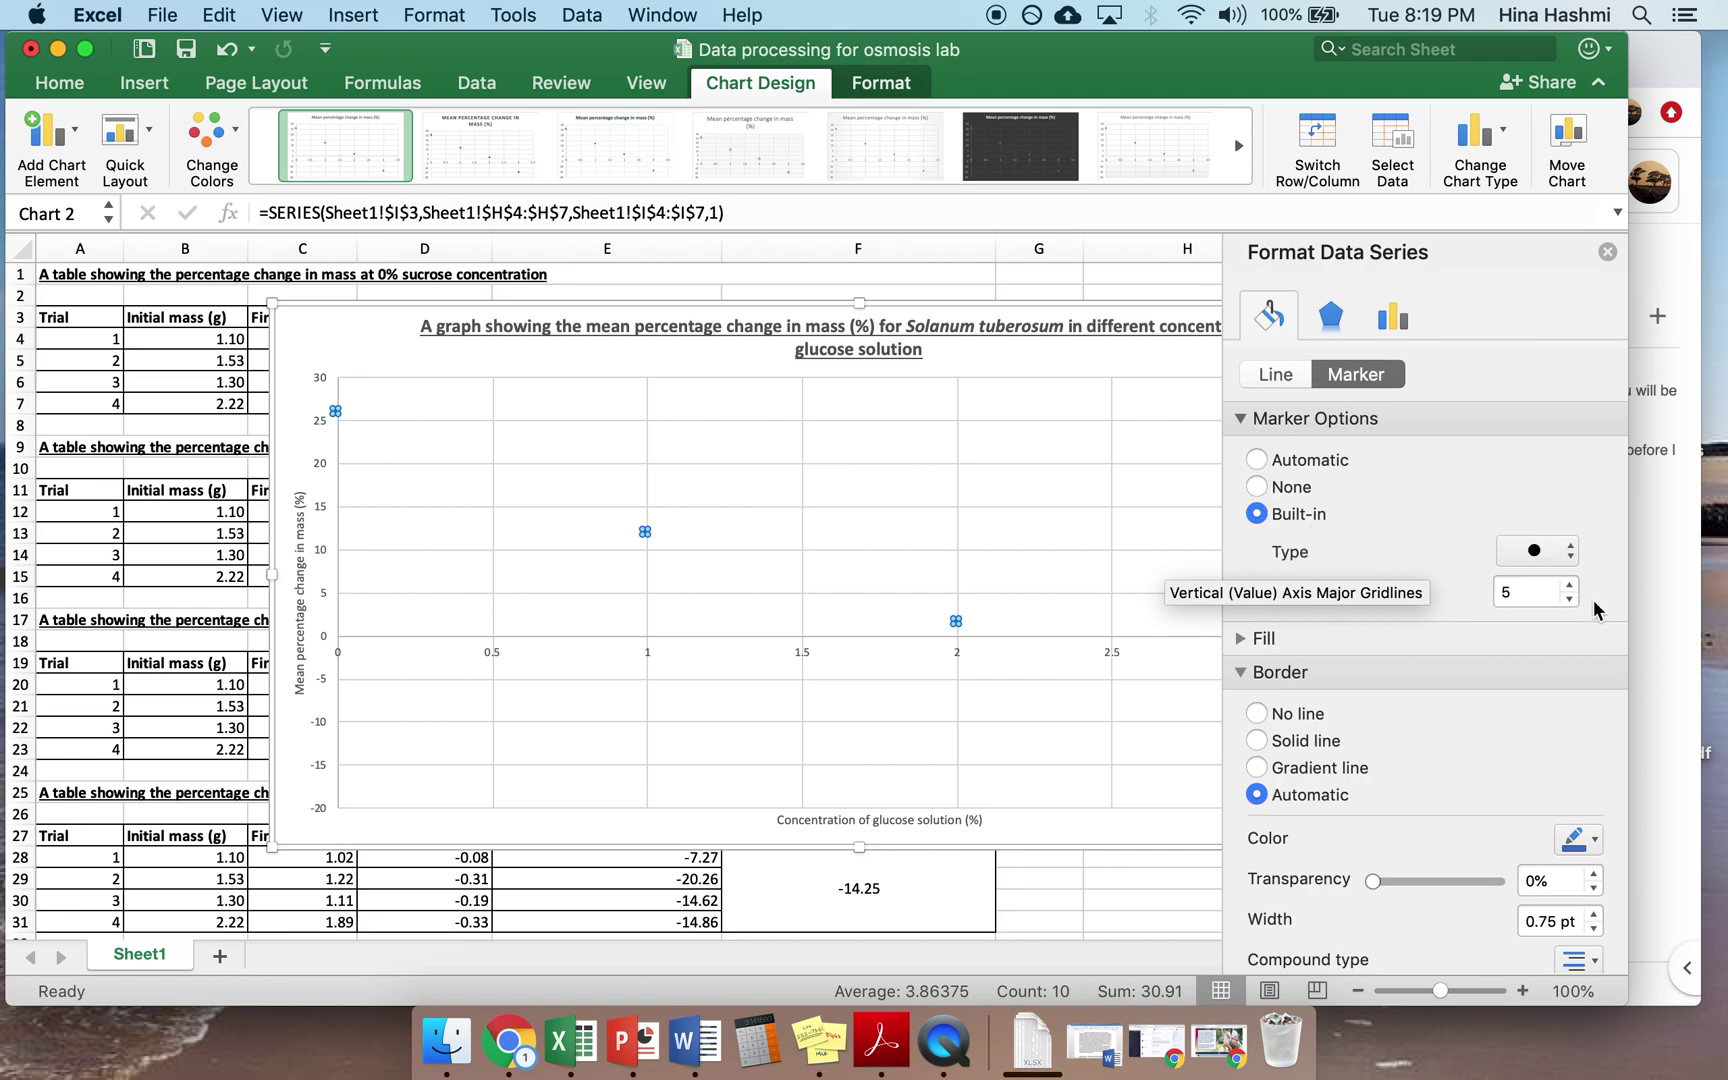
{"action": "left_click", "coordinate": [1556, 560]}
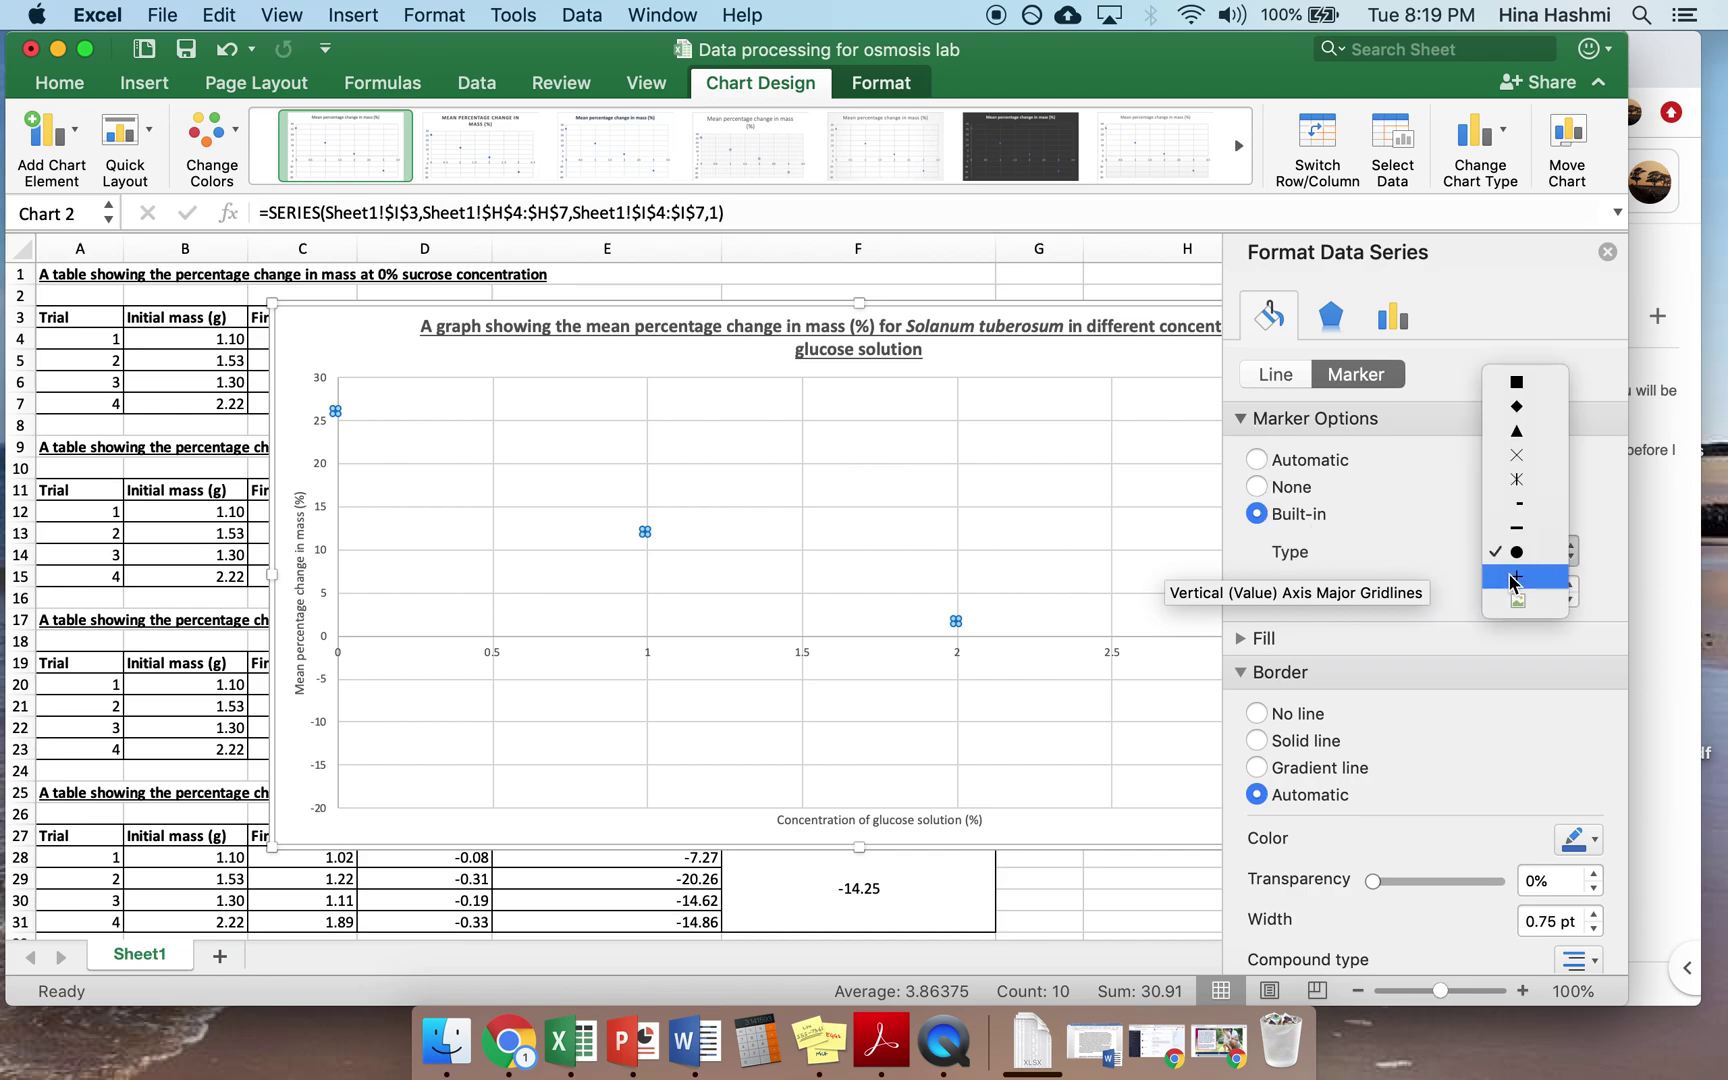
{"action": "left_click", "coordinate": [1516, 576]}
{"action": "scroll", "coordinate": [1515, 578], "scroll_direction": "down", "scroll_amount": 2}
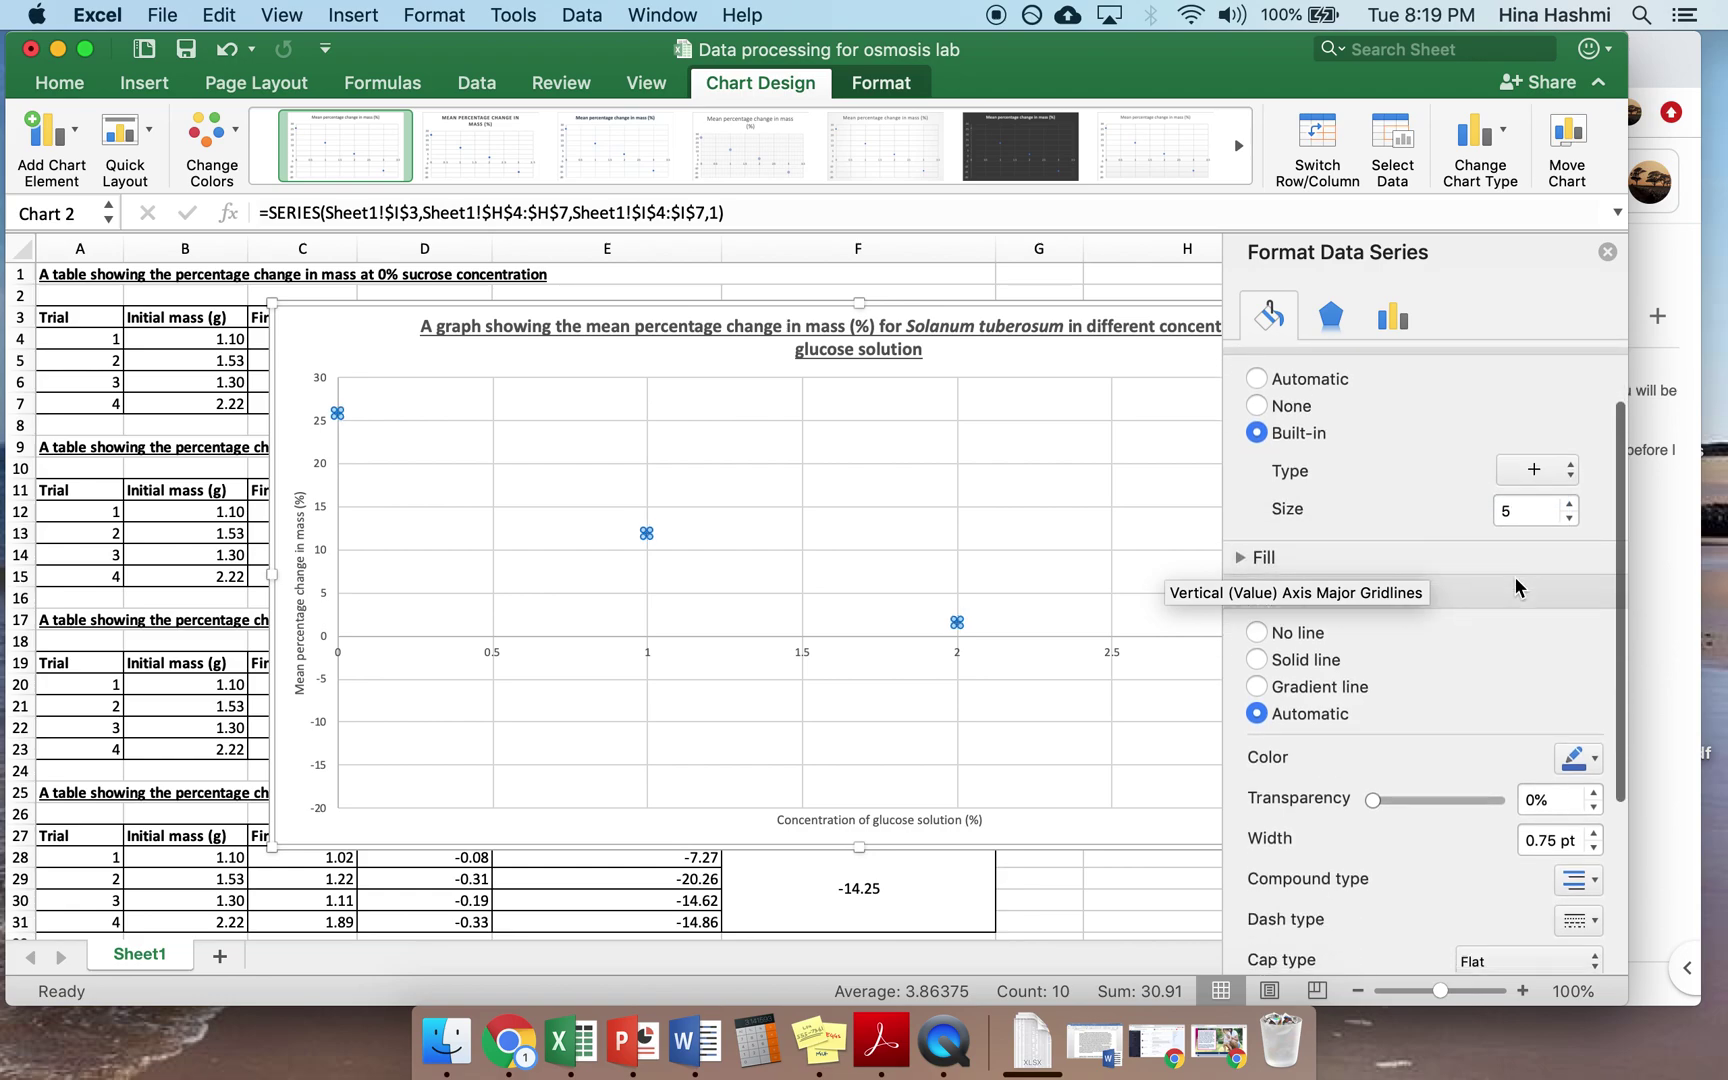
{"action": "left_click", "coordinate": [1556, 469]}
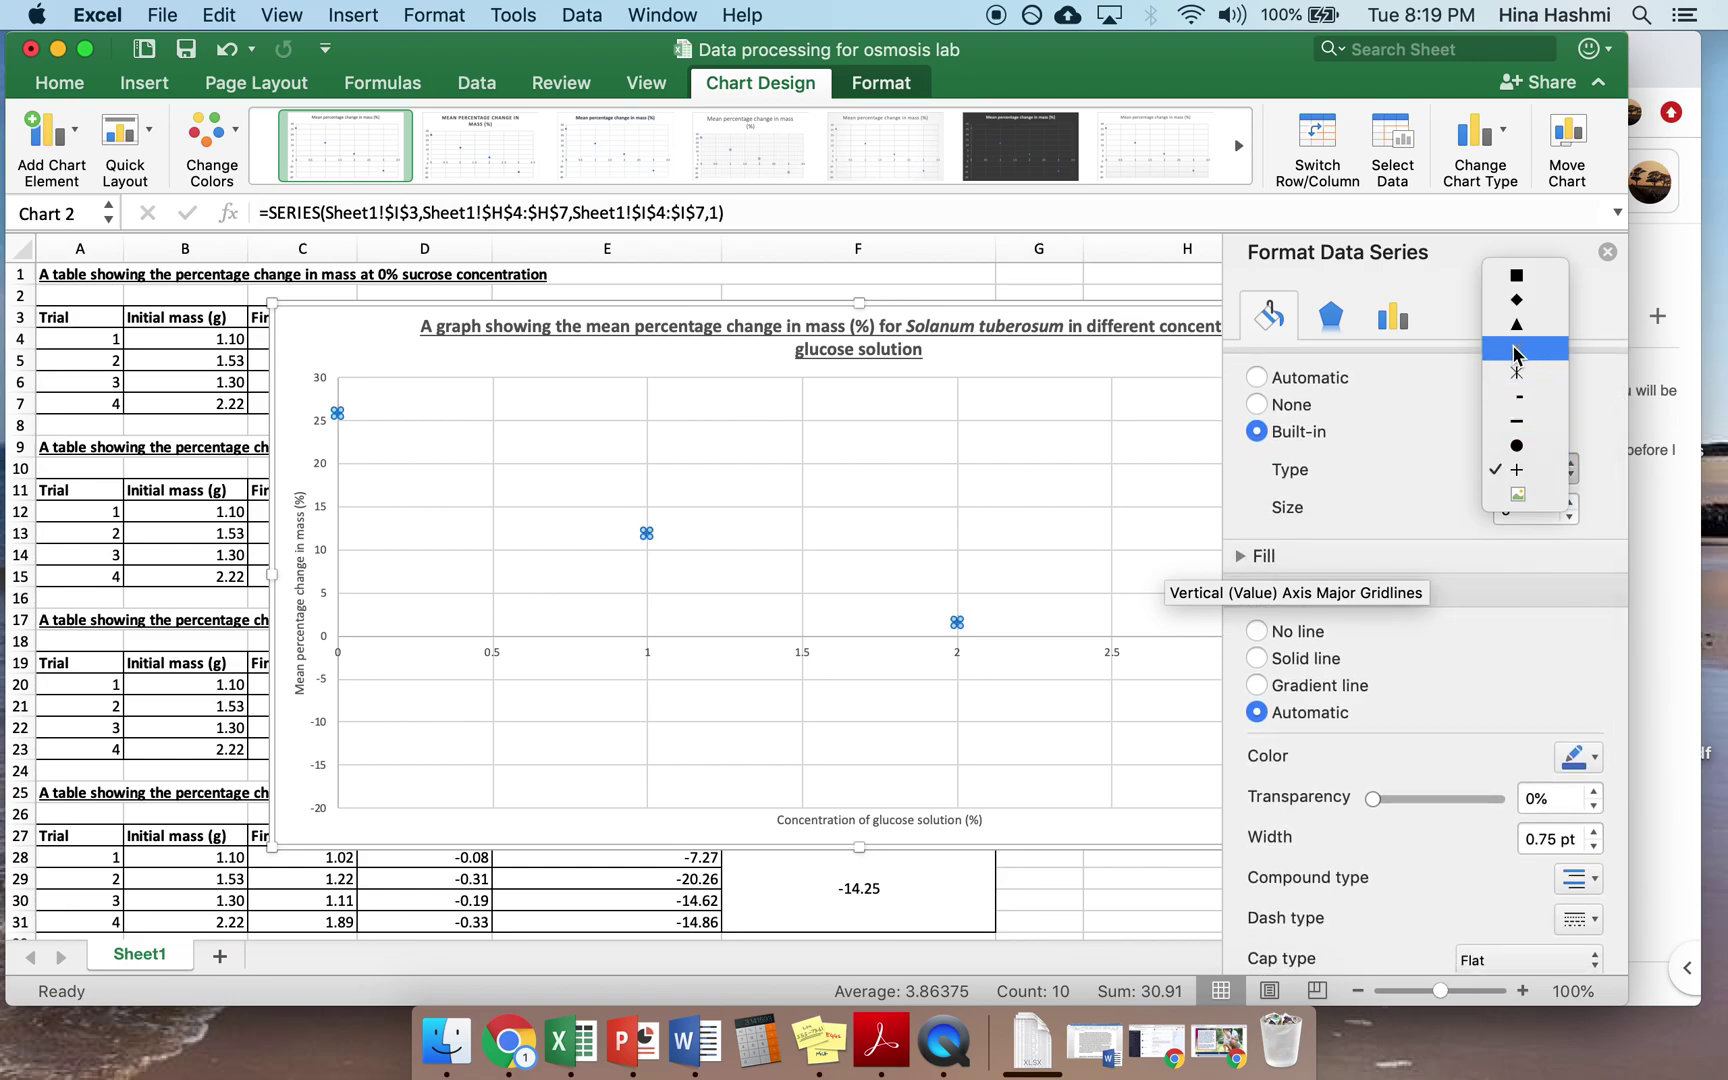
{"action": "left_click", "coordinate": [1538, 468]}
- Increase the size of the plus-sign markers so the data points stand out on the chart
{"action": "left_click", "coordinate": [1572, 502]}
{"action": "left_click", "coordinate": [1572, 502]}
{"action": "left_click", "coordinate": [1572, 502]}
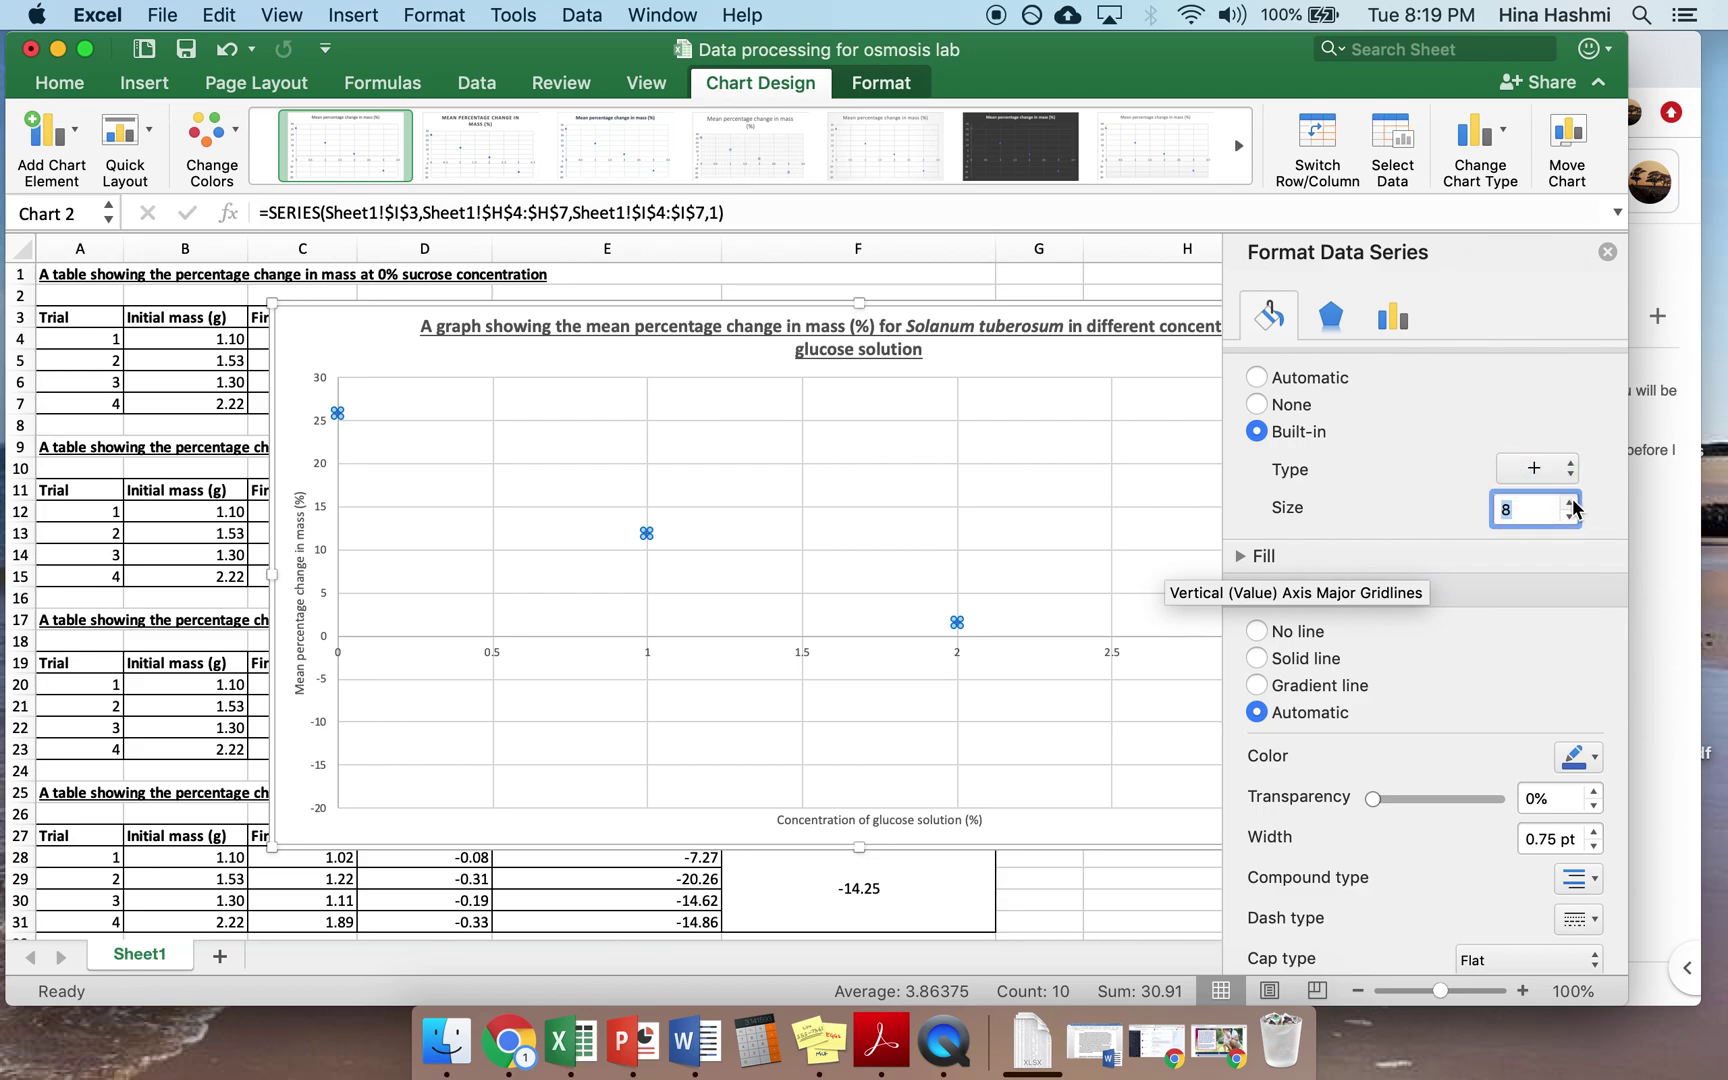
{"action": "left_click", "coordinate": [1572, 502]}
{"action": "left_click", "coordinate": [1572, 502]}
{"action": "left_click", "coordinate": [1572, 502]}
{"action": "left_click", "coordinate": [1572, 502]}
- Give the plus-sign markers a solid red border with a width of 1.5 pt and close the formatting options
{"action": "scroll", "coordinate": [1445, 710], "scroll_direction": "down", "scroll_amount": 4}
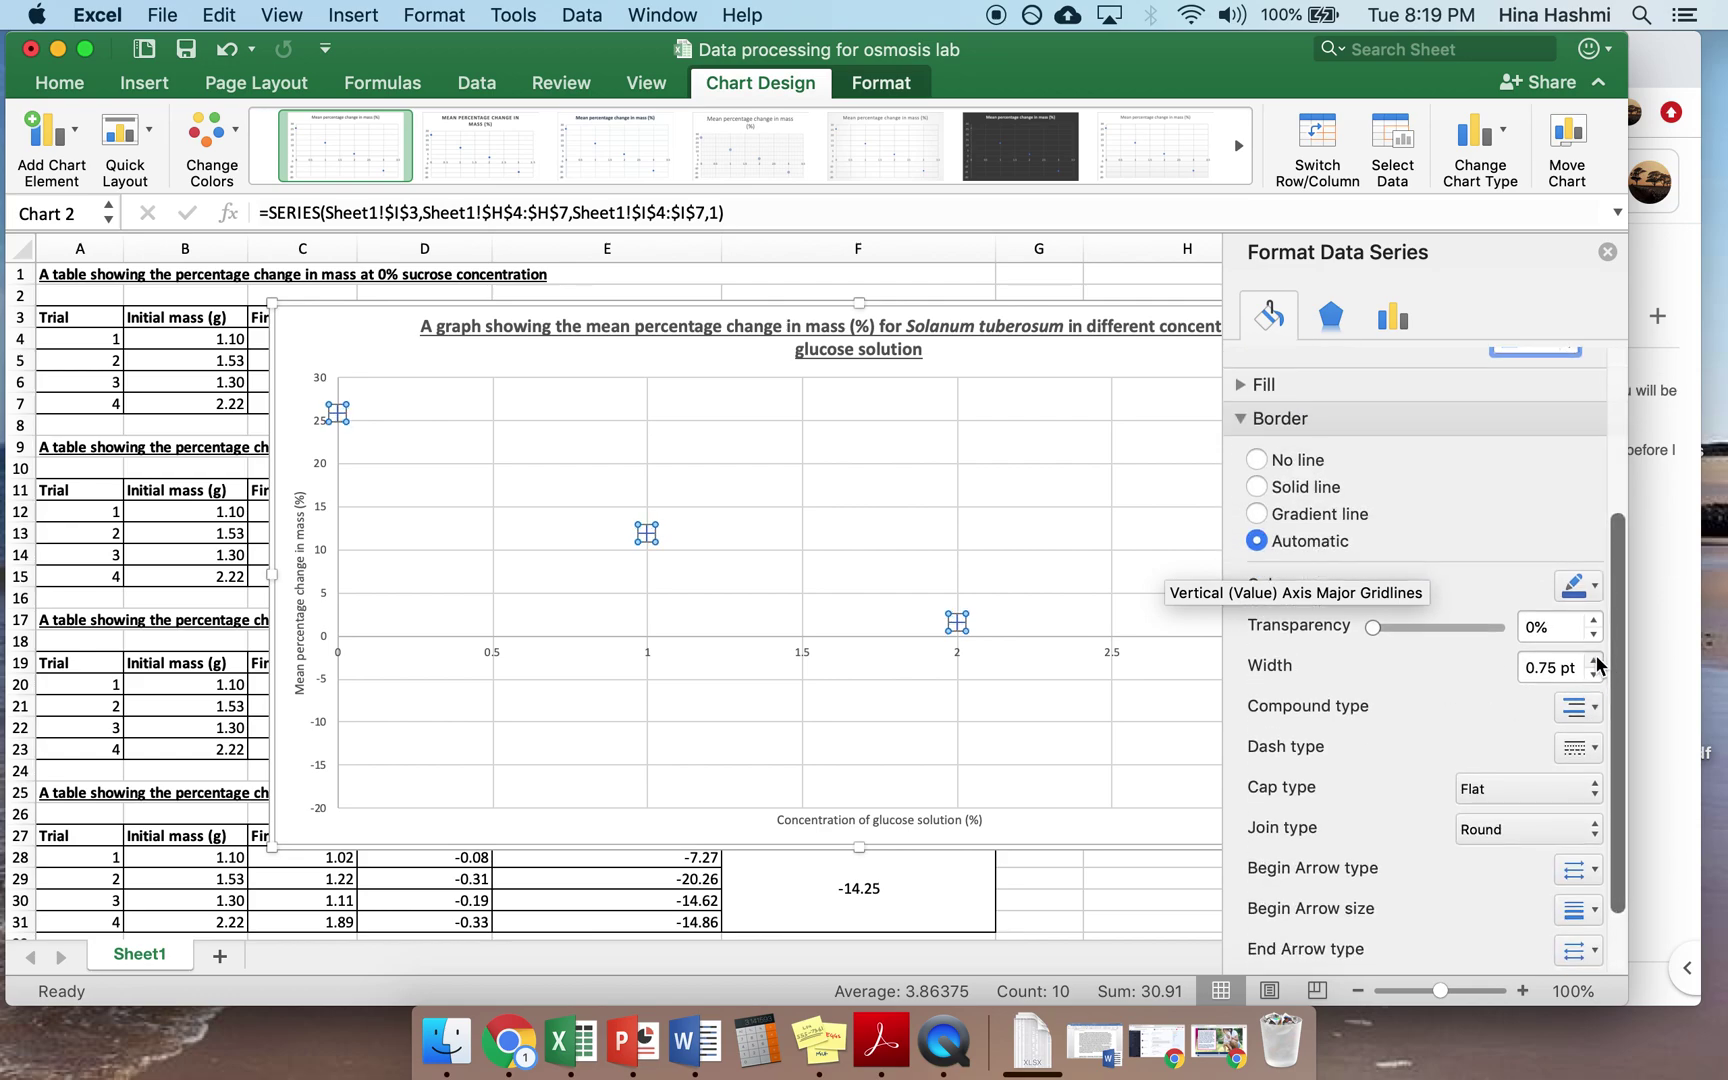
{"action": "left_click", "coordinate": [1579, 586]}
{"action": "left_click", "coordinate": [1508, 846]}
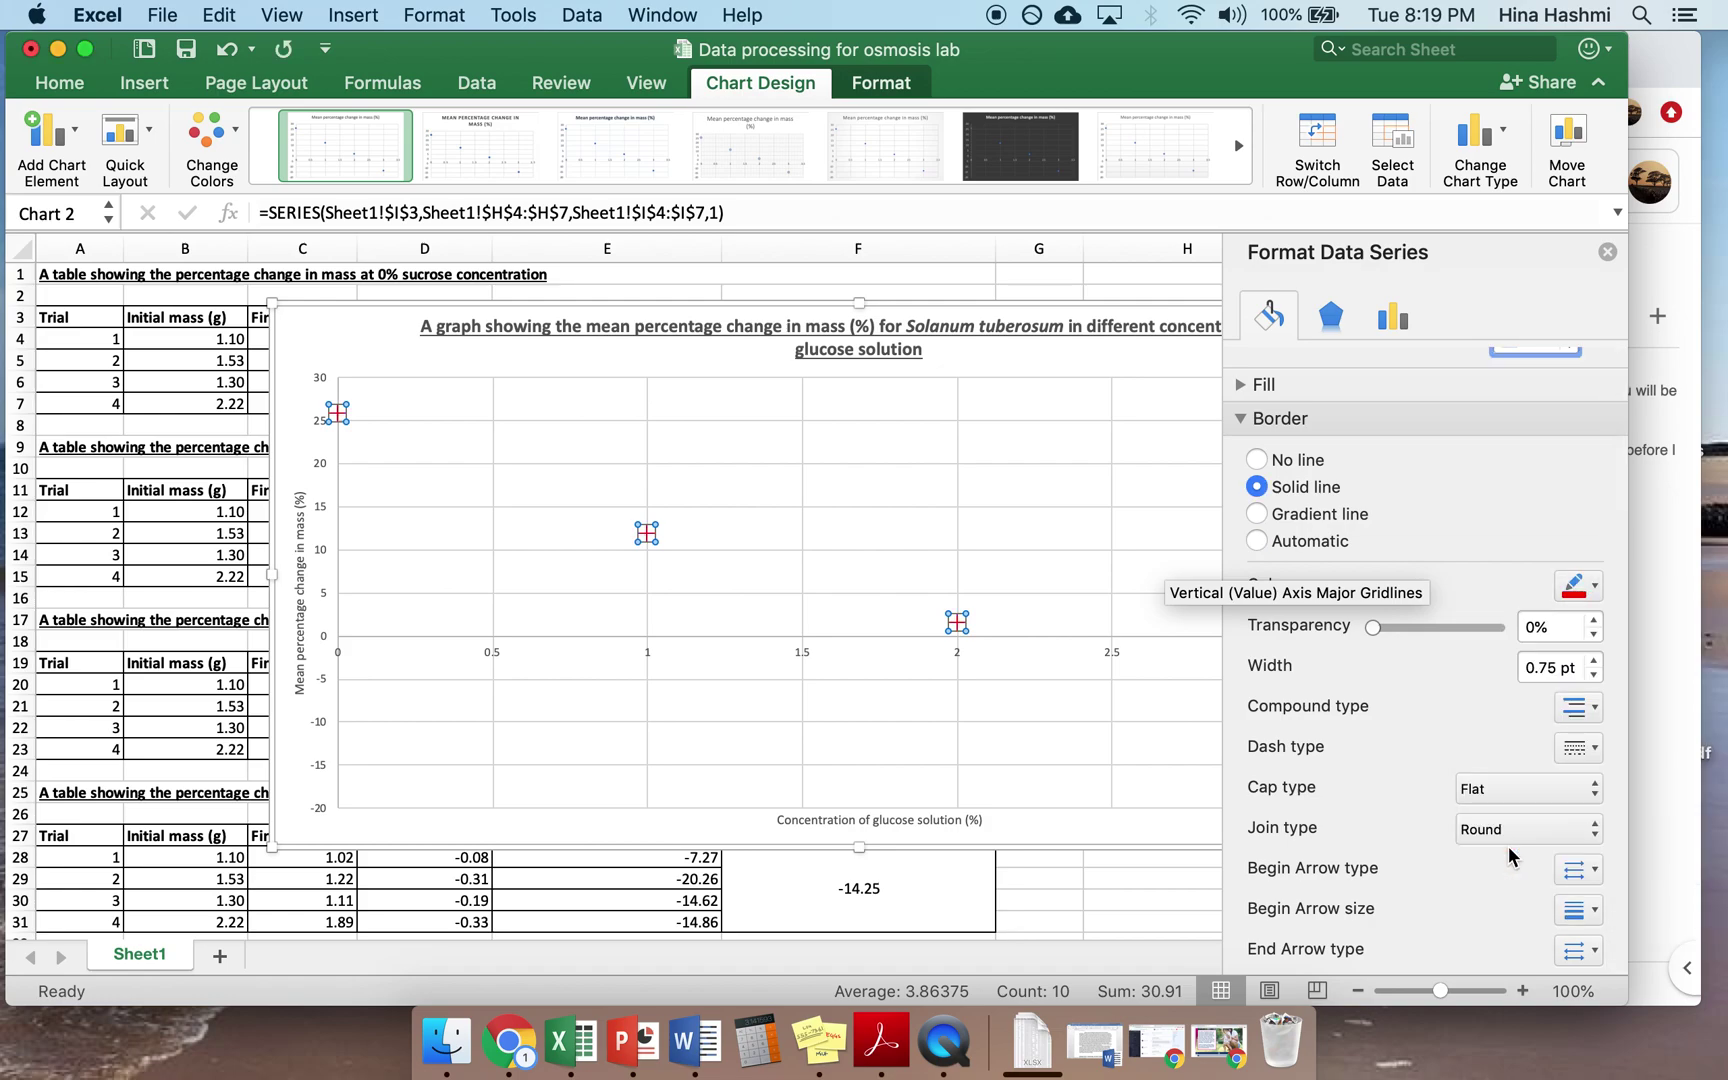
{"action": "left_click", "coordinate": [1593, 664]}
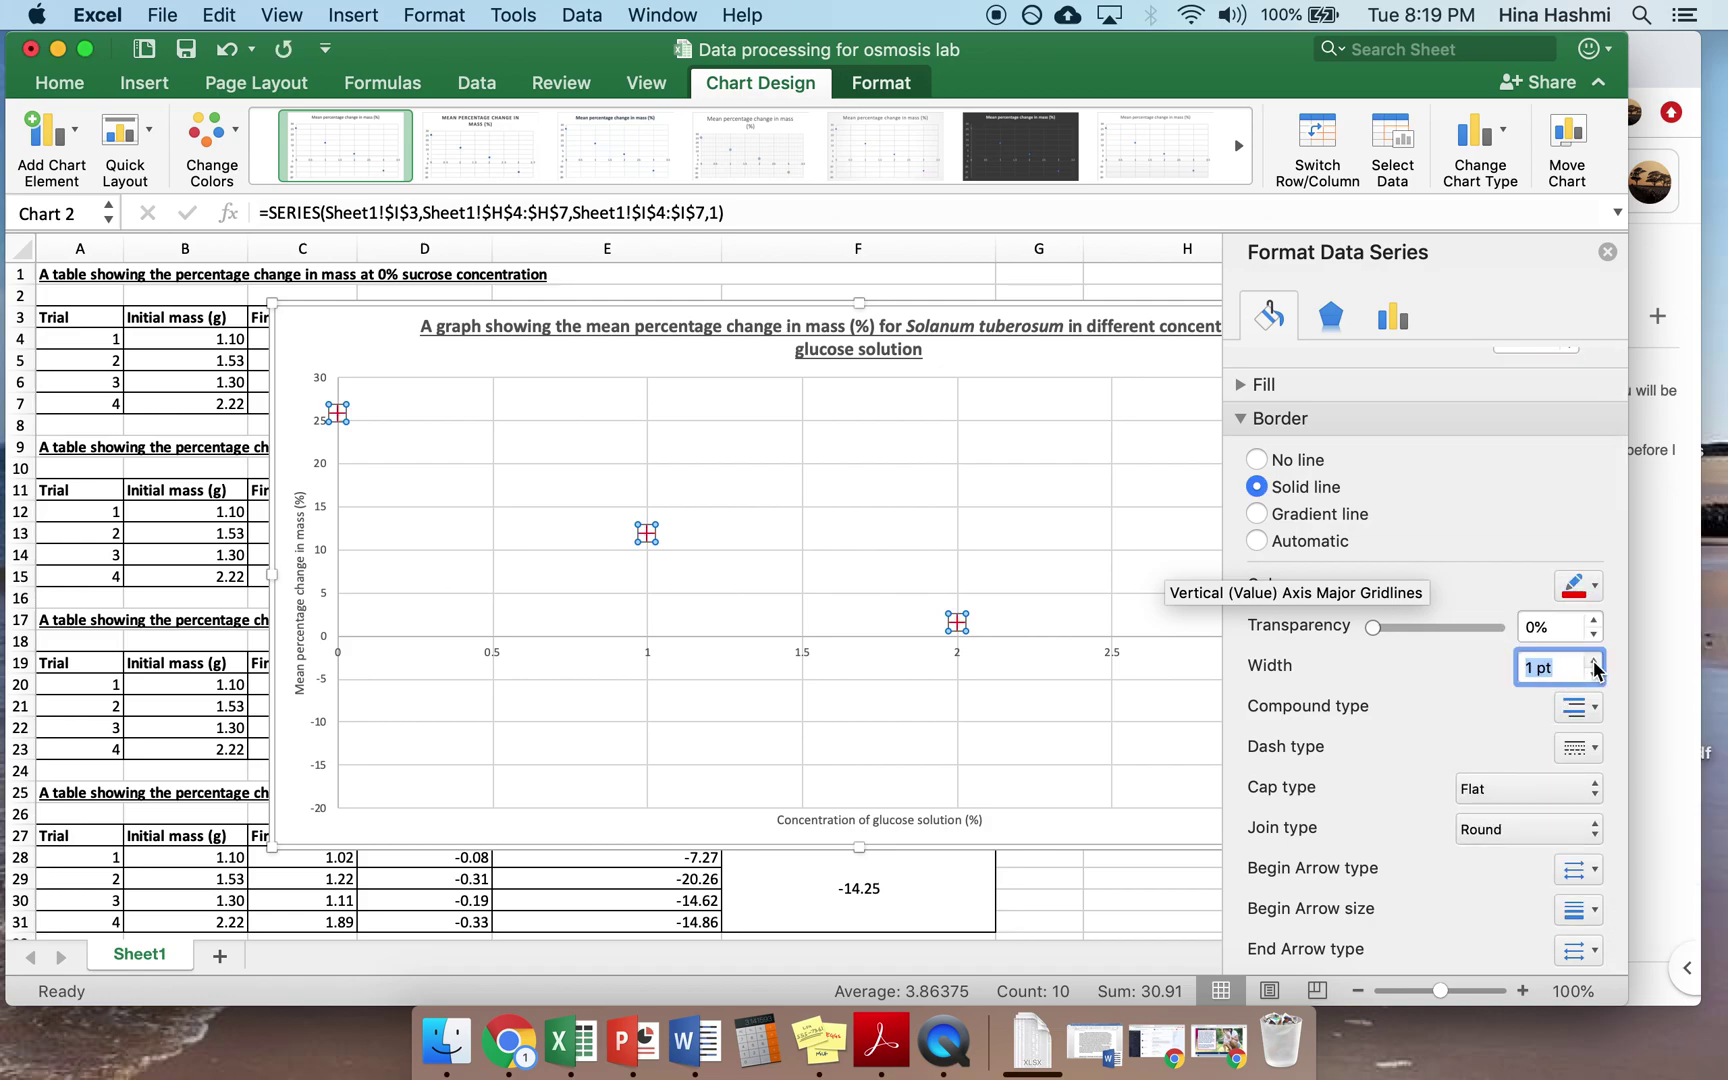
{"action": "left_click", "coordinate": [1593, 662]}
{"action": "left_click", "coordinate": [1593, 662]}
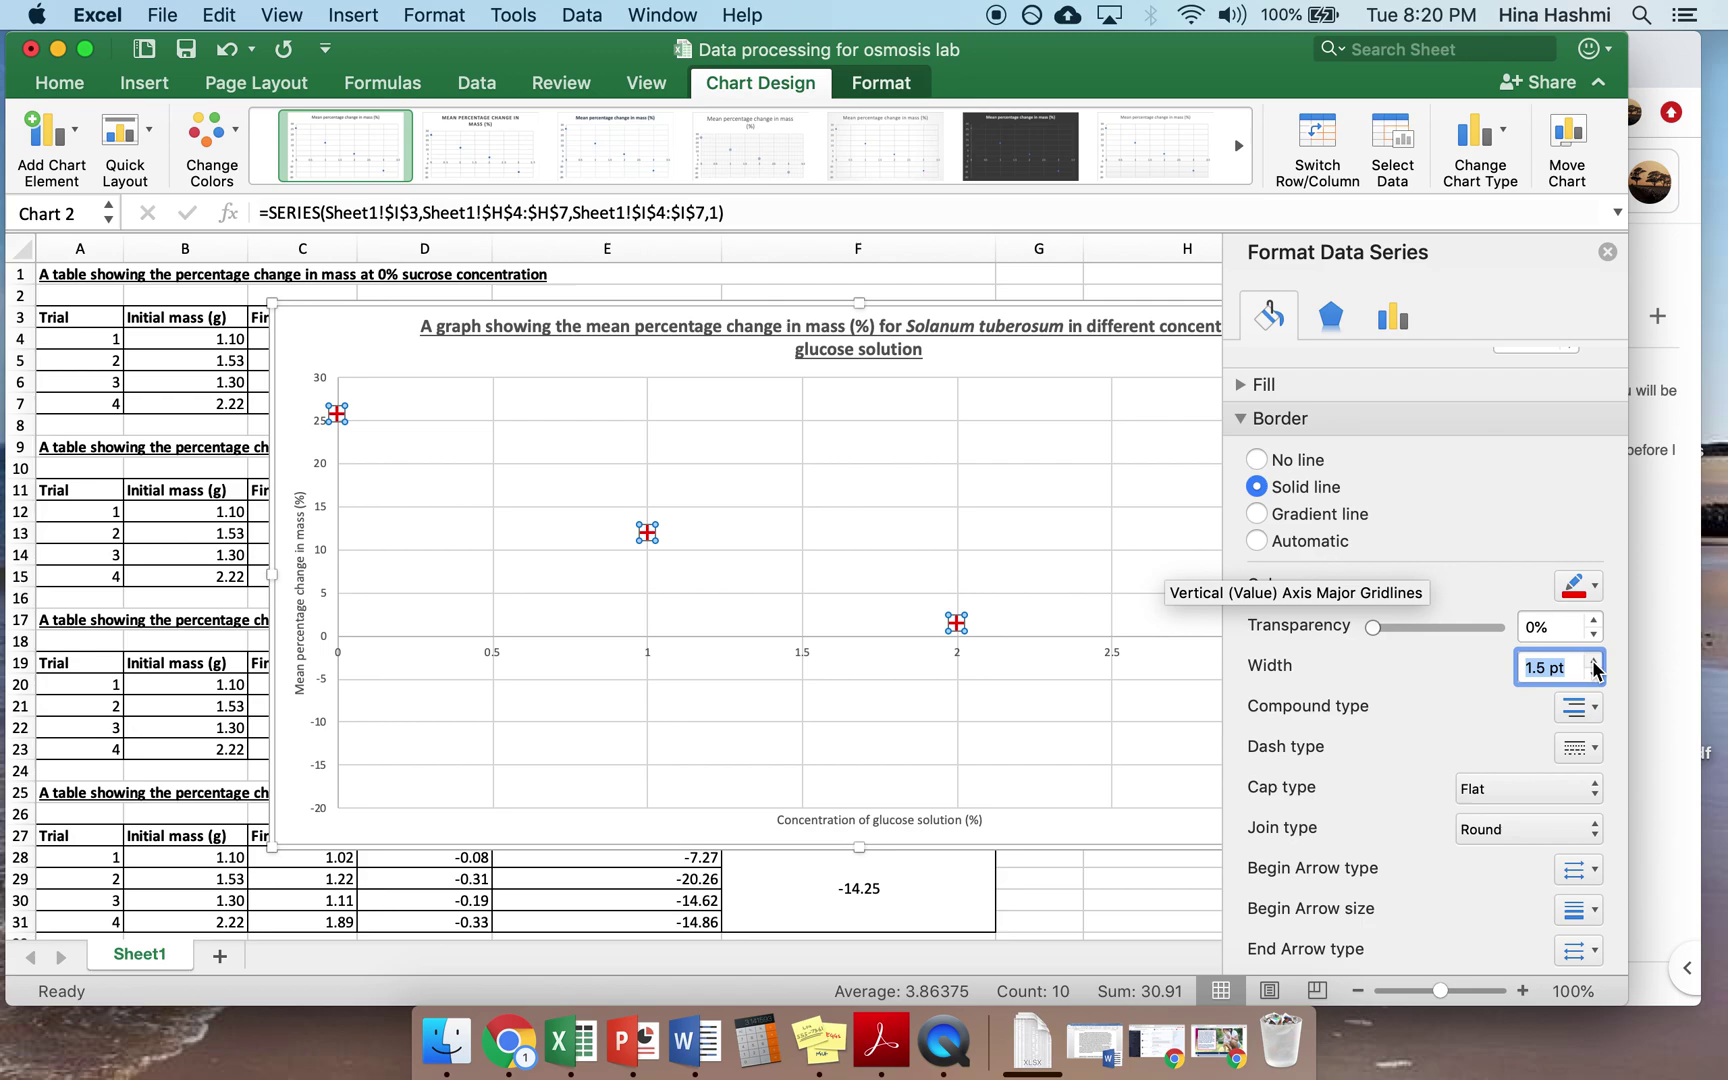
{"action": "left_click", "coordinate": [1610, 253]}
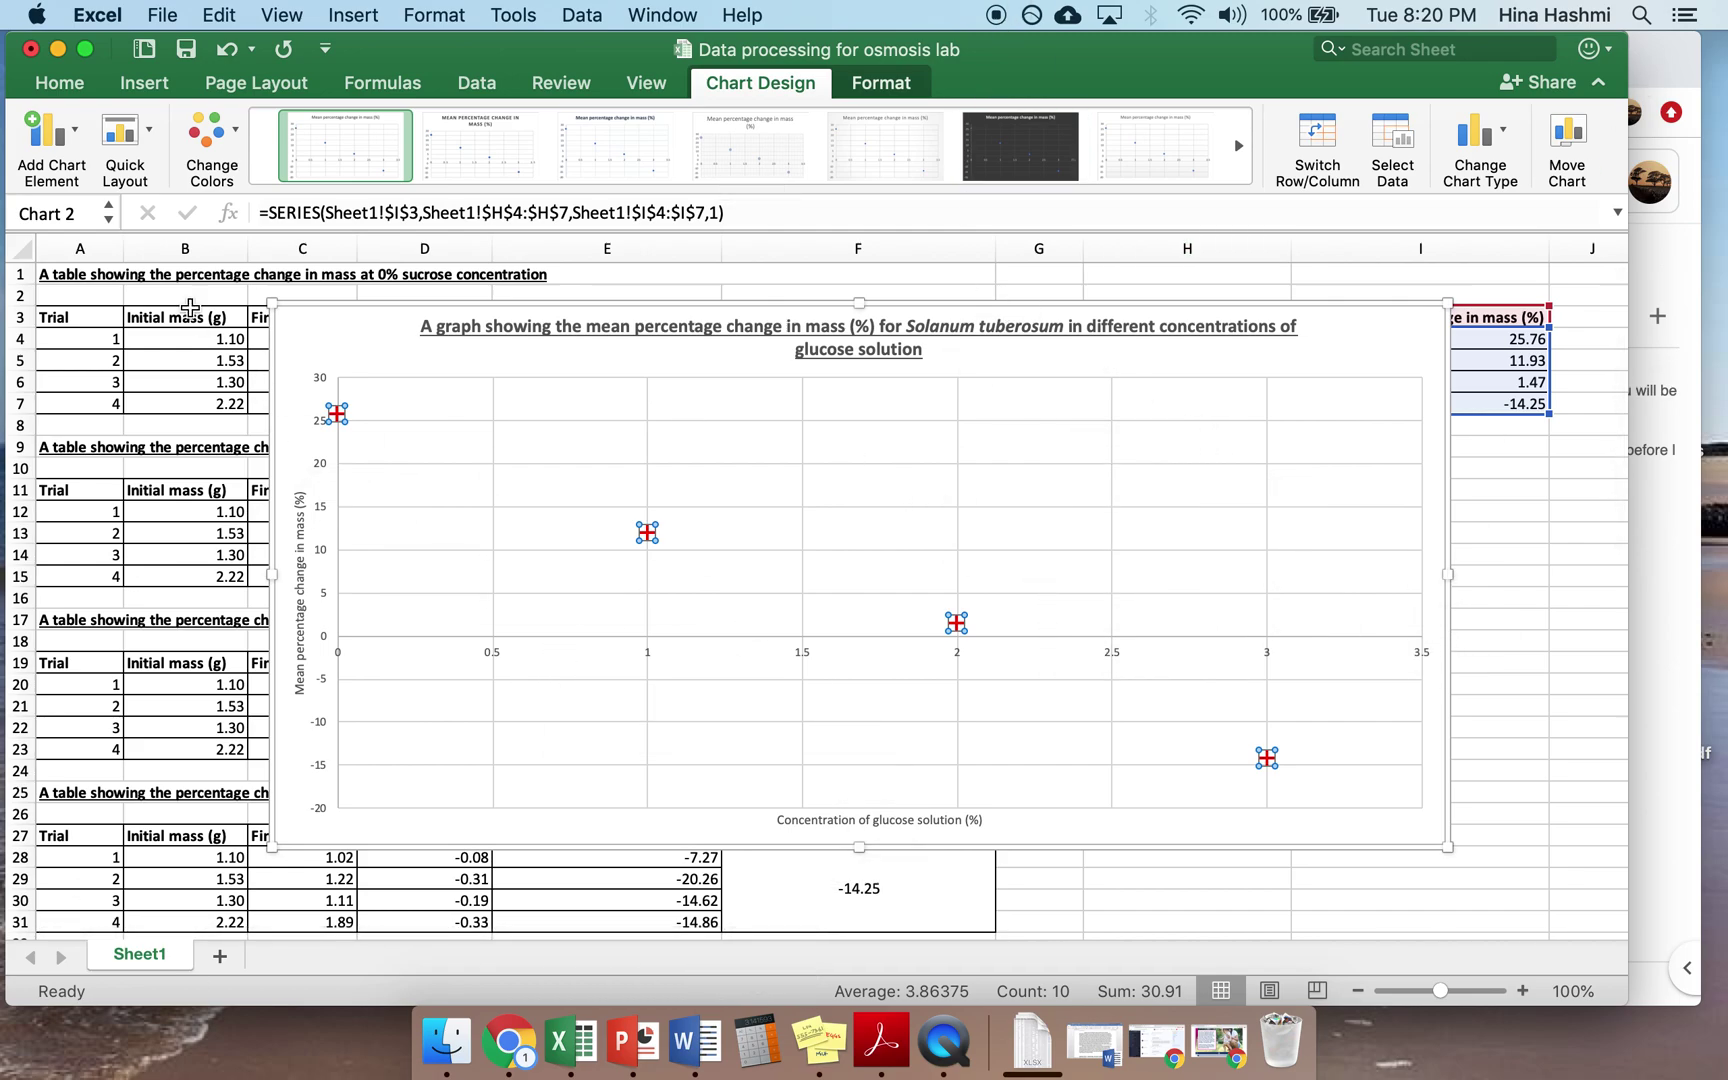
- Add primary minor horizontal and primary minor vertical gridlines to the chart
{"action": "left_click", "coordinate": [58, 135]}
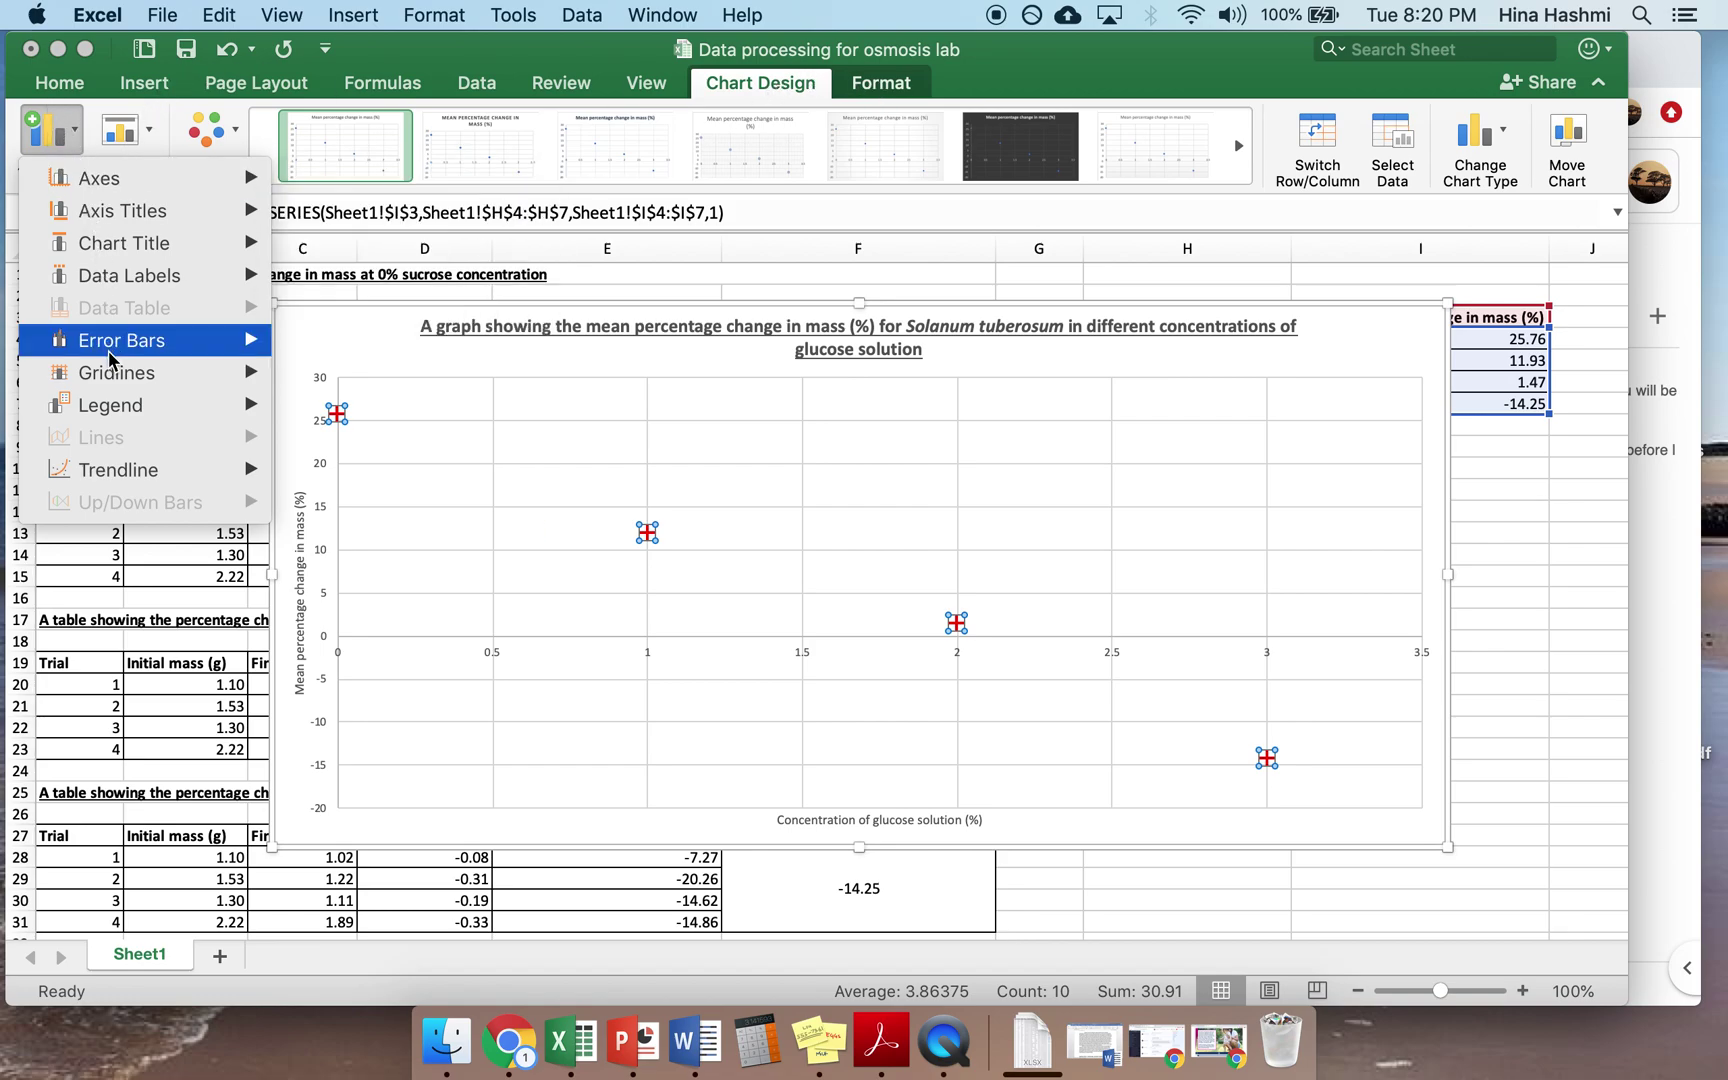
{"action": "mouse_move", "coordinate": [116, 370]}
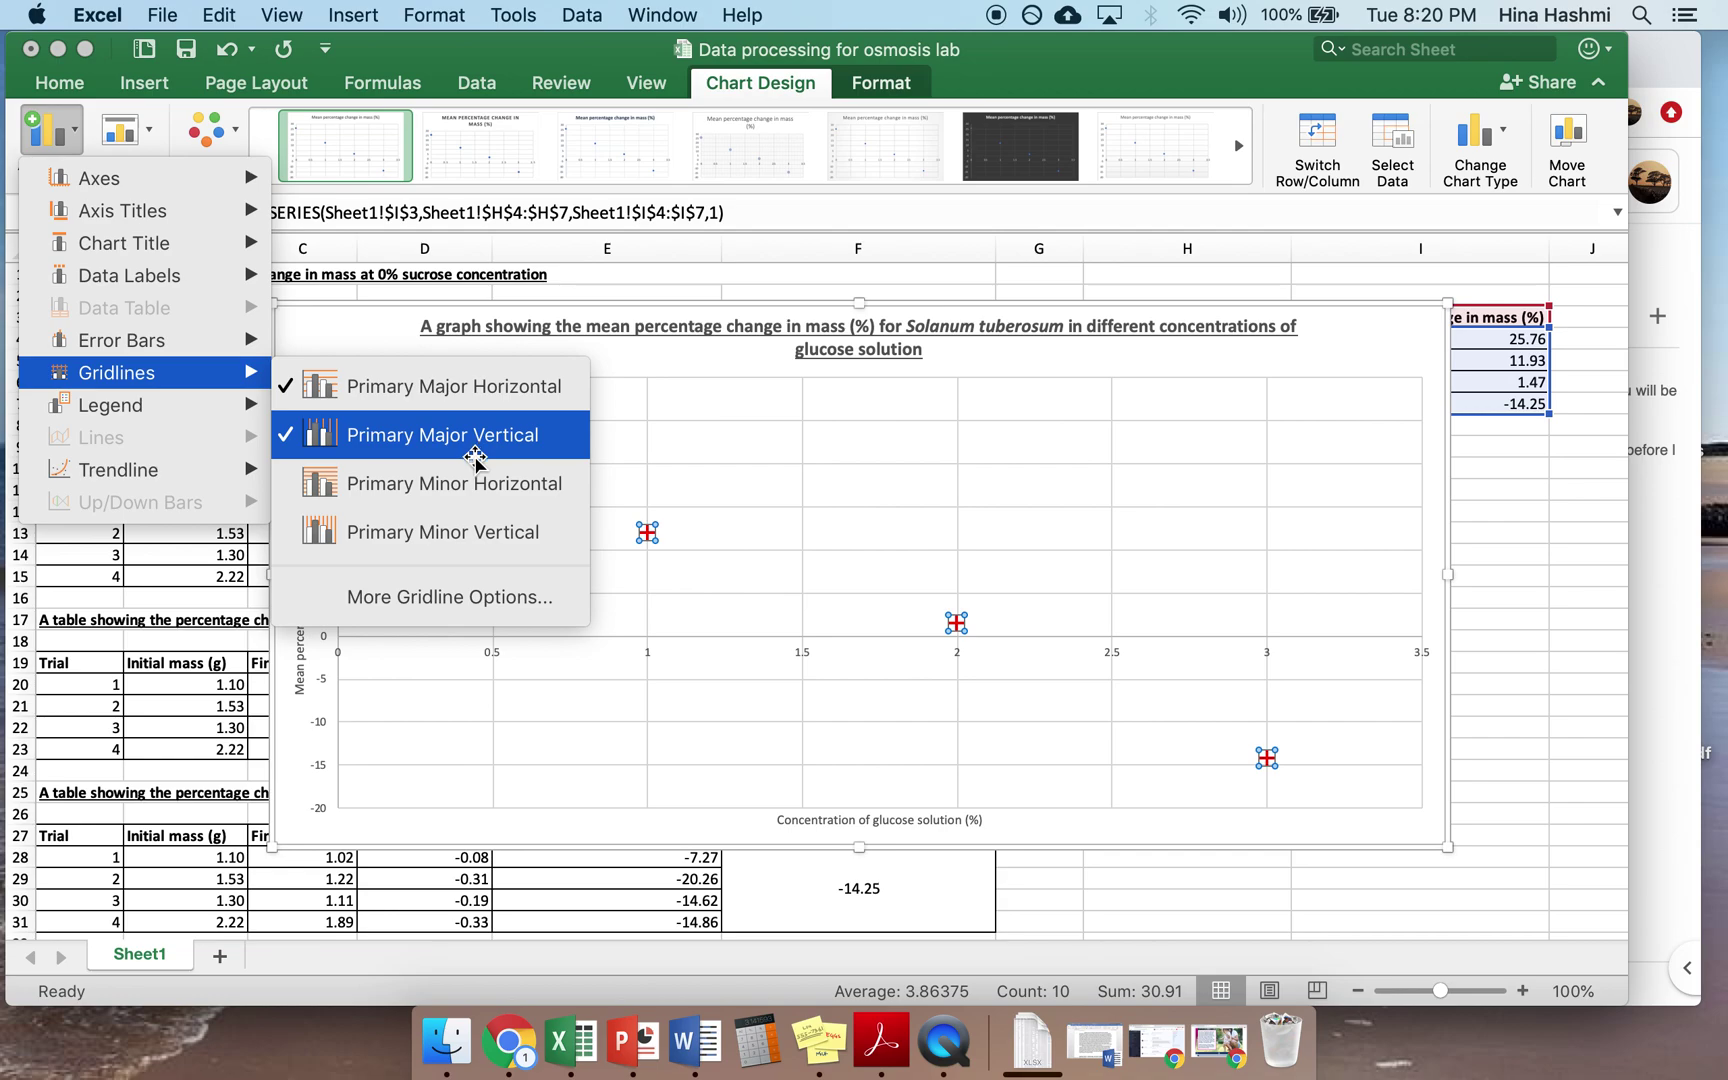
{"action": "left_click", "coordinate": [478, 500]}
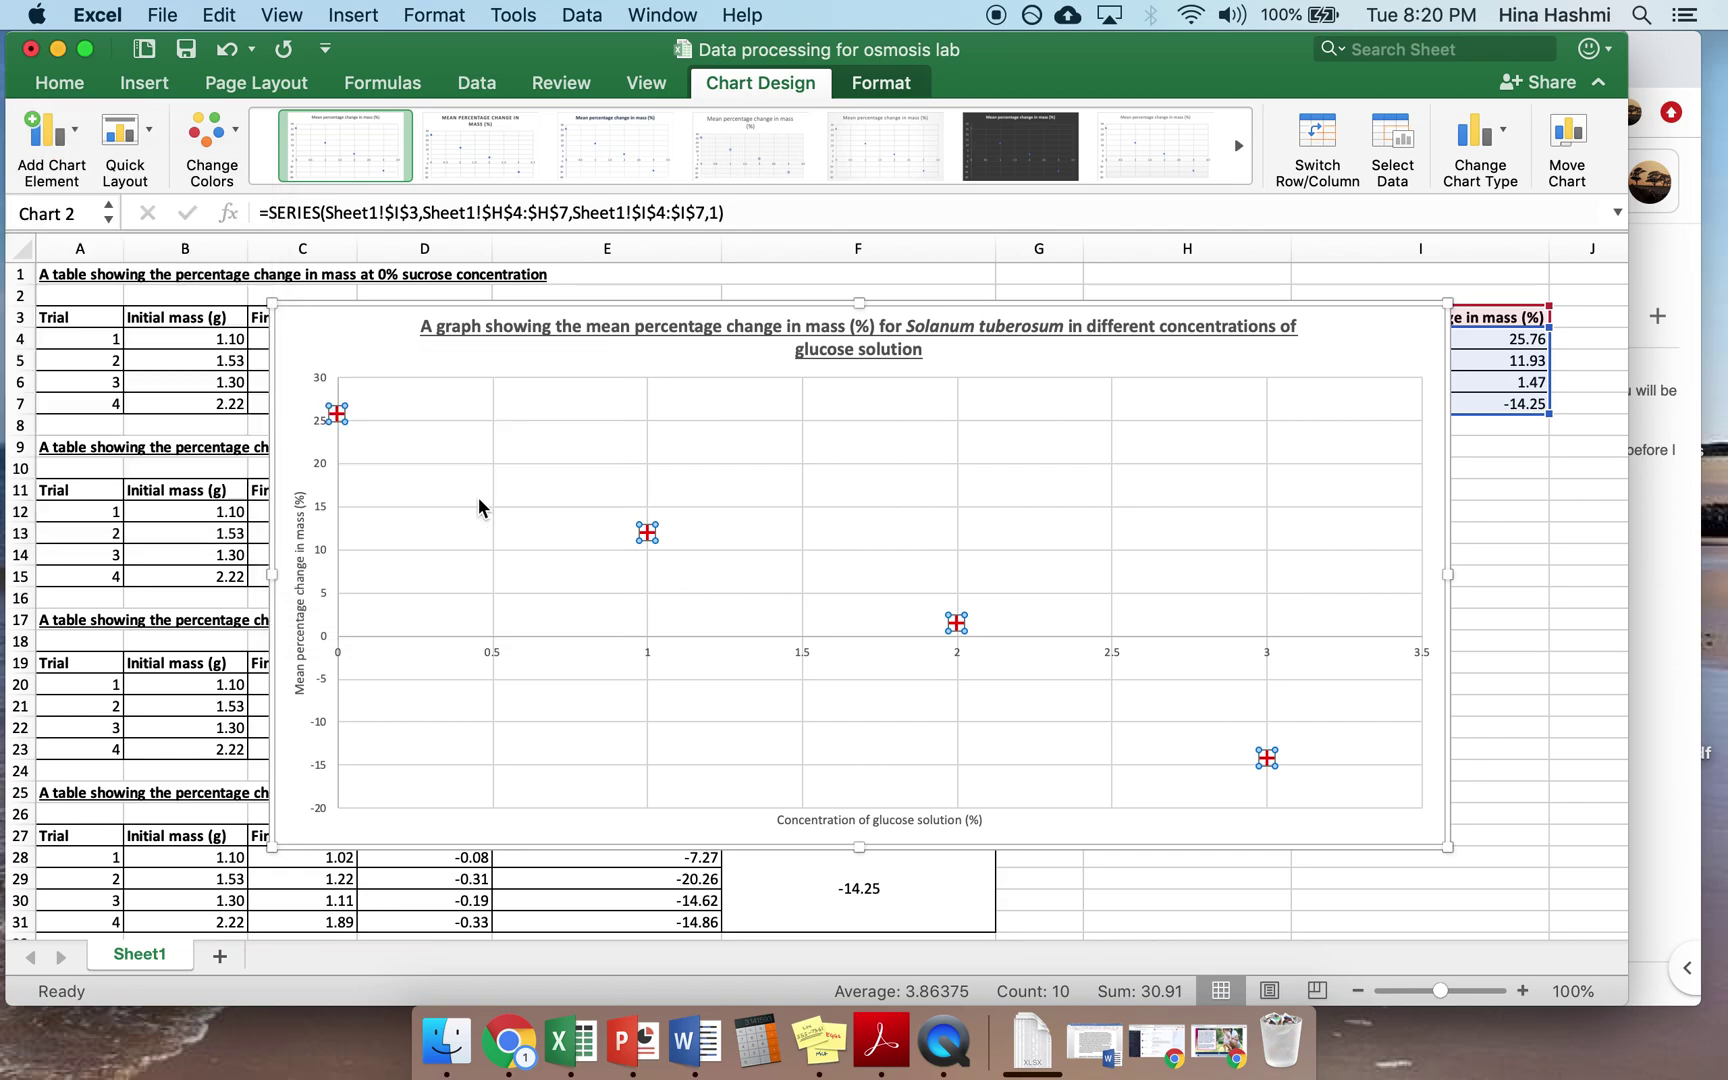
{"action": "left_click", "coordinate": [45, 135]}
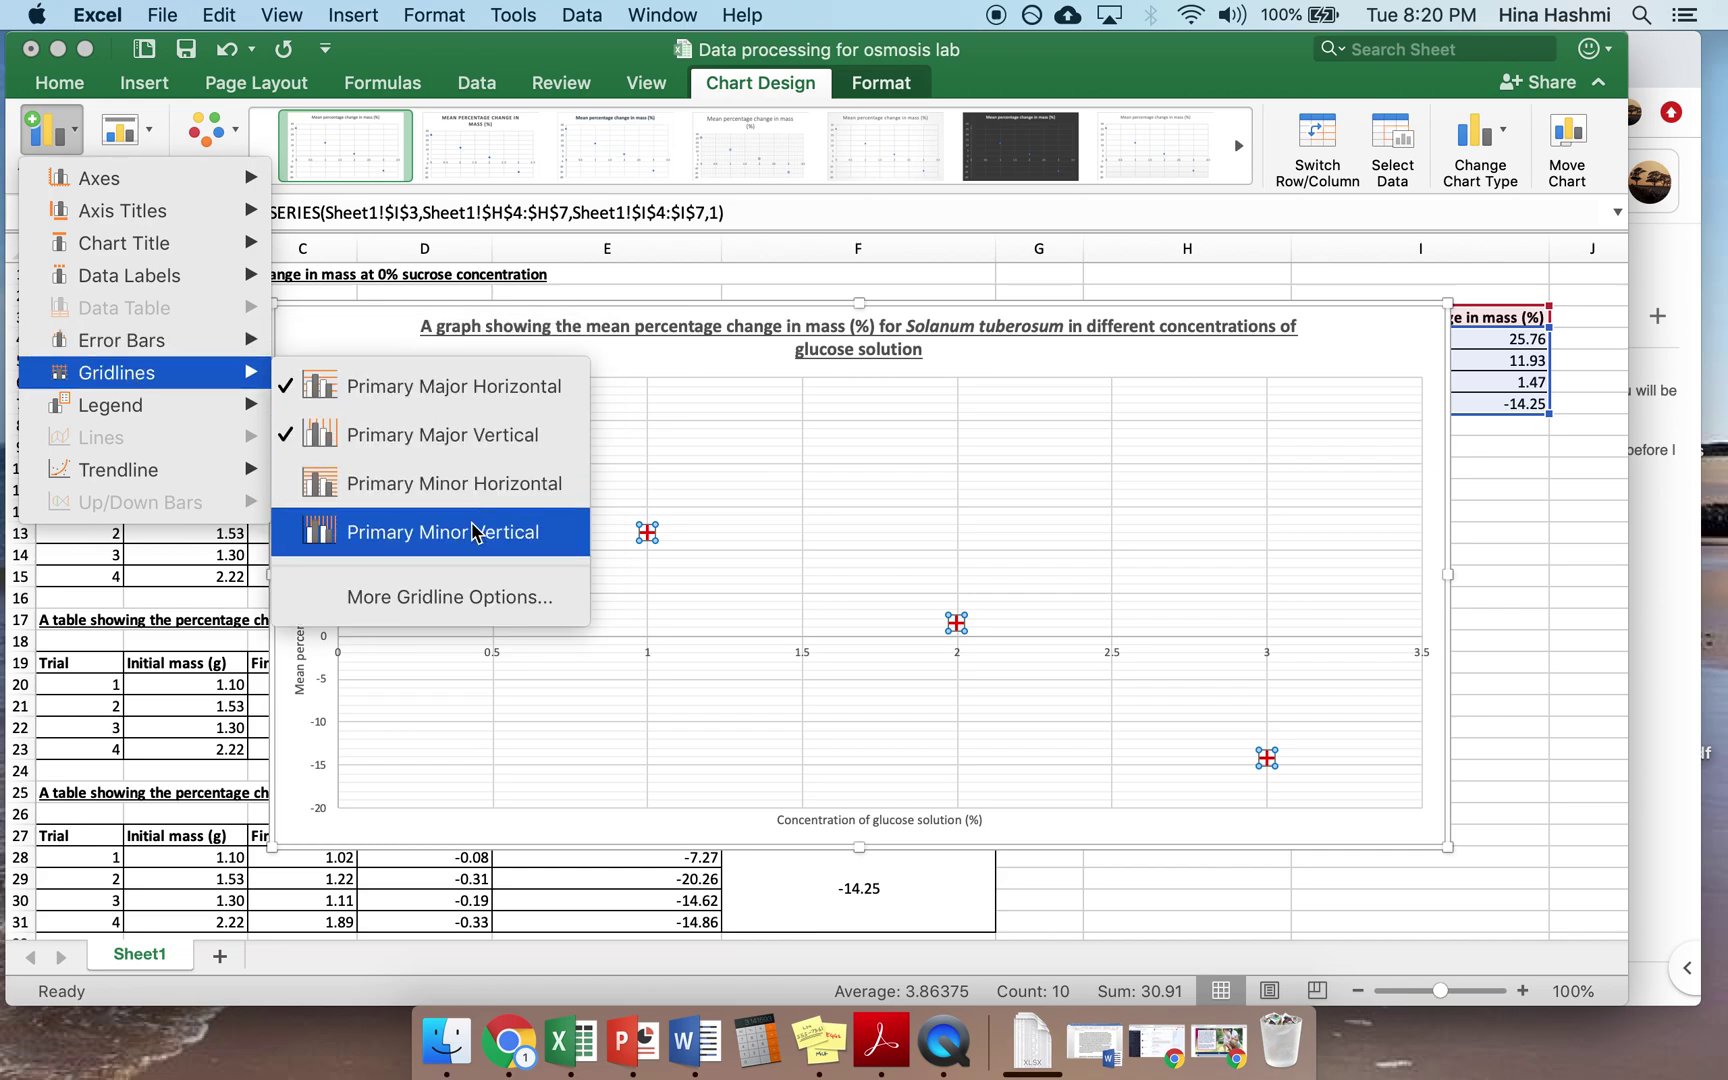
{"action": "left_click", "coordinate": [465, 530]}
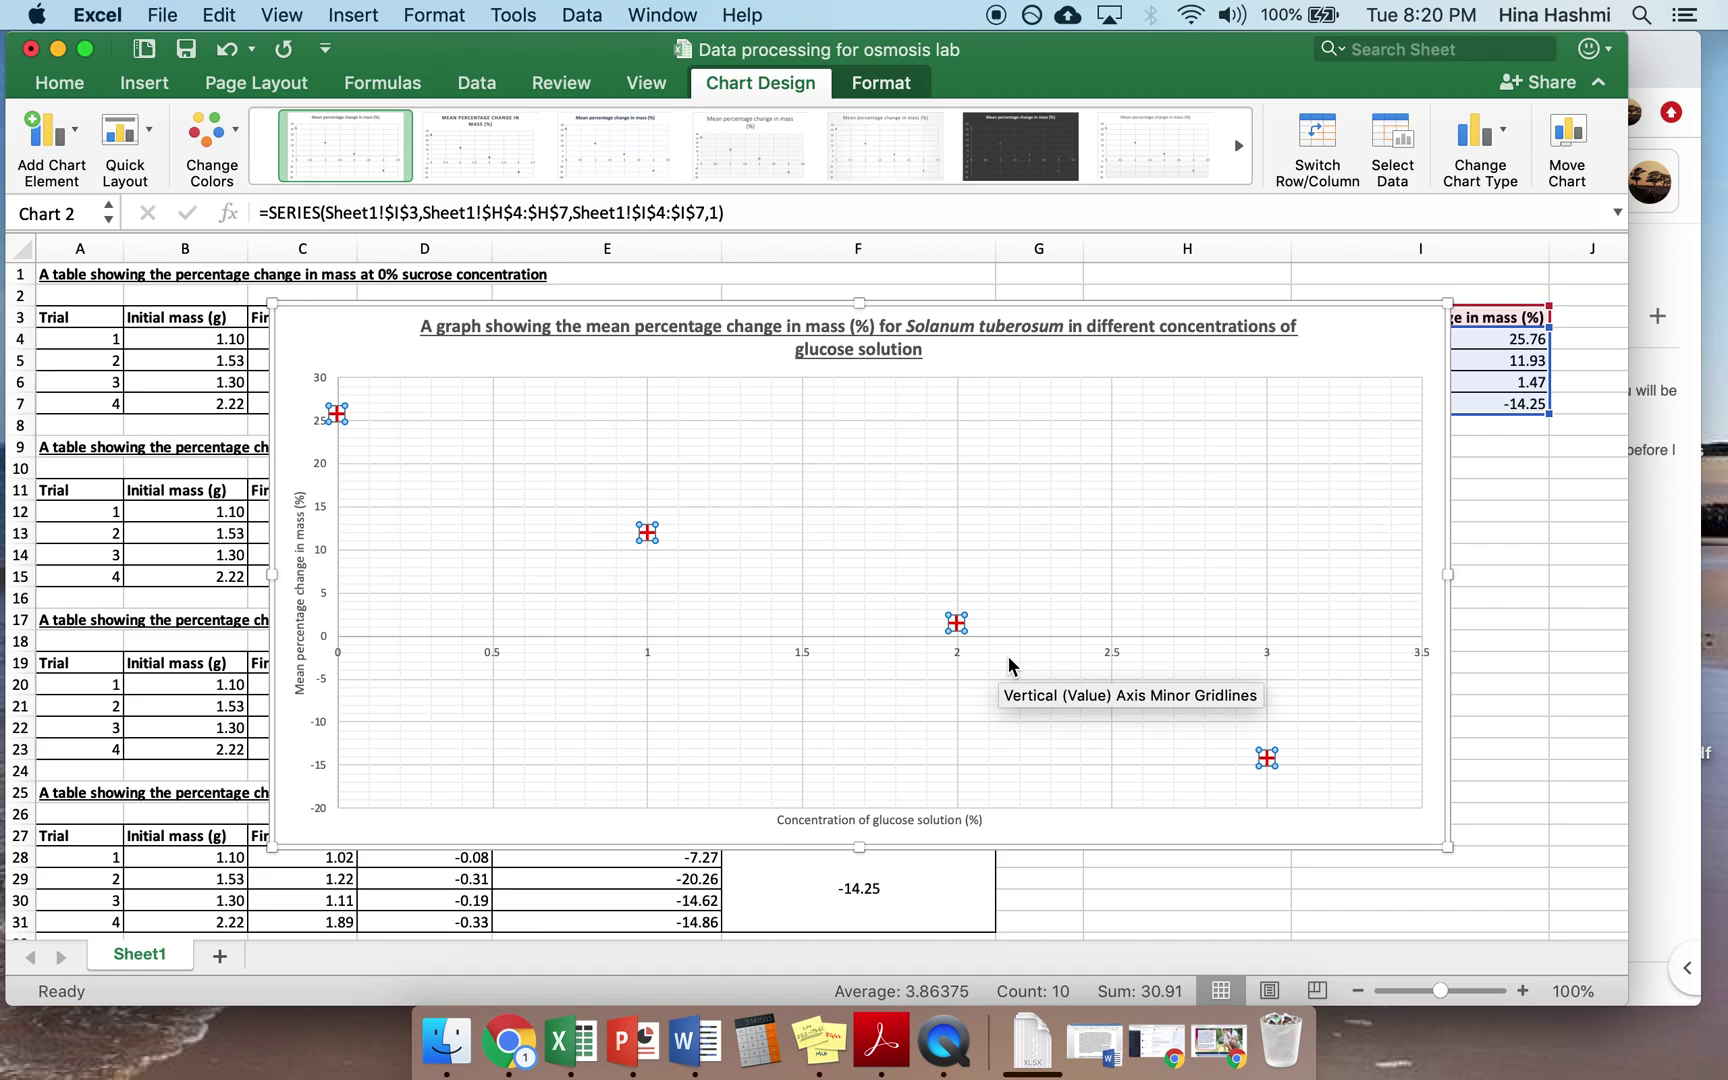
- Add a polynomial trendline of order 3 to the data series
{"action": "left_click", "coordinate": [52, 160]}
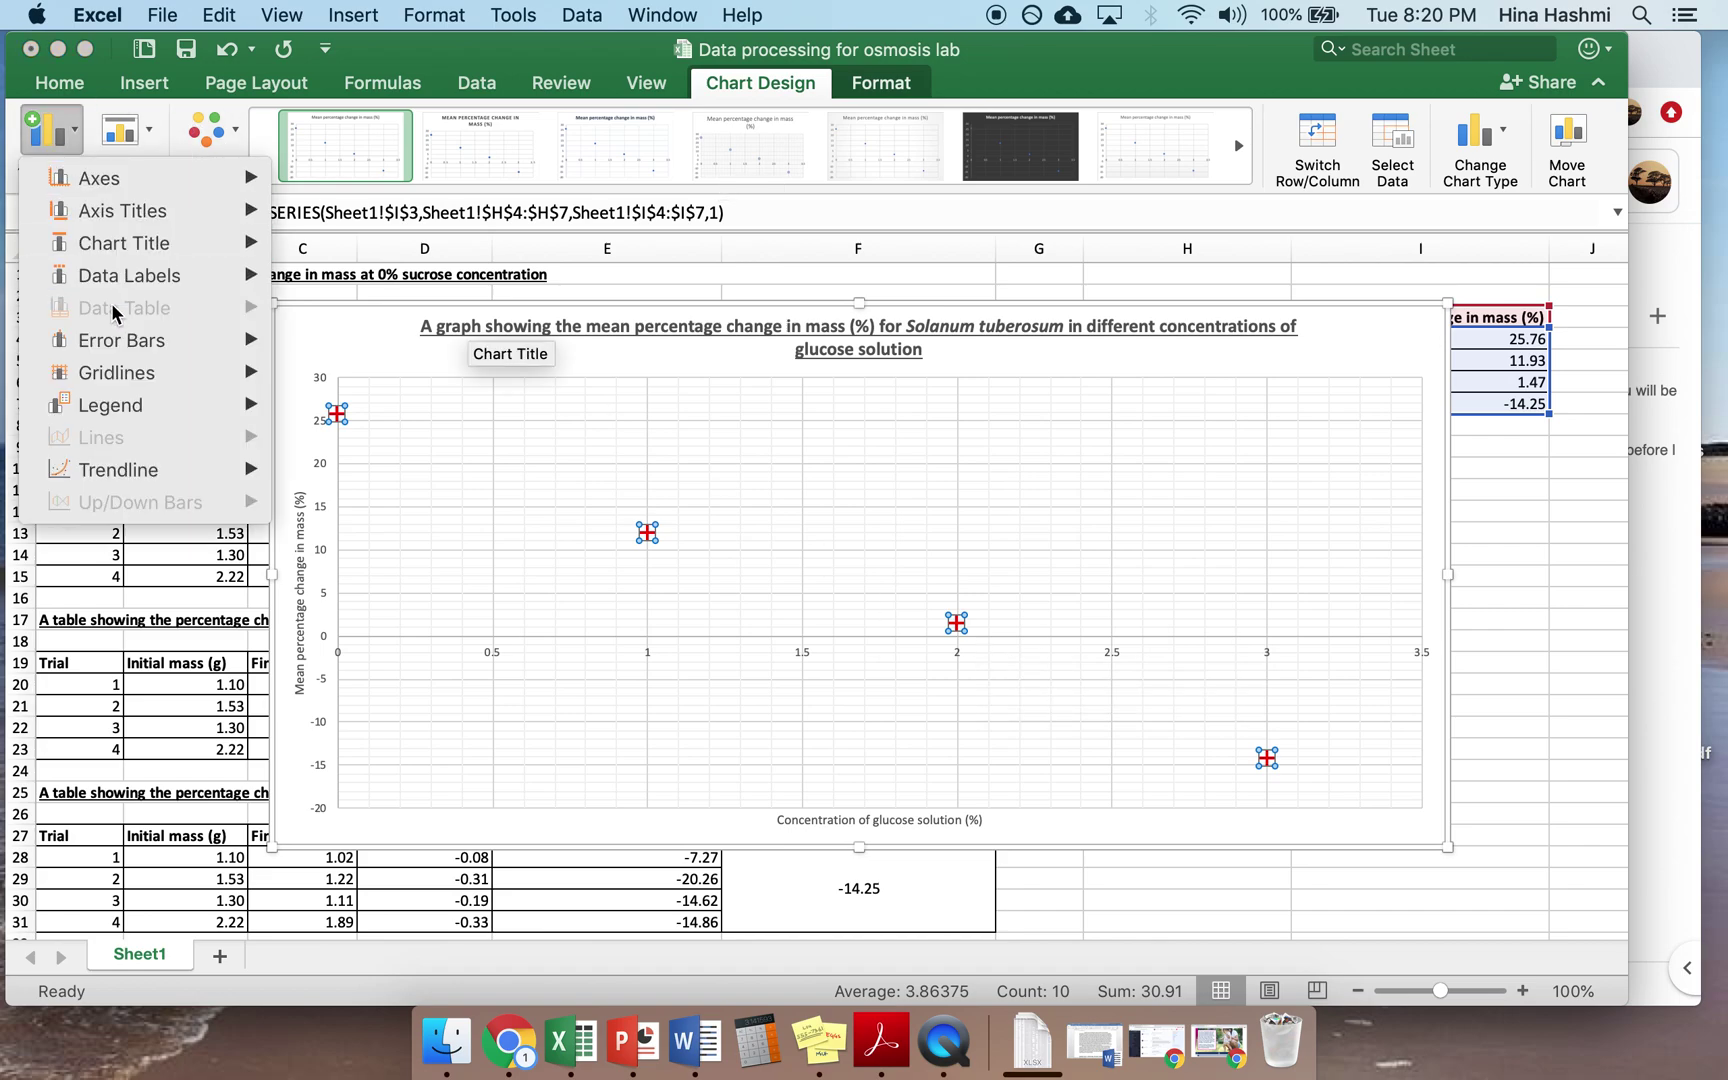
{"action": "mouse_move", "coordinate": [128, 474]}
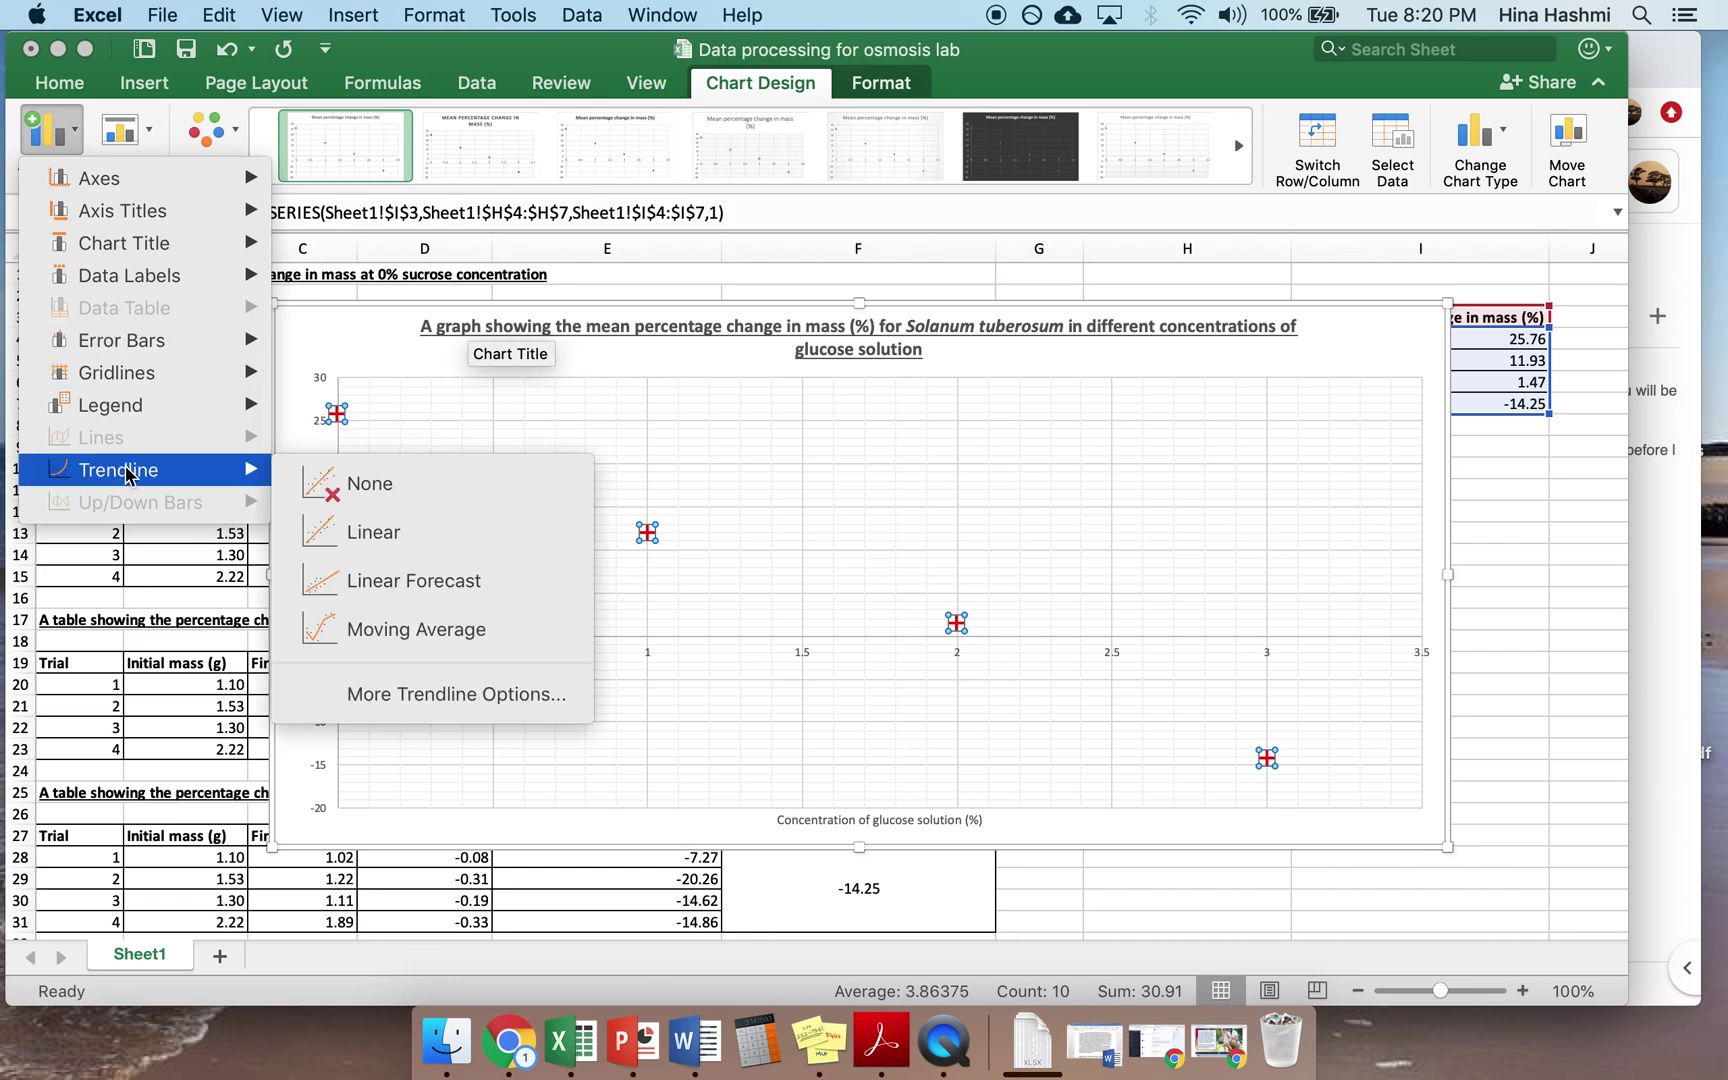
{"action": "left_click", "coordinate": [441, 690]}
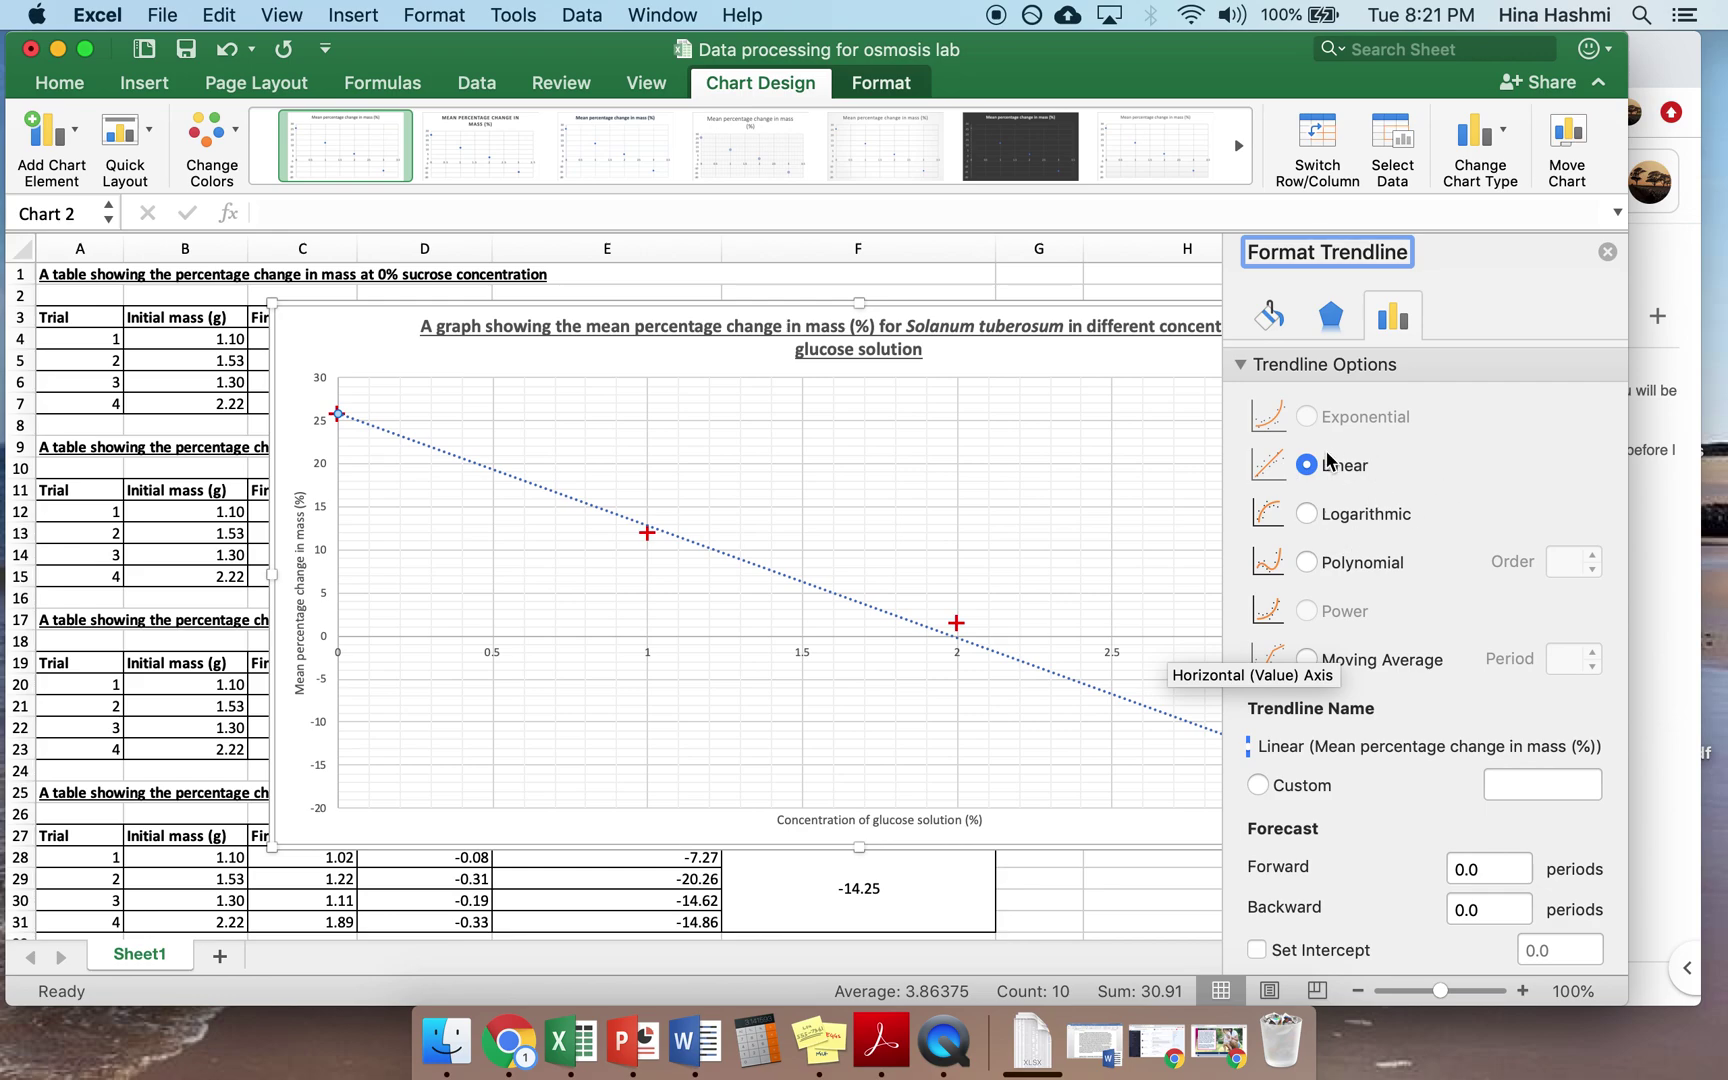
{"action": "left_click", "coordinate": [1311, 564]}
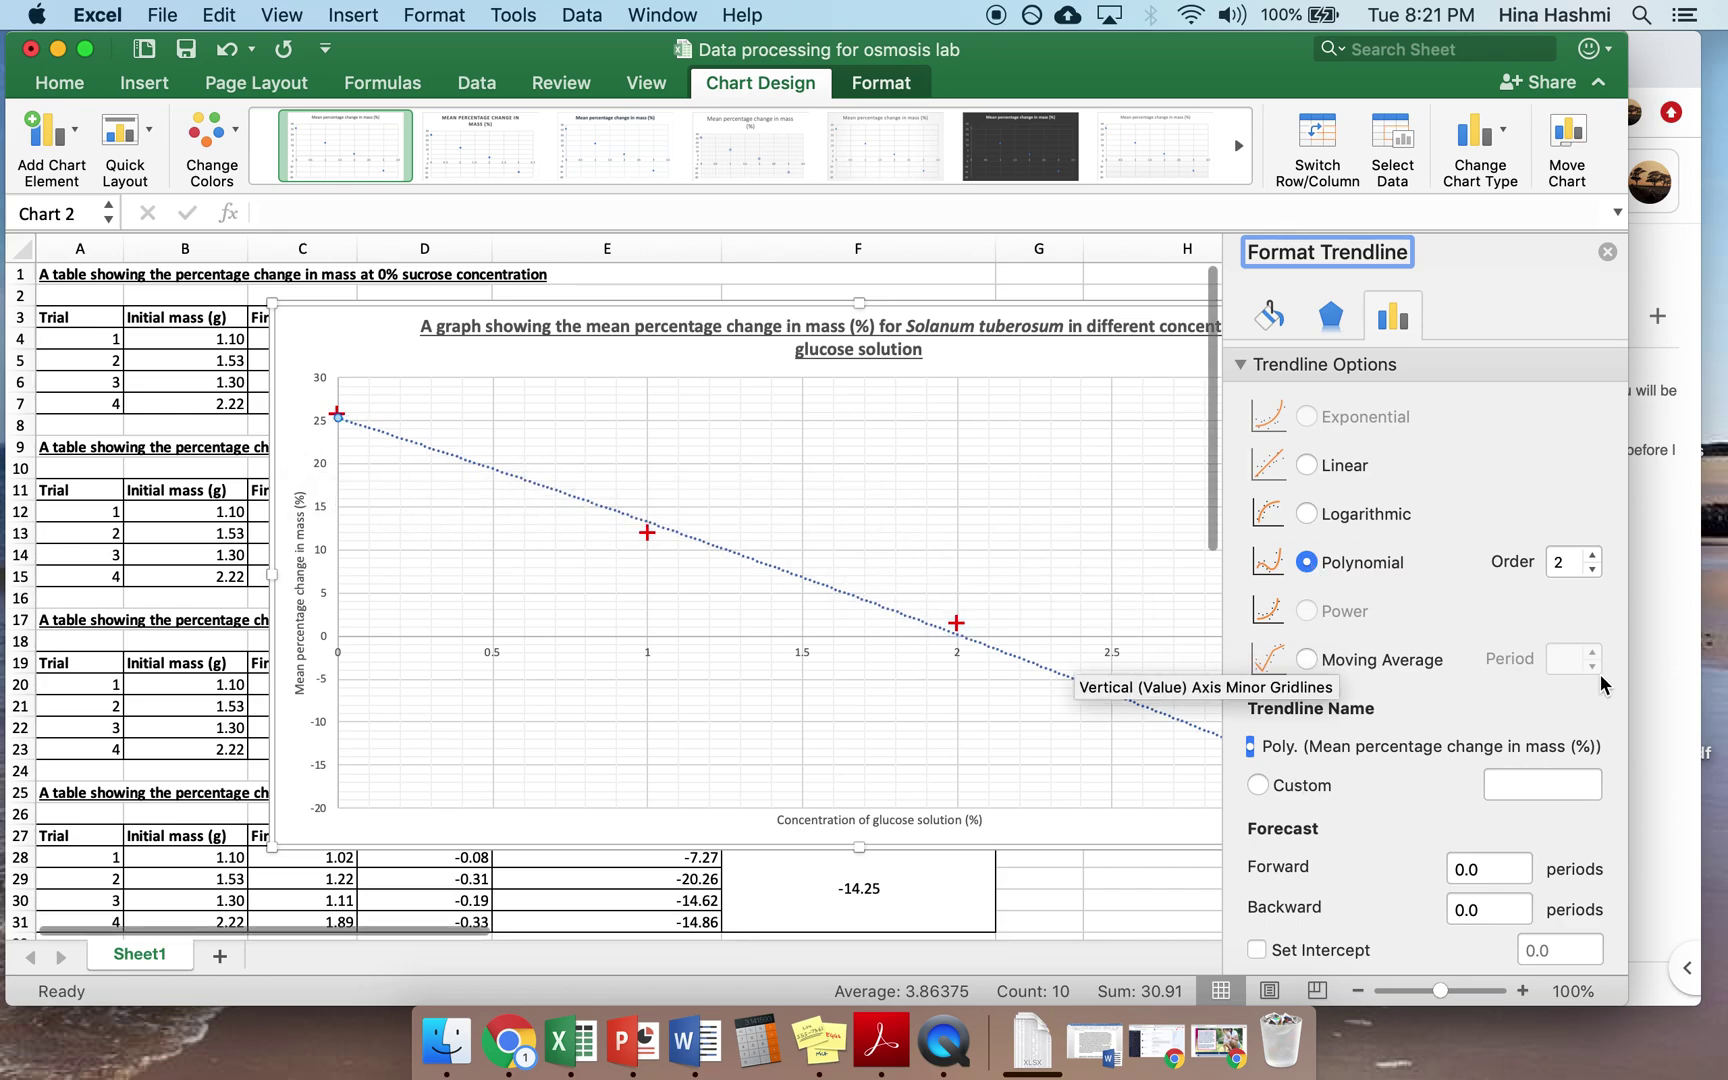
{"action": "left_click", "coordinate": [1593, 554]}
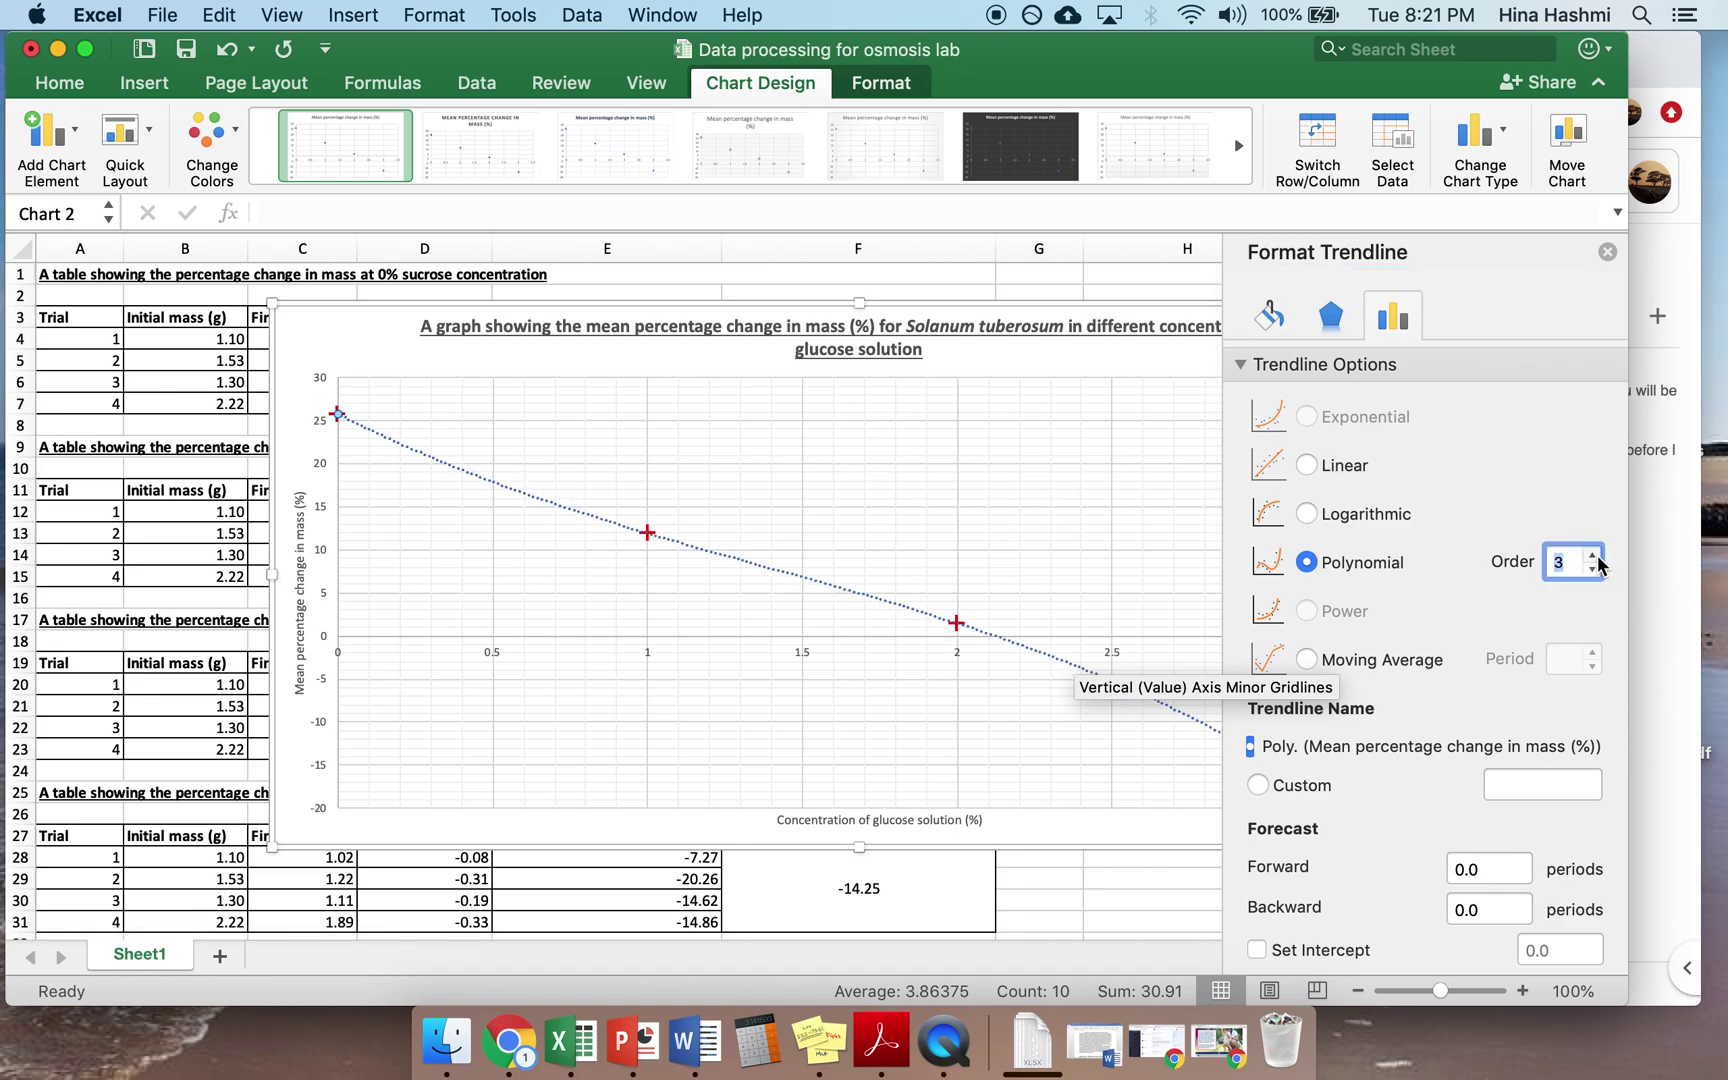
- Display the trendline's R-squared value and equation on the chart, and move their label to the clear area beneath the curve
{"action": "scroll", "coordinate": [1288, 925], "scroll_direction": "down", "scroll_amount": 3}
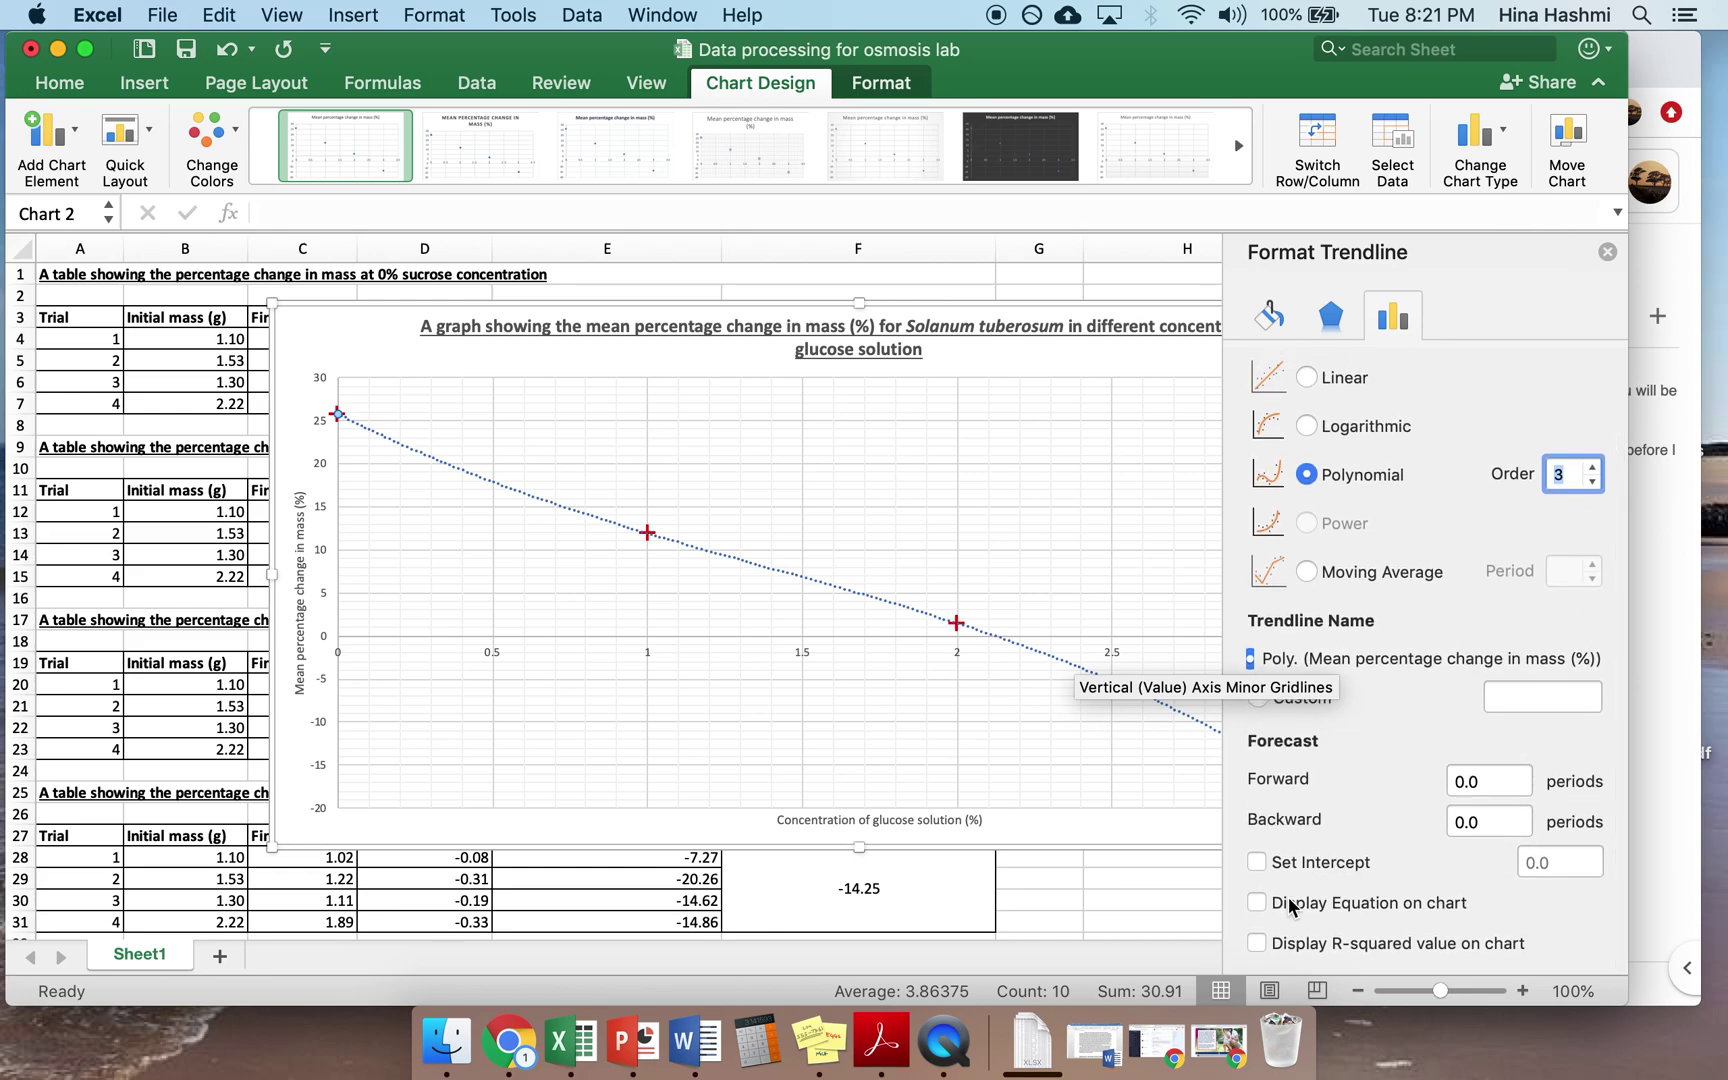
{"action": "left_click", "coordinate": [1255, 944]}
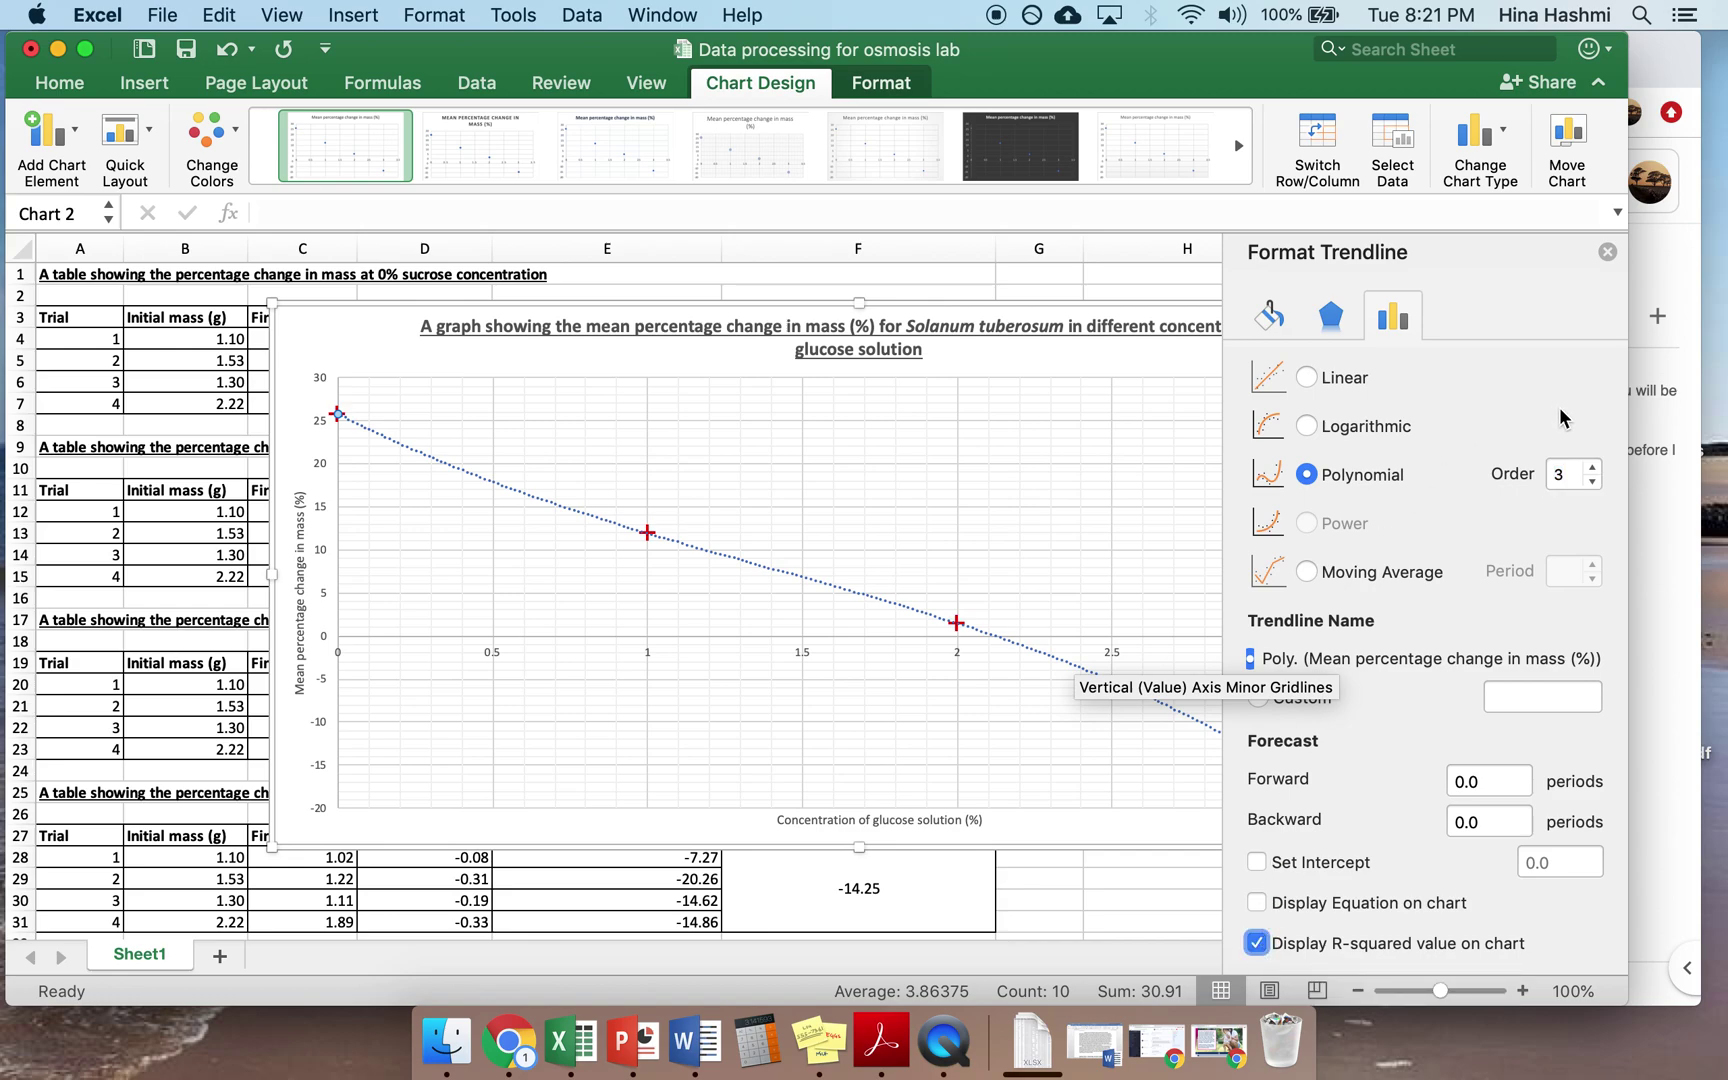
{"action": "left_click", "coordinate": [1257, 903]}
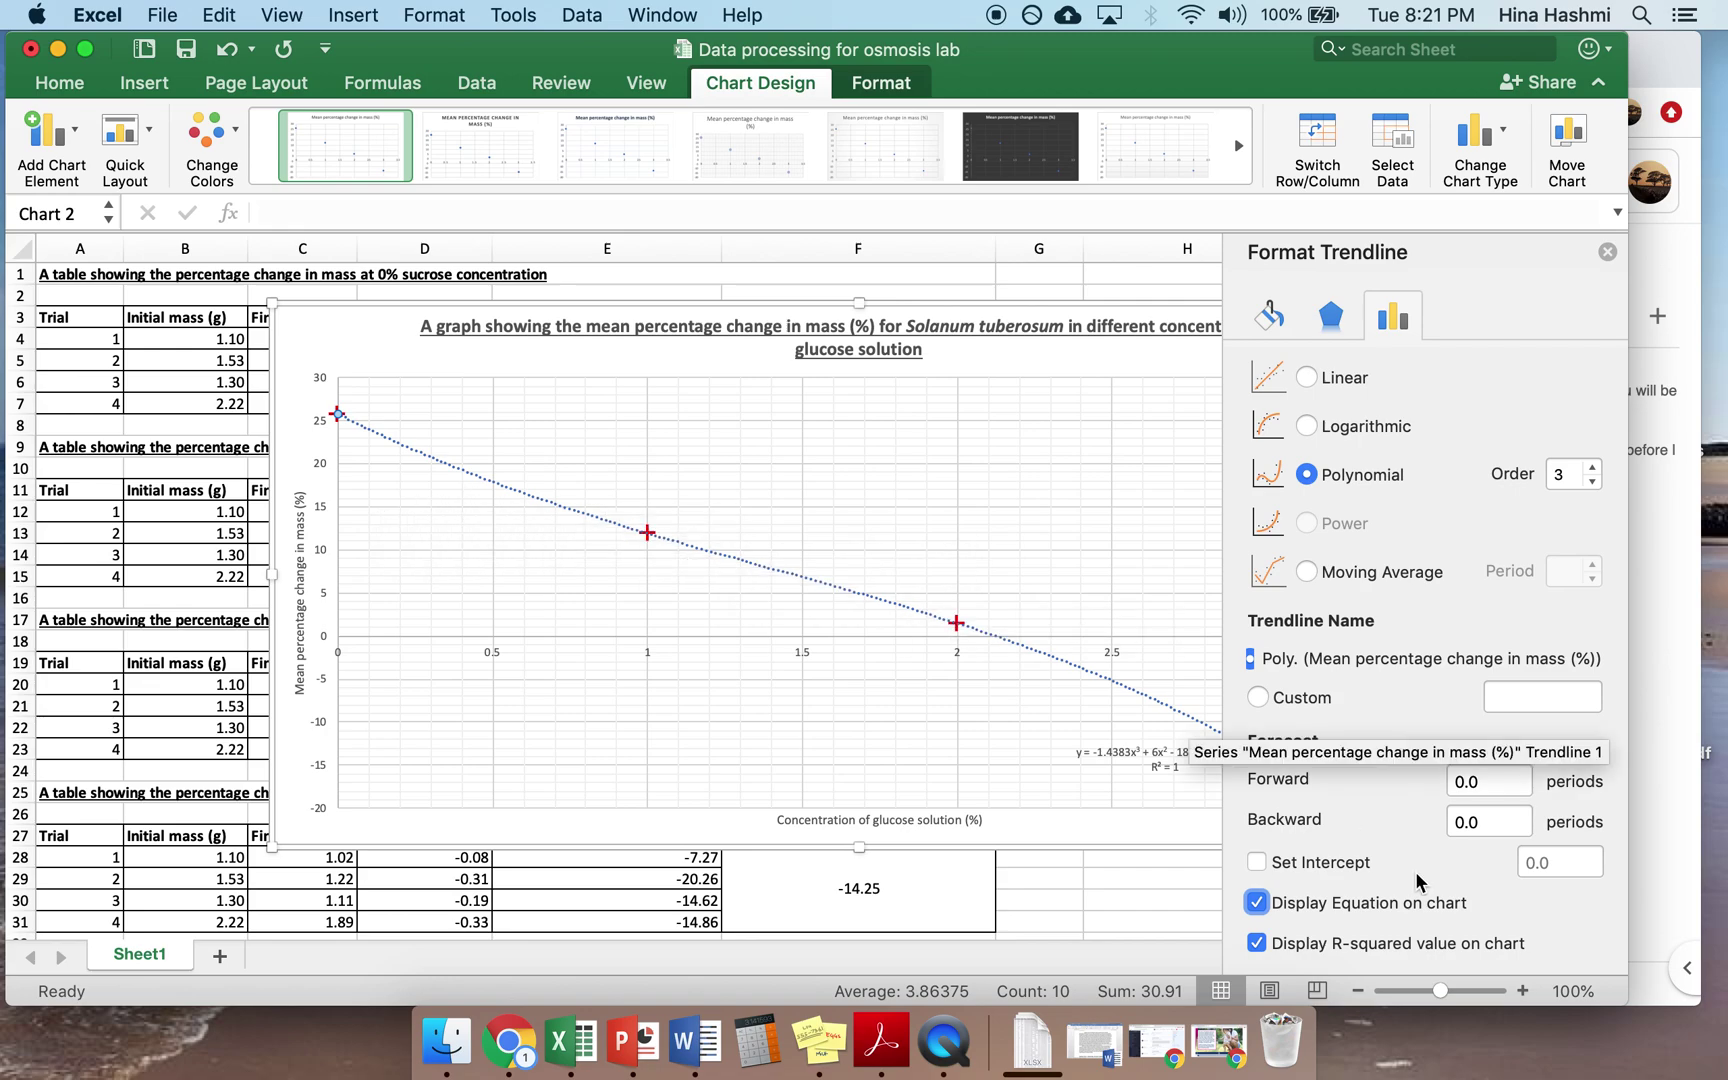
{"action": "left_click", "coordinate": [1608, 252]}
{"action": "left_click", "coordinate": [1117, 748]}
{"action": "left_click_drag", "start_coordinate": [1117, 748], "coordinate": [999, 750]}
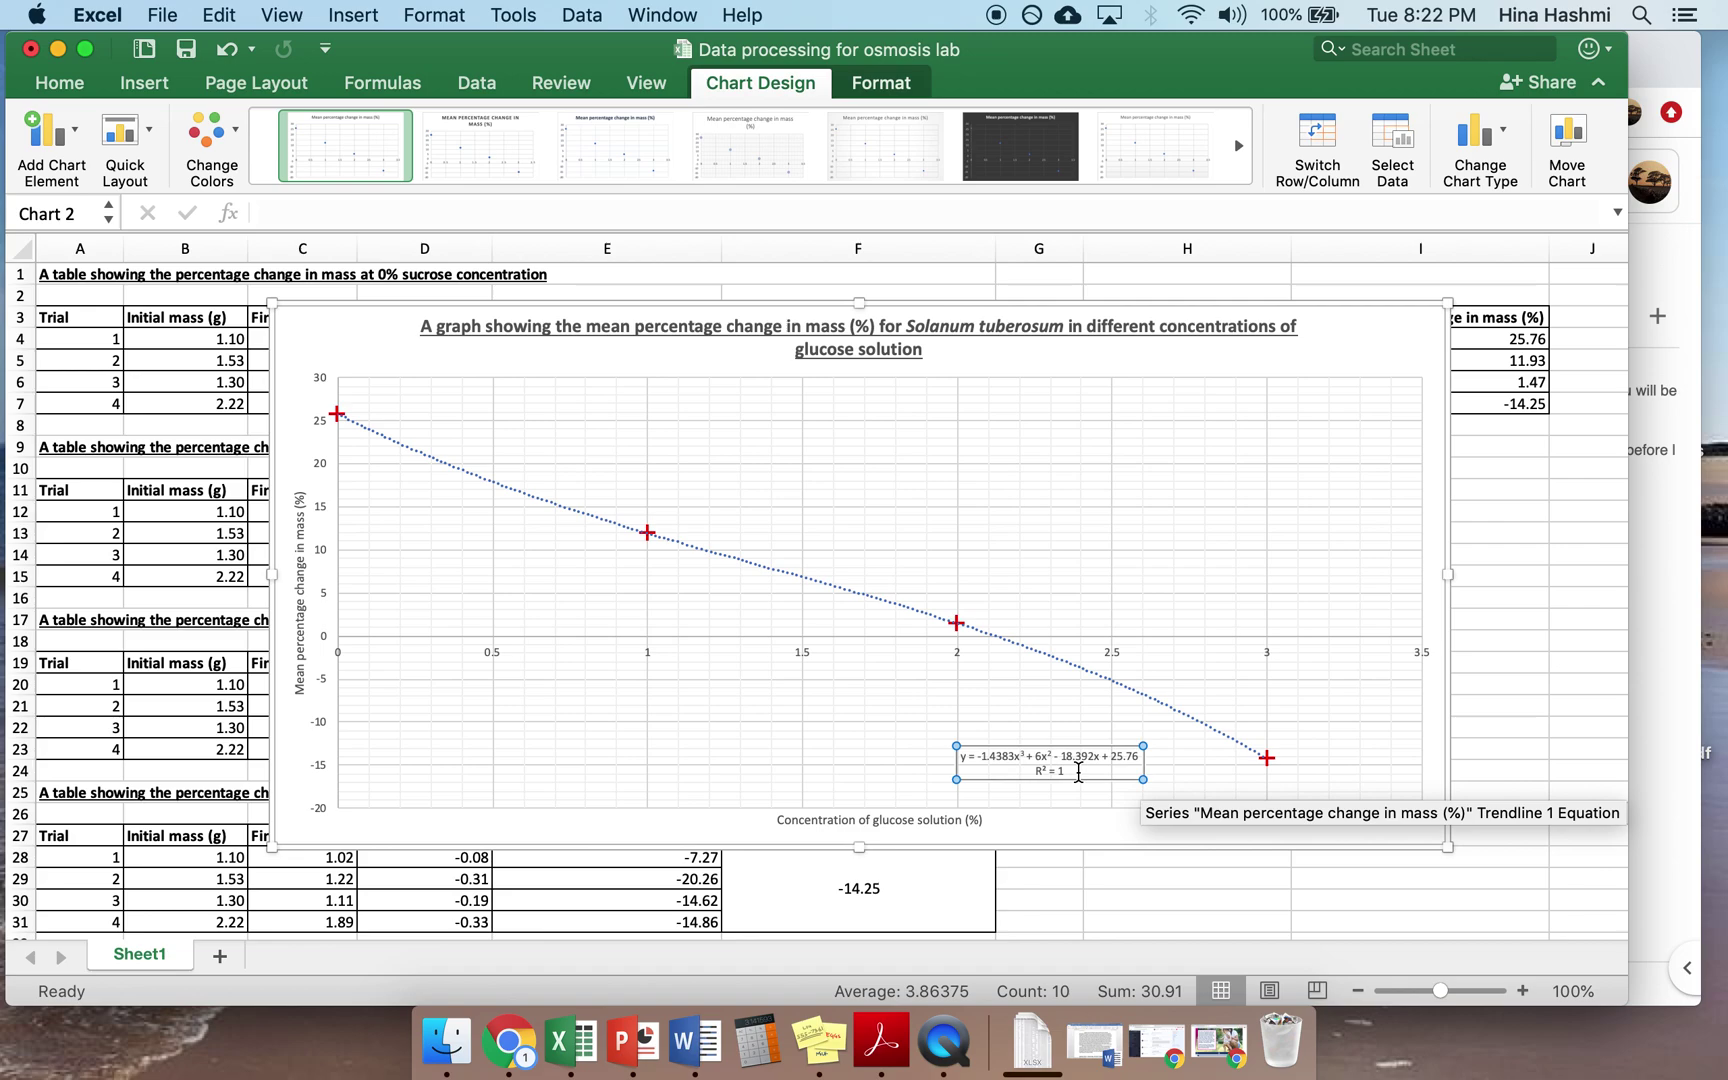
- Examine closely where the trendline crosses the horizontal axis, and return to a view of the whole chart
{"action": "left_click", "coordinate": [1482, 991]}
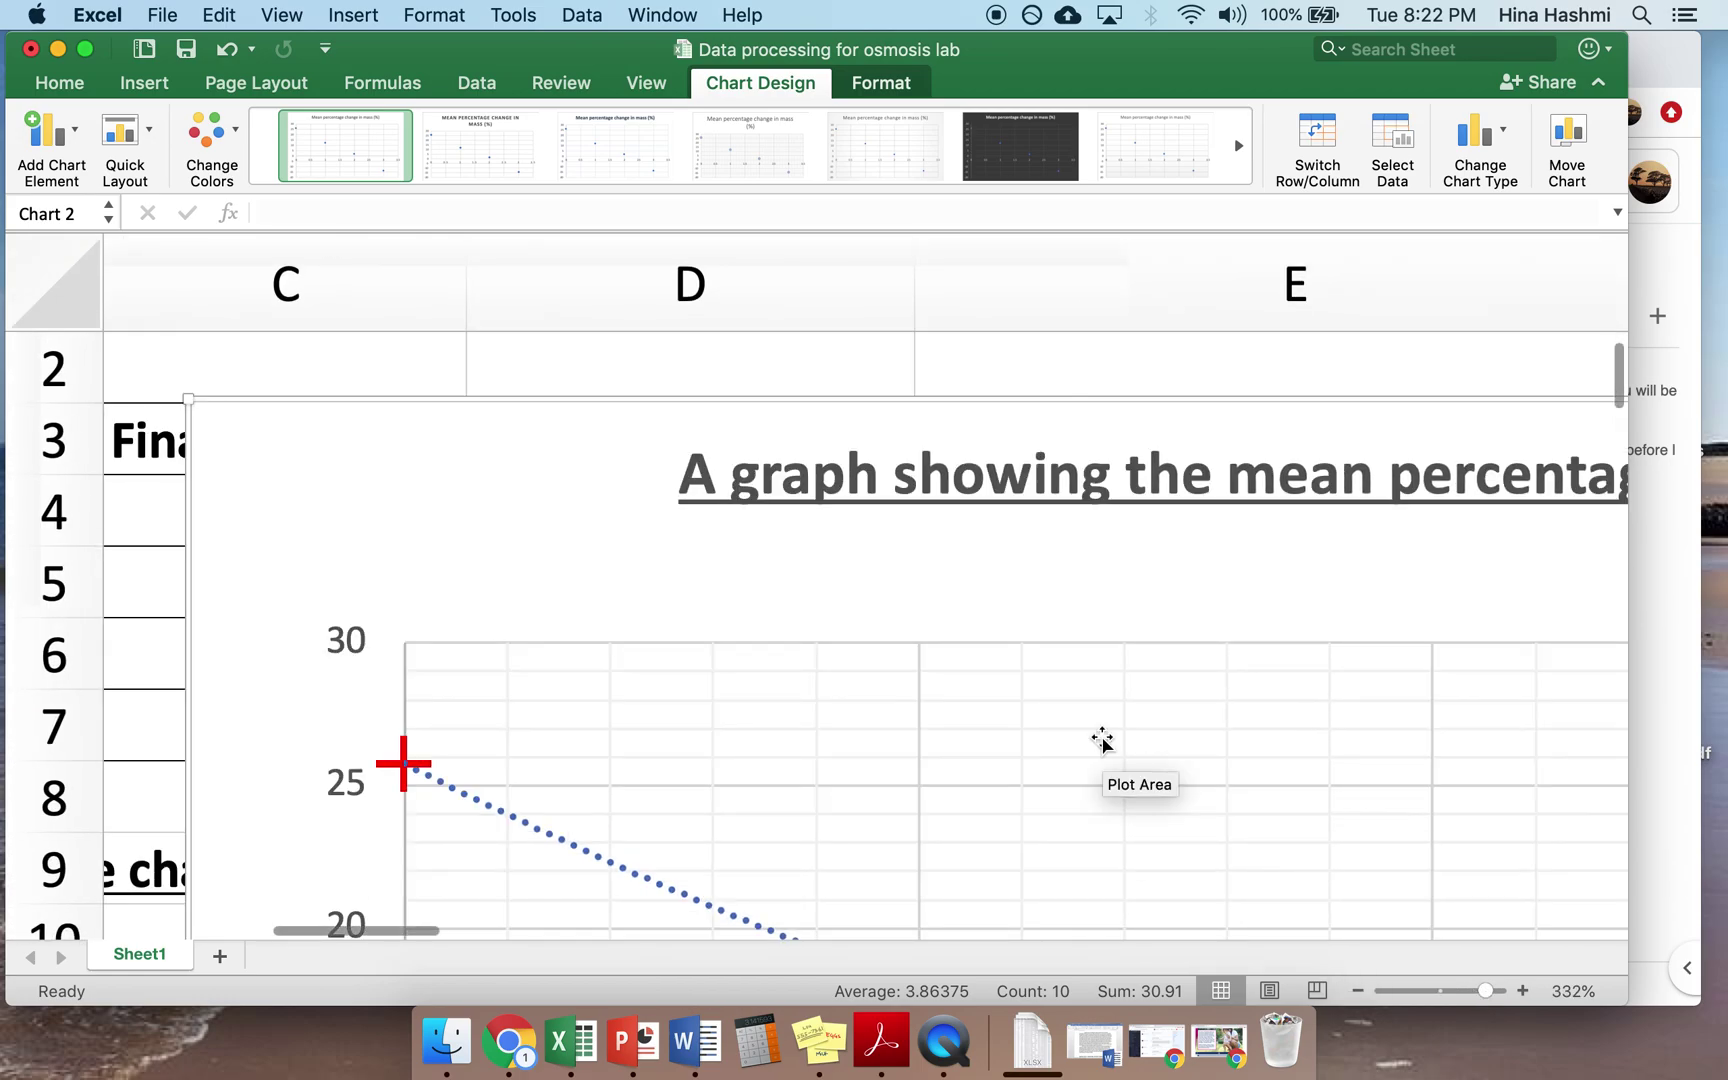
{"action": "scroll", "coordinate": [1102, 740], "scroll_direction": "down", "scroll_amount": 10}
{"action": "scroll", "coordinate": [1102, 740], "scroll_direction": "right", "scroll_amount": 10}
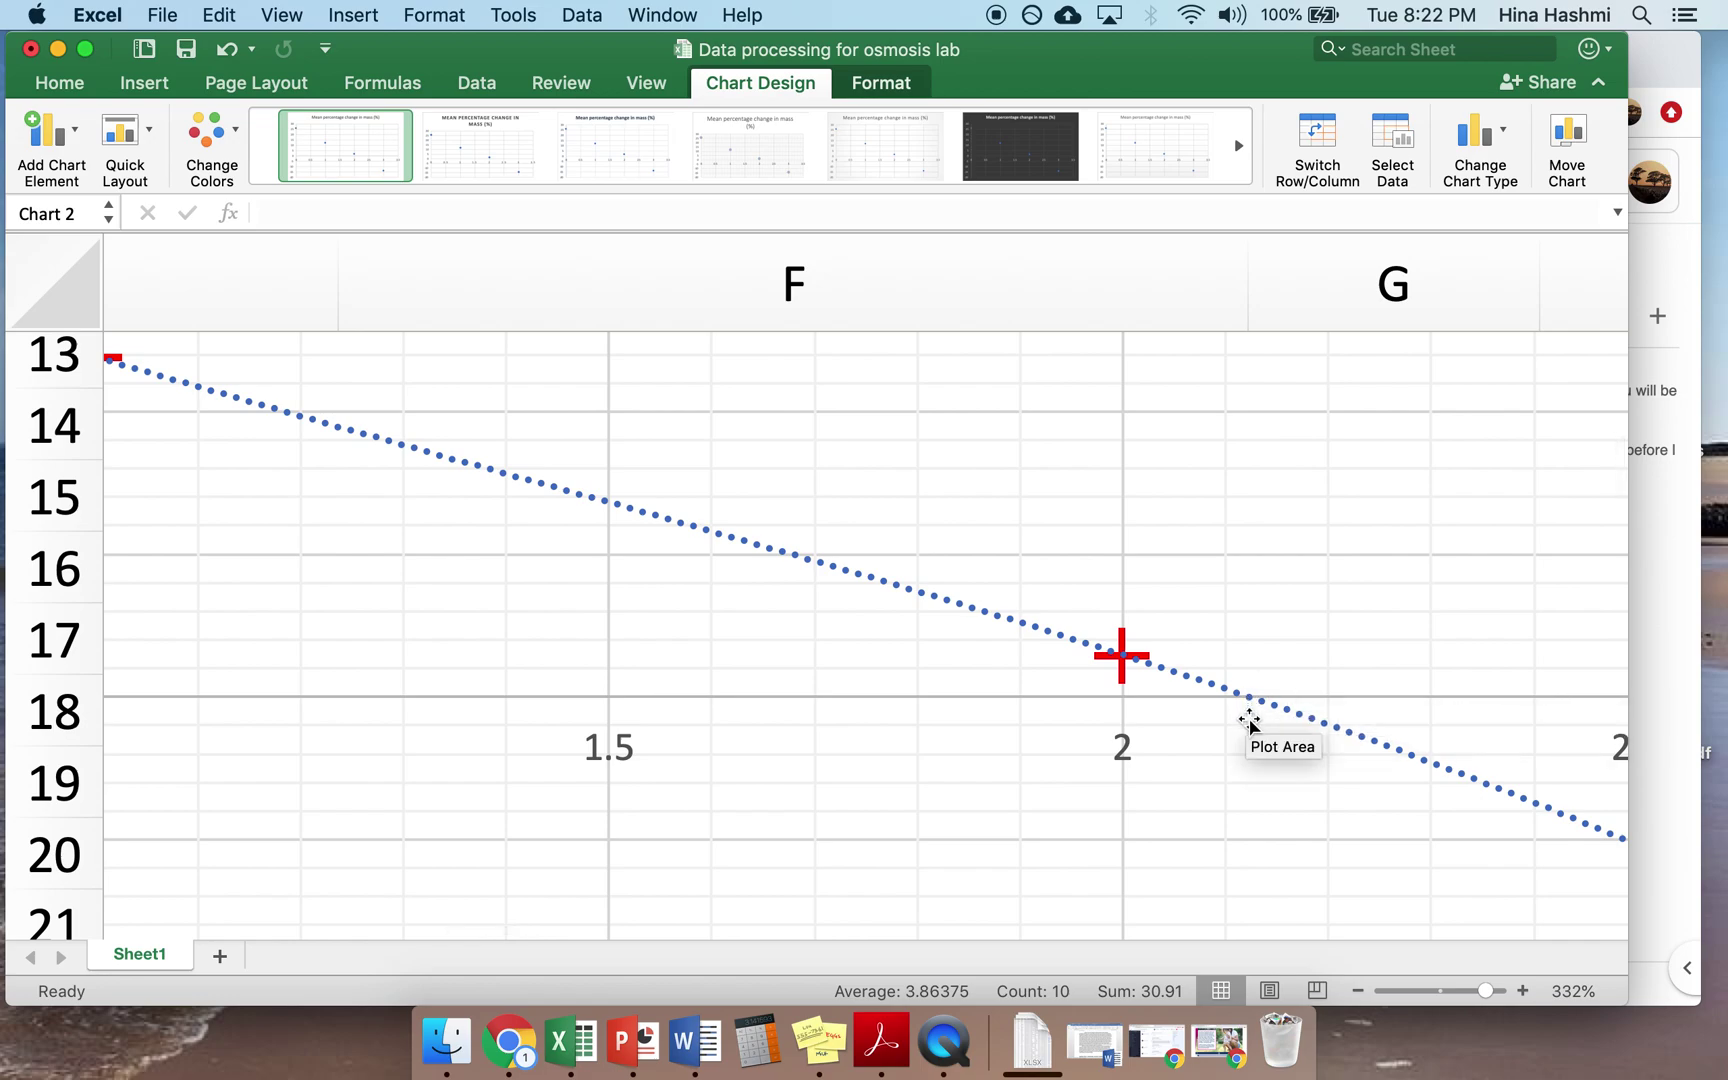
{"action": "scroll", "coordinate": [1272, 735], "scroll_direction": "up", "scroll_amount": 1}
{"action": "scroll", "coordinate": [1272, 735], "scroll_direction": "right", "scroll_amount": 2}
{"action": "scroll", "coordinate": [1273, 738], "scroll_direction": "down", "scroll_amount": 1}
{"action": "scroll", "coordinate": [1273, 738], "scroll_direction": "right", "scroll_amount": 2}
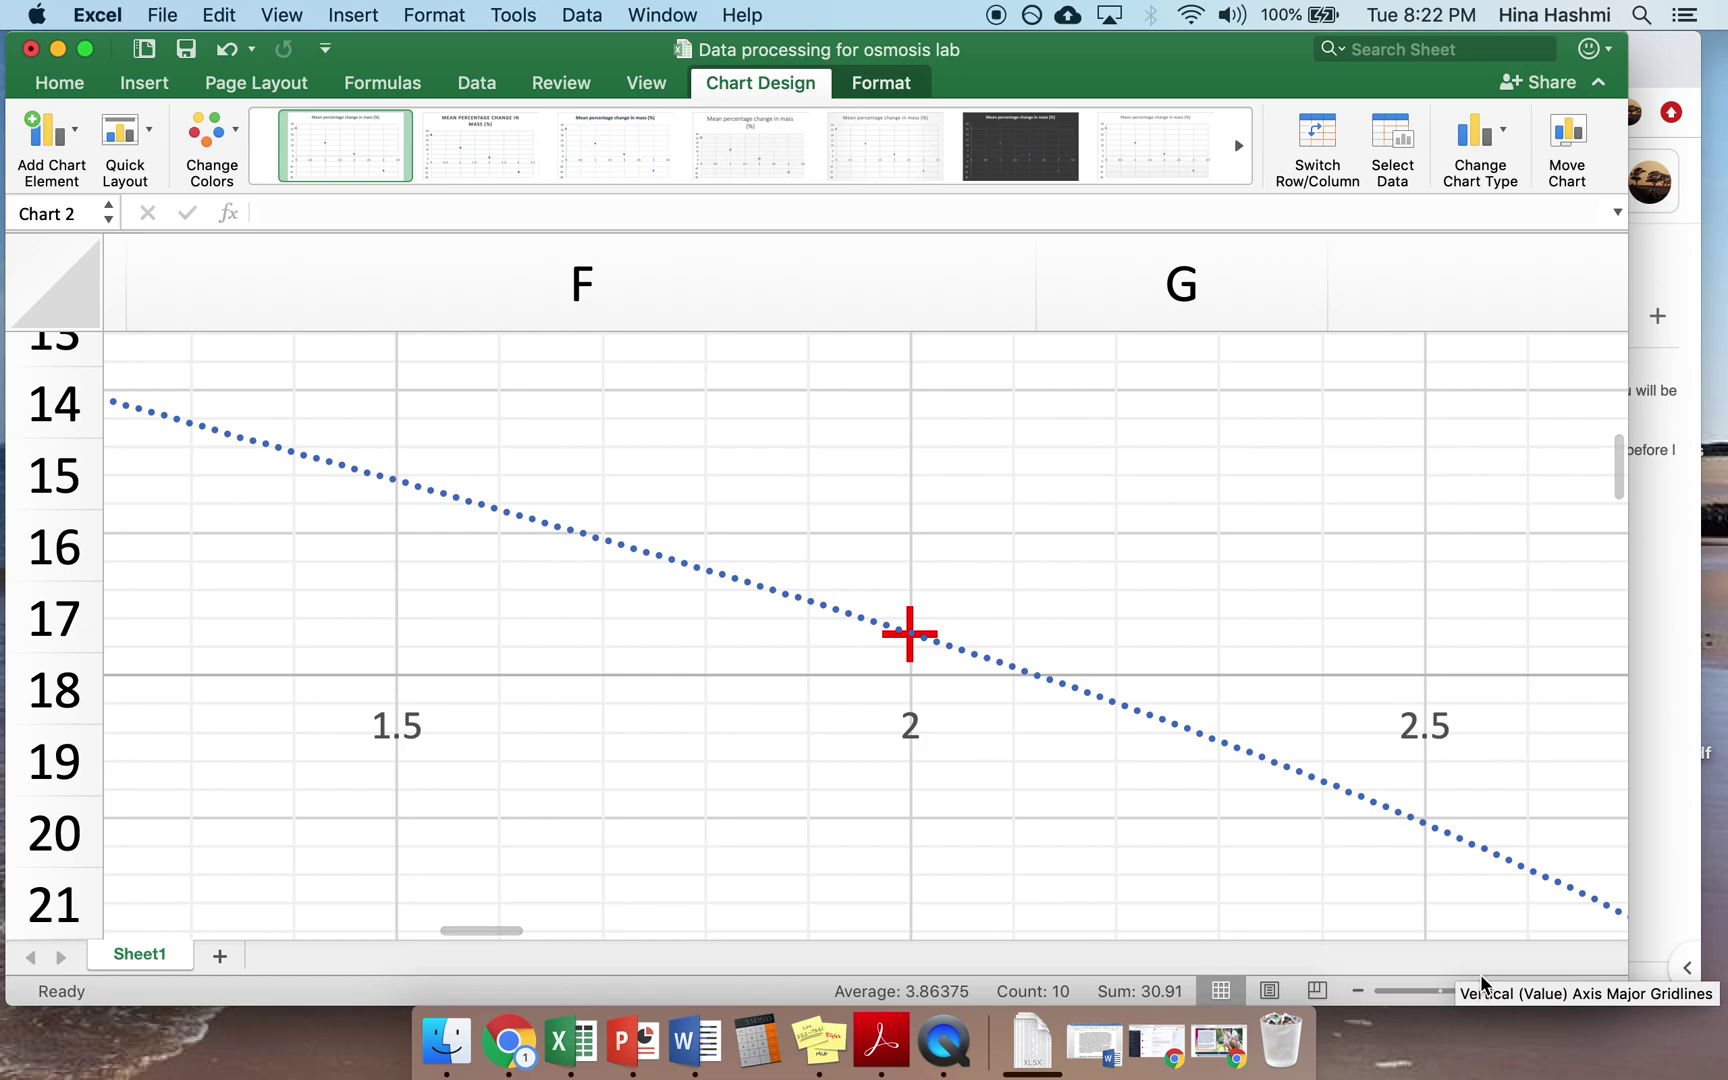
{"action": "left_click_drag", "start_coordinate": [1492, 998], "coordinate": [1435, 996]}
{"action": "scroll", "coordinate": [1026, 867], "scroll_direction": "up", "scroll_amount": 5}
{"action": "scroll", "coordinate": [1026, 867], "scroll_direction": "left", "scroll_amount": 3}
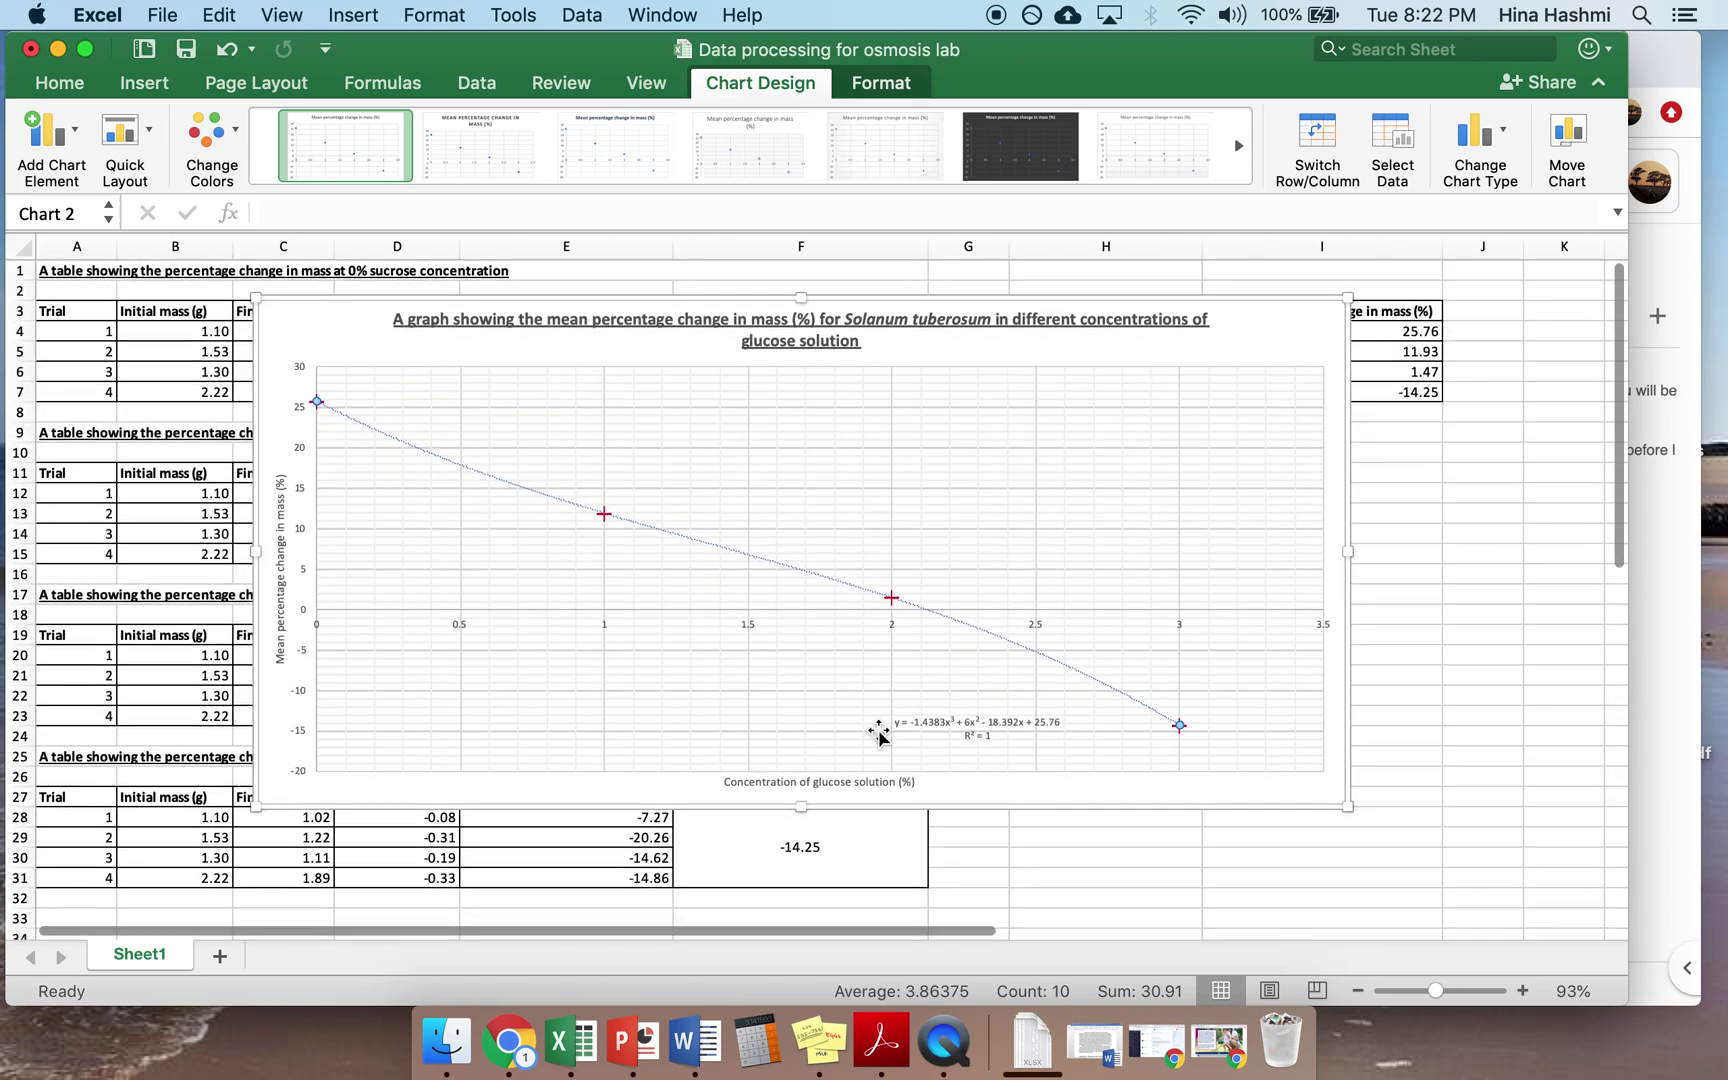
{"action": "left_click", "coordinate": [357, 338]}
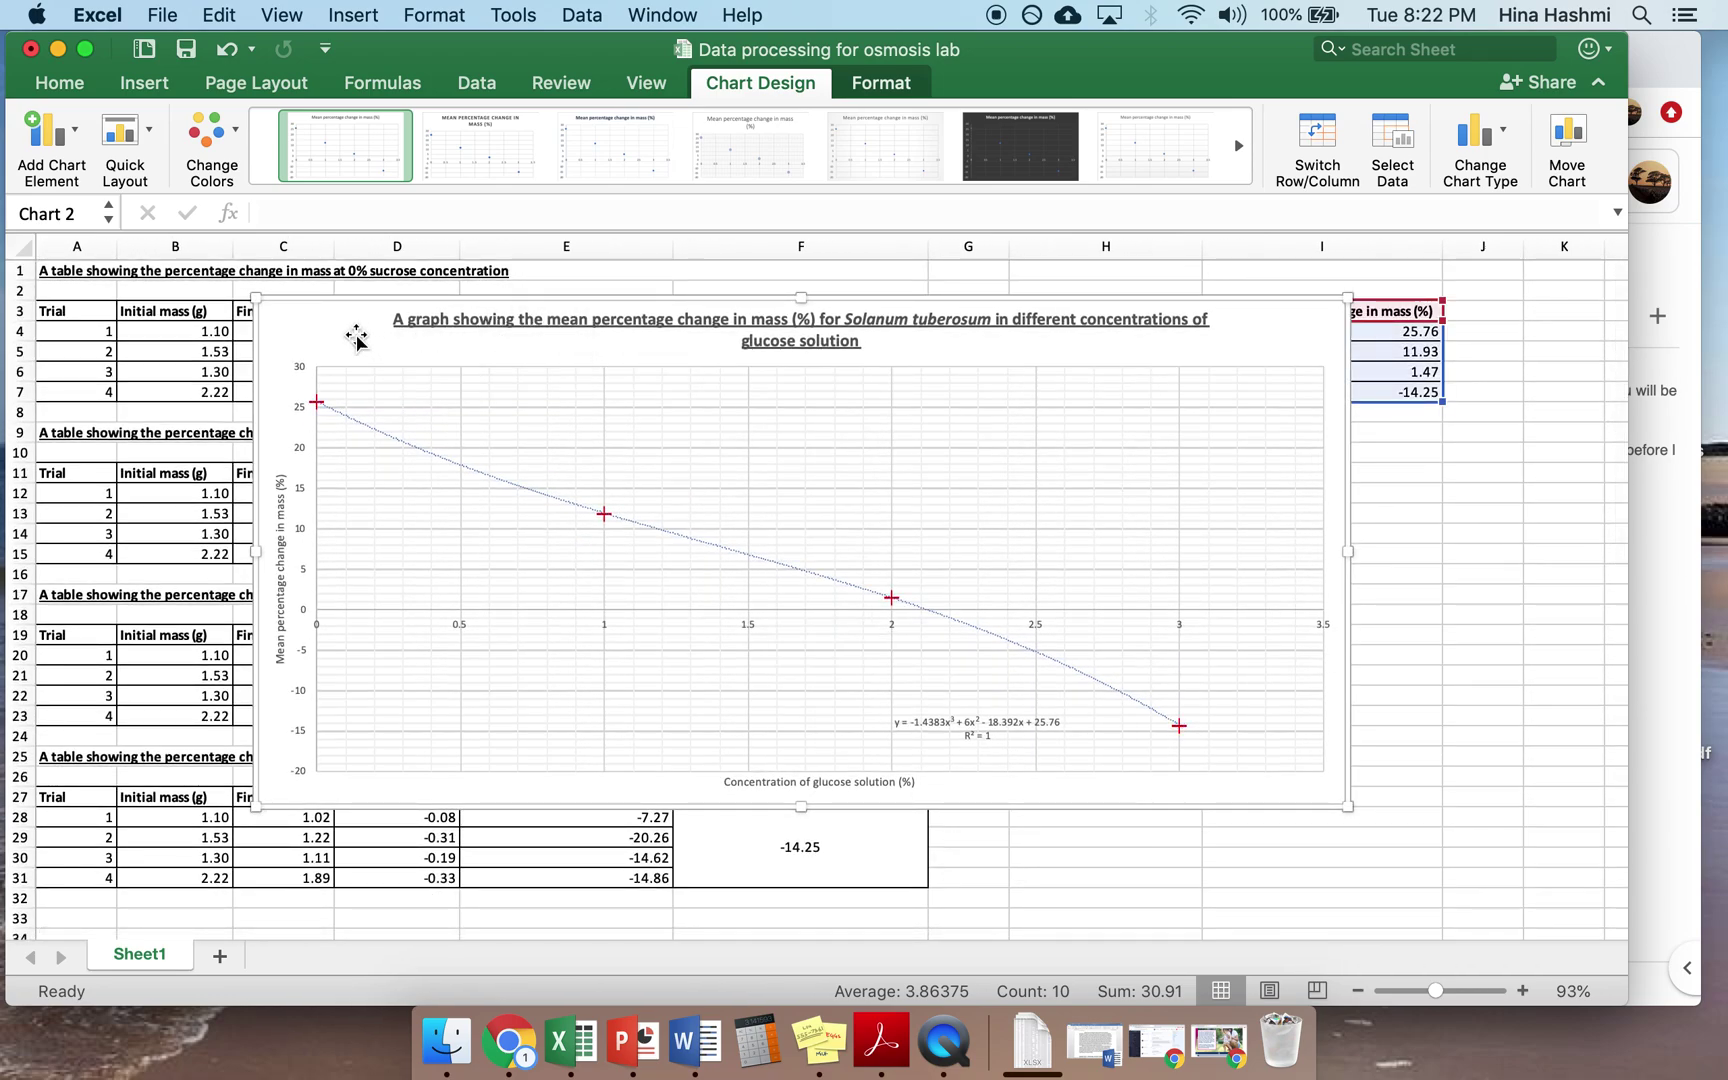